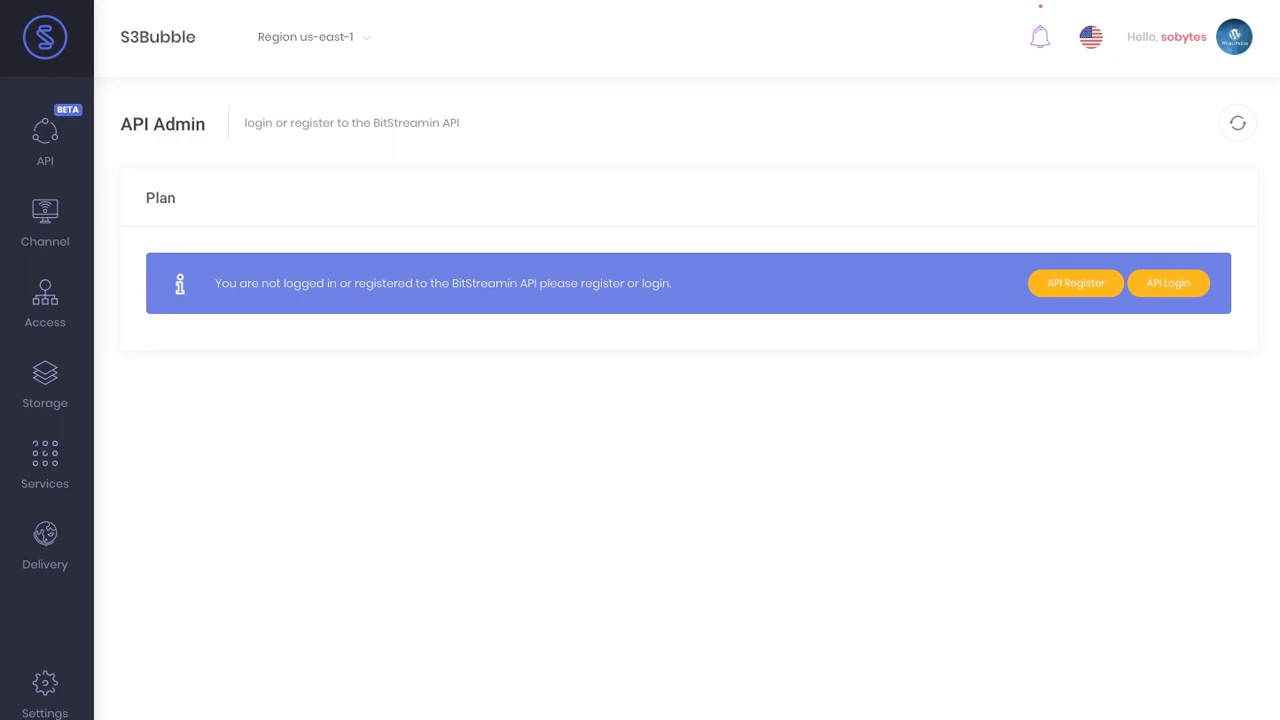
# - Submit the BitStreamin API registration form and acknowledge the success message
pyautogui.click(1075, 284)
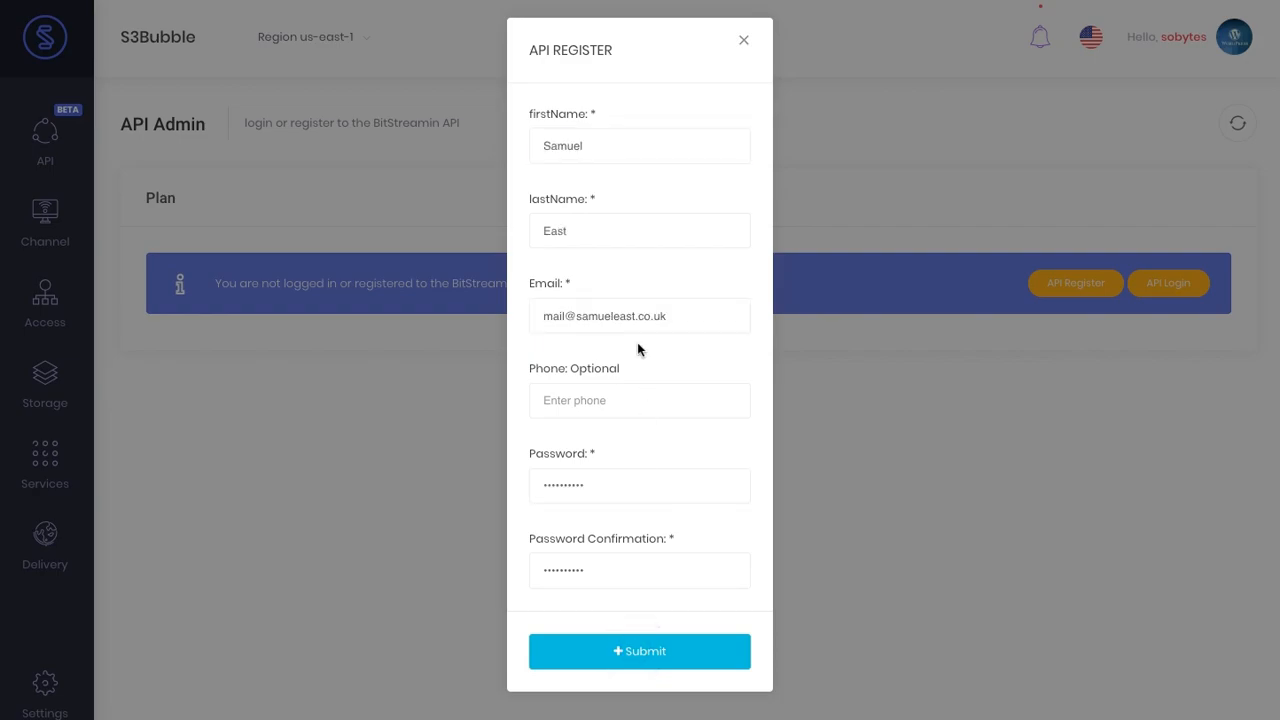
pyautogui.press('Return')
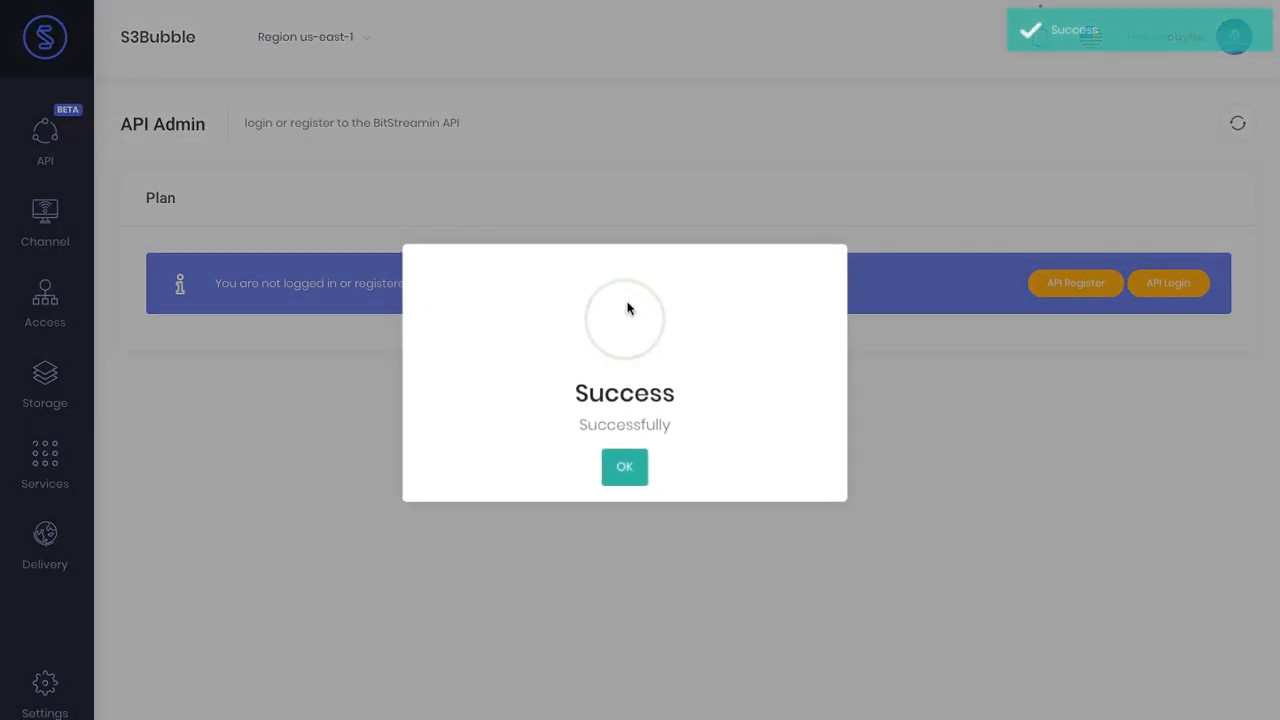
pyautogui.click(623, 460)
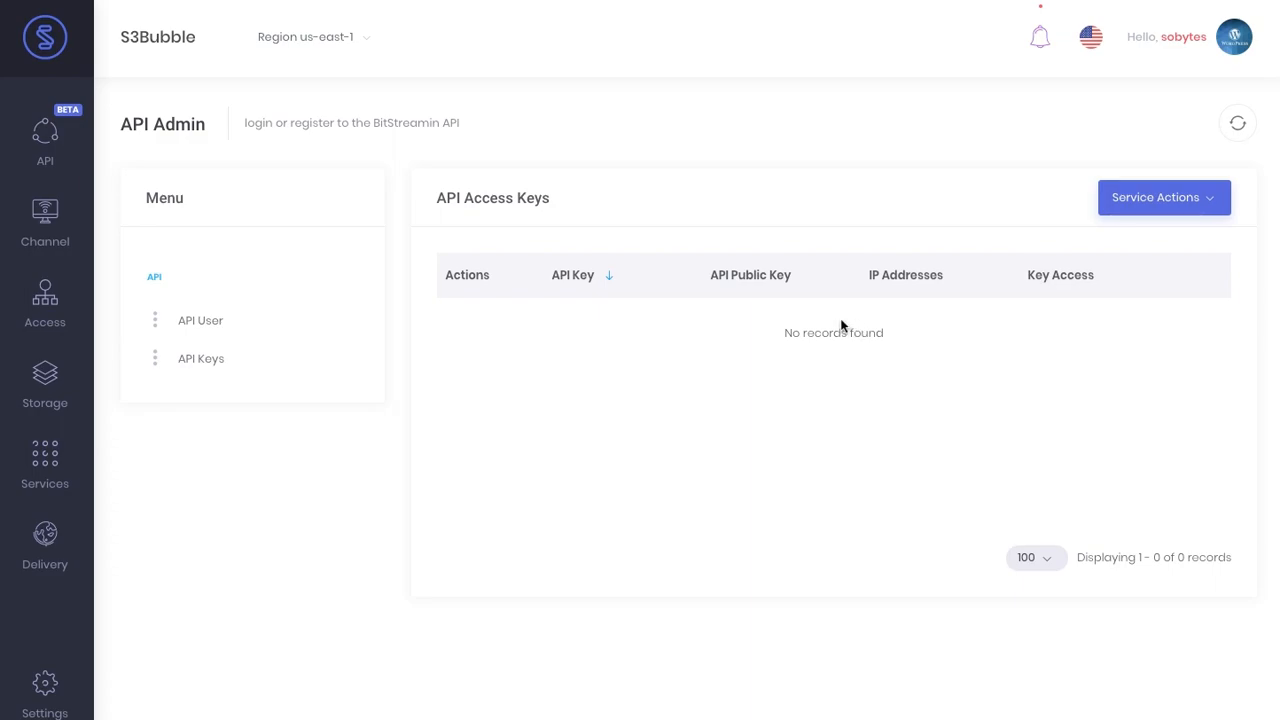
# - Add an API access key with All Access set to Yes and no IP addresses
pyautogui.click(290, 330)
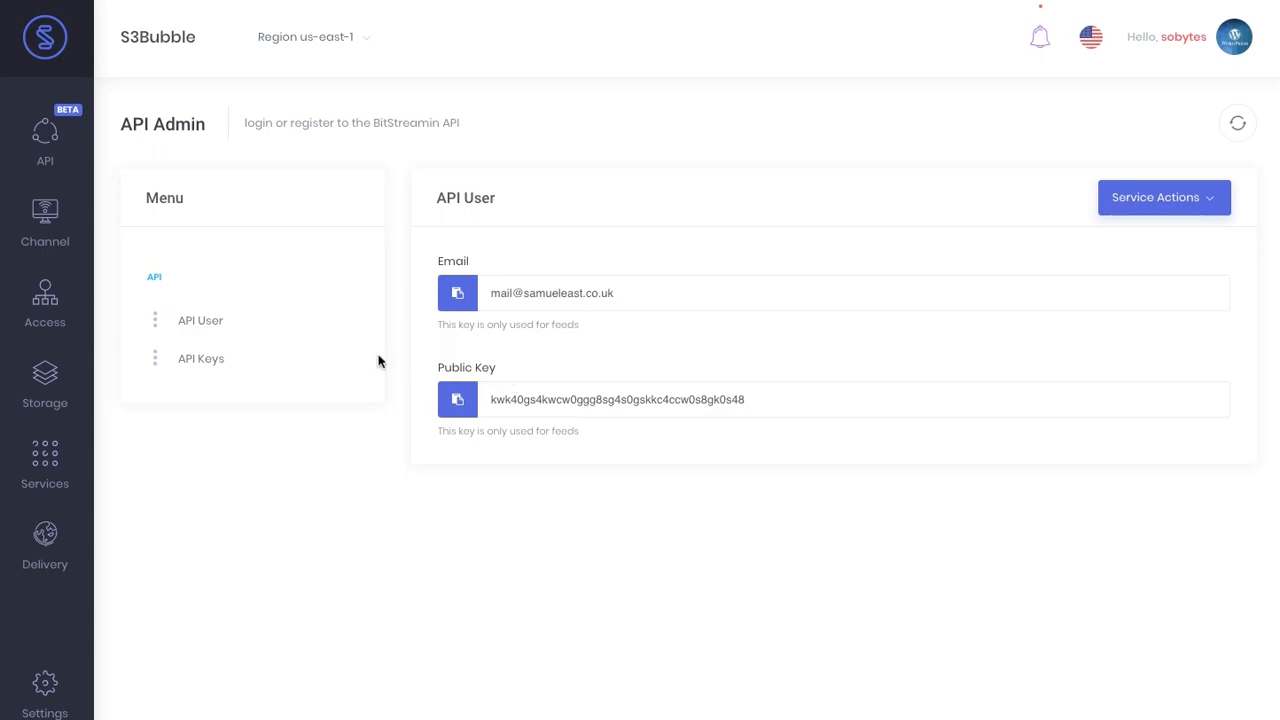
pyautogui.click(345, 357)
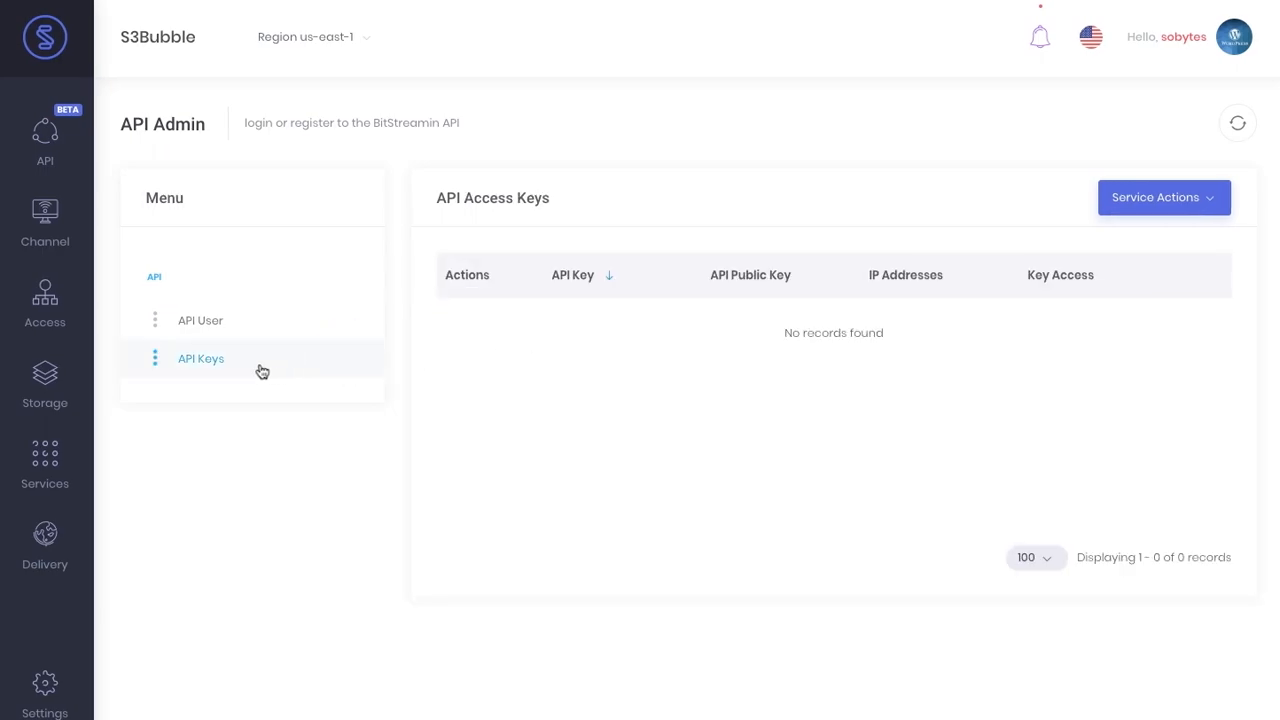
pyautogui.click(1144, 220)
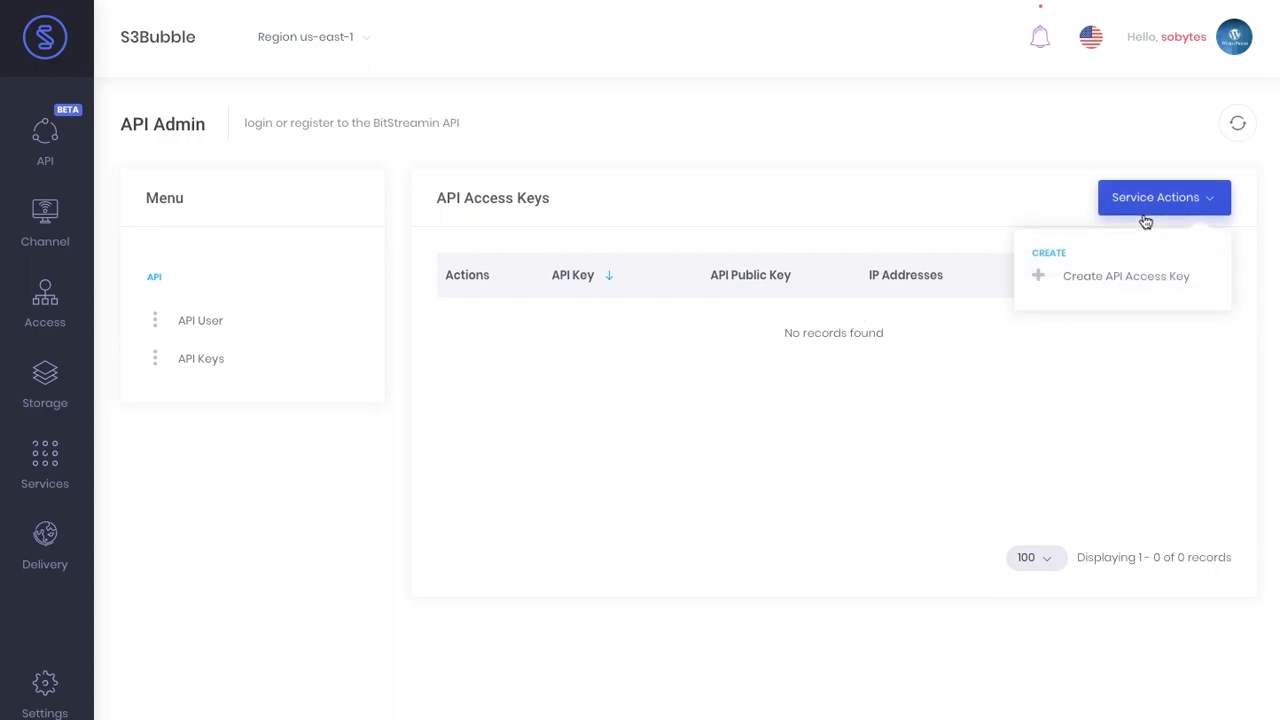
pyautogui.click(1116, 278)
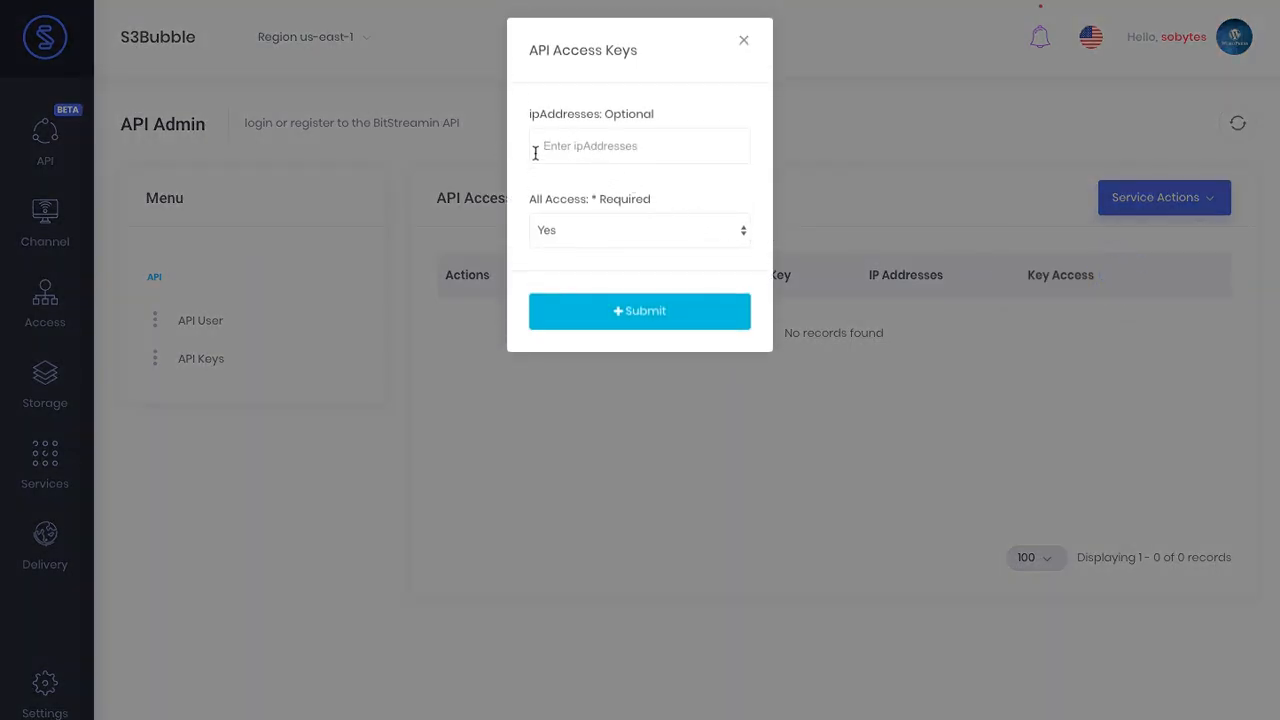
pyautogui.click(588, 230)
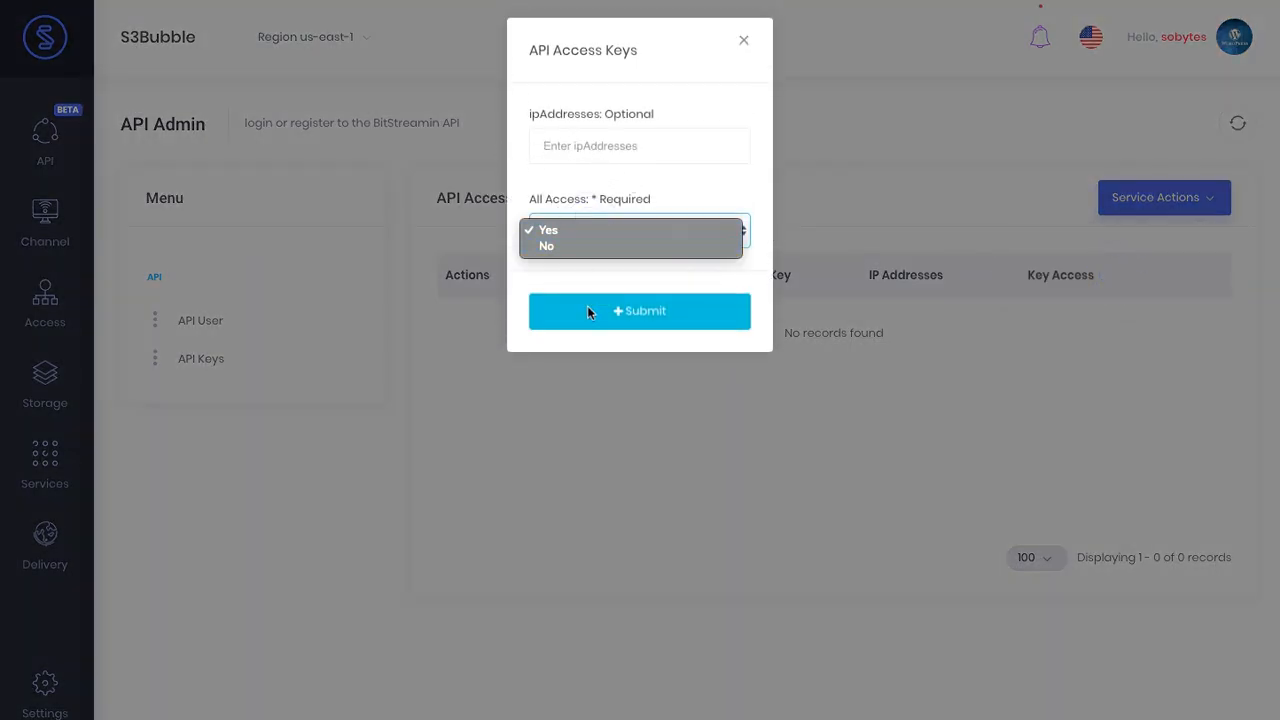
pyautogui.click(703, 175)
pyautogui.click(643, 235)
pyautogui.click(643, 230)
pyautogui.click(645, 312)
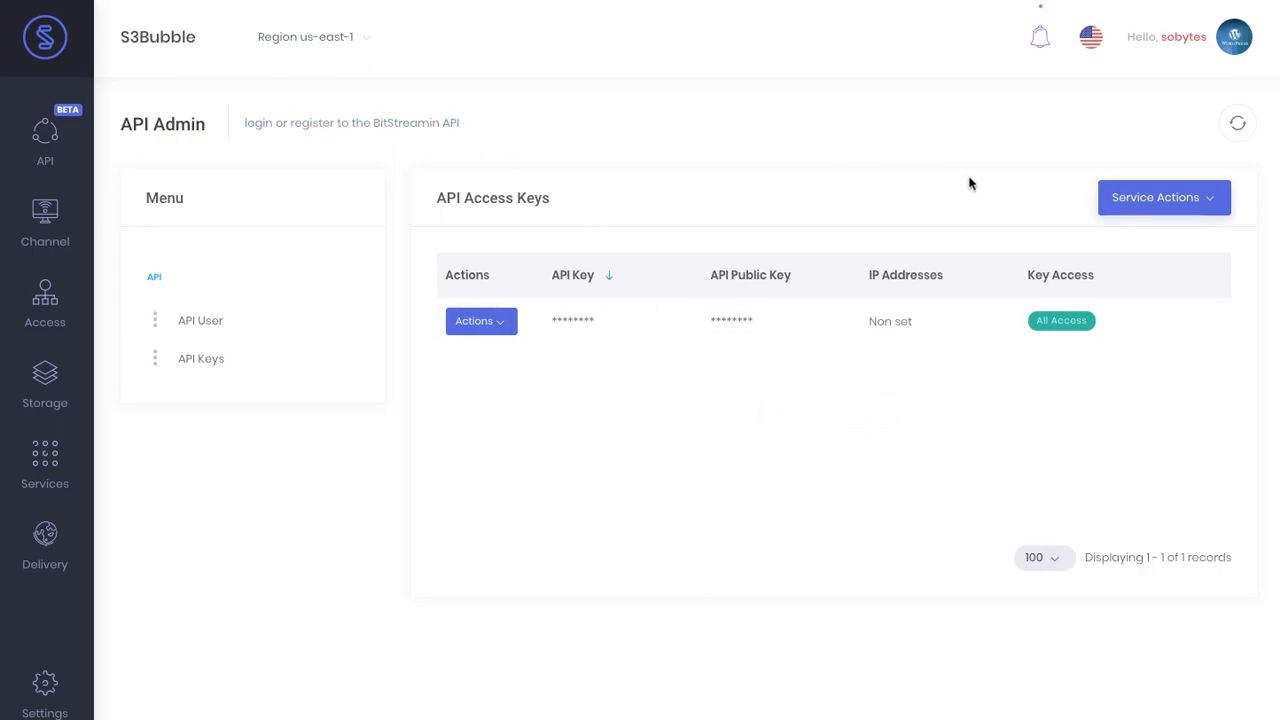
# - Copy the new API key and start a Postman request using API Key authorization
pyautogui.click(588, 321)
pyautogui.hotkey('alt', 'Tab')
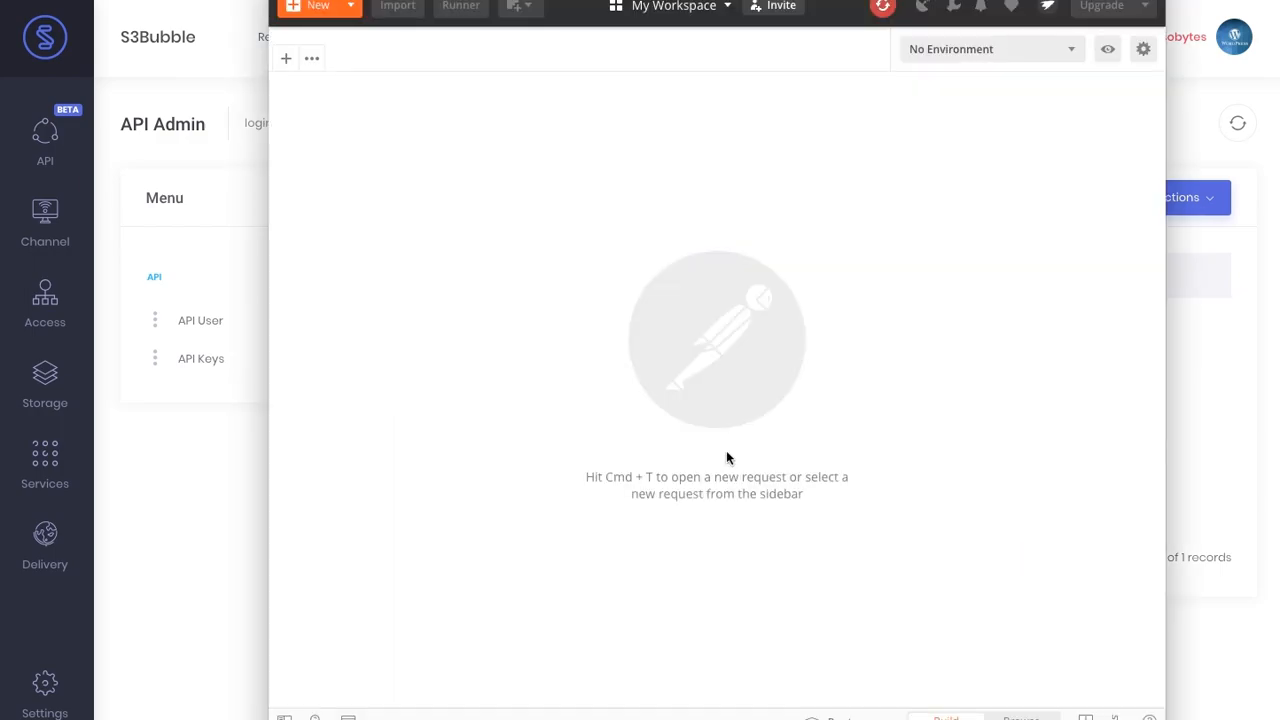
pyautogui.click(286, 57)
pyautogui.click(396, 180)
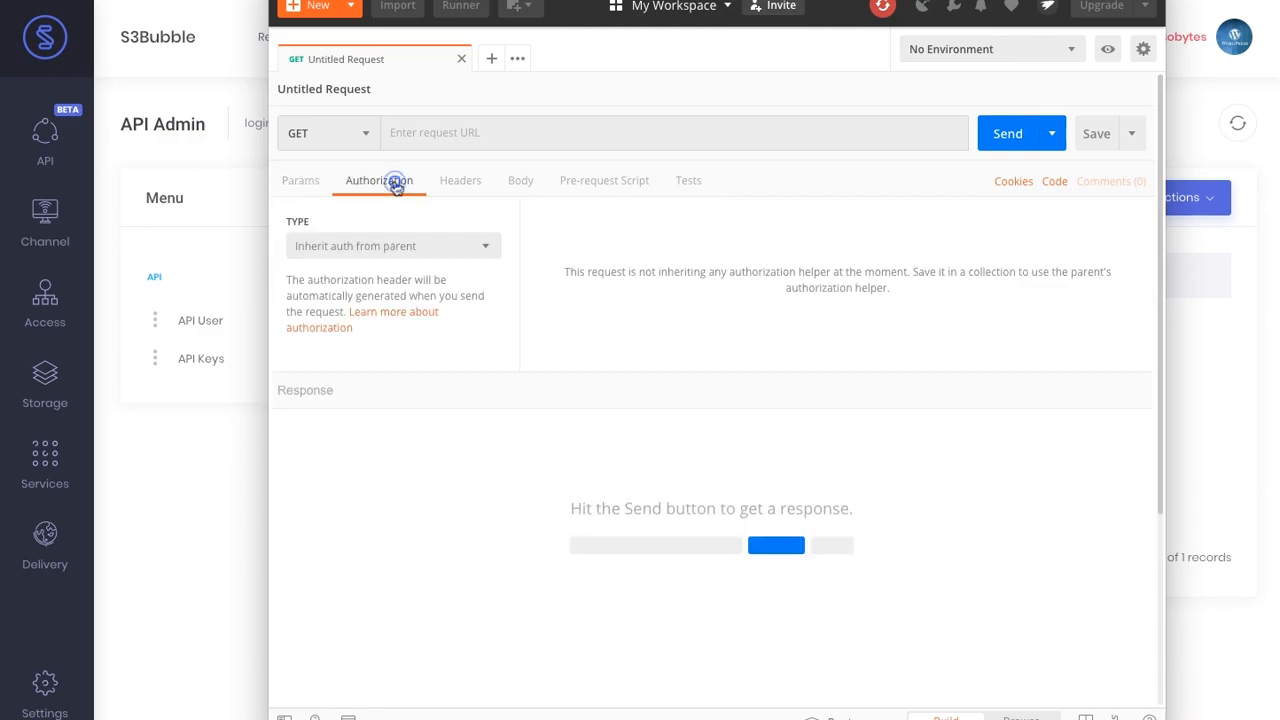
pyautogui.click(401, 247)
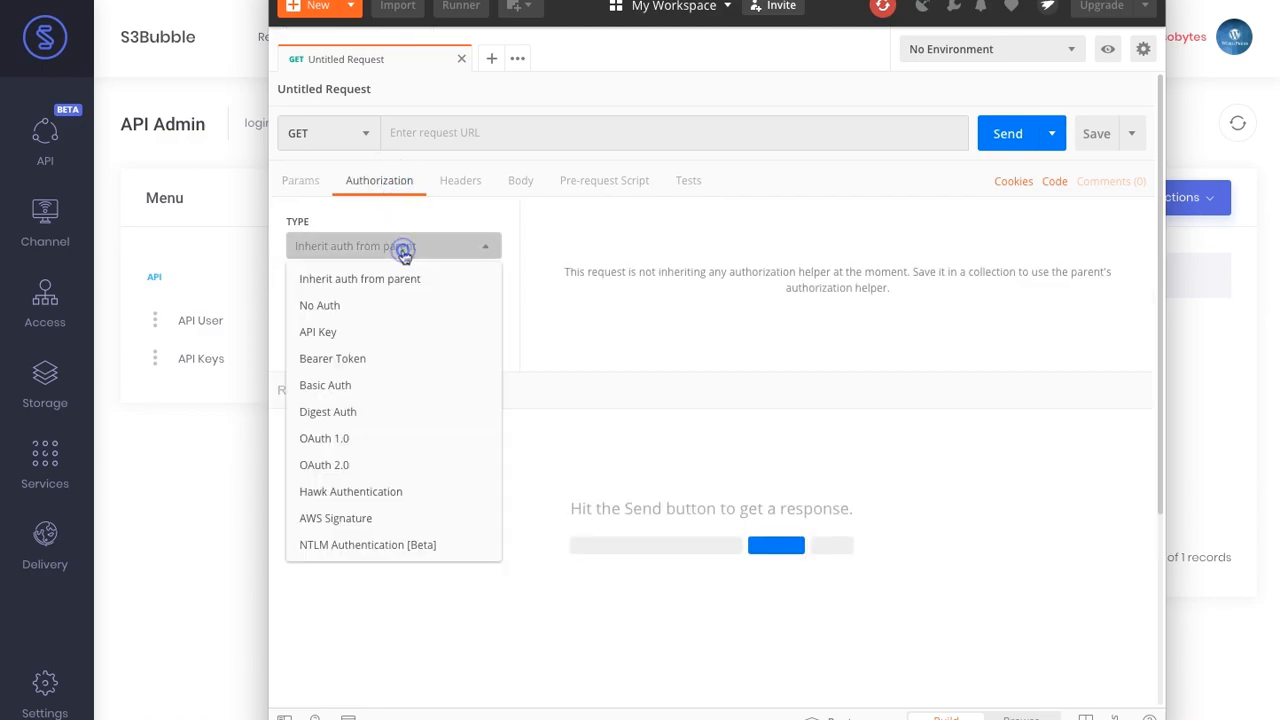
pyautogui.click(336, 333)
# - Replace the default API Key value with the copied key
pyautogui.click(805, 331)
pyautogui.doubleClick(805, 331)
pyautogui.hotkey('ctrl', 'v')
pyautogui.click(640, 333)
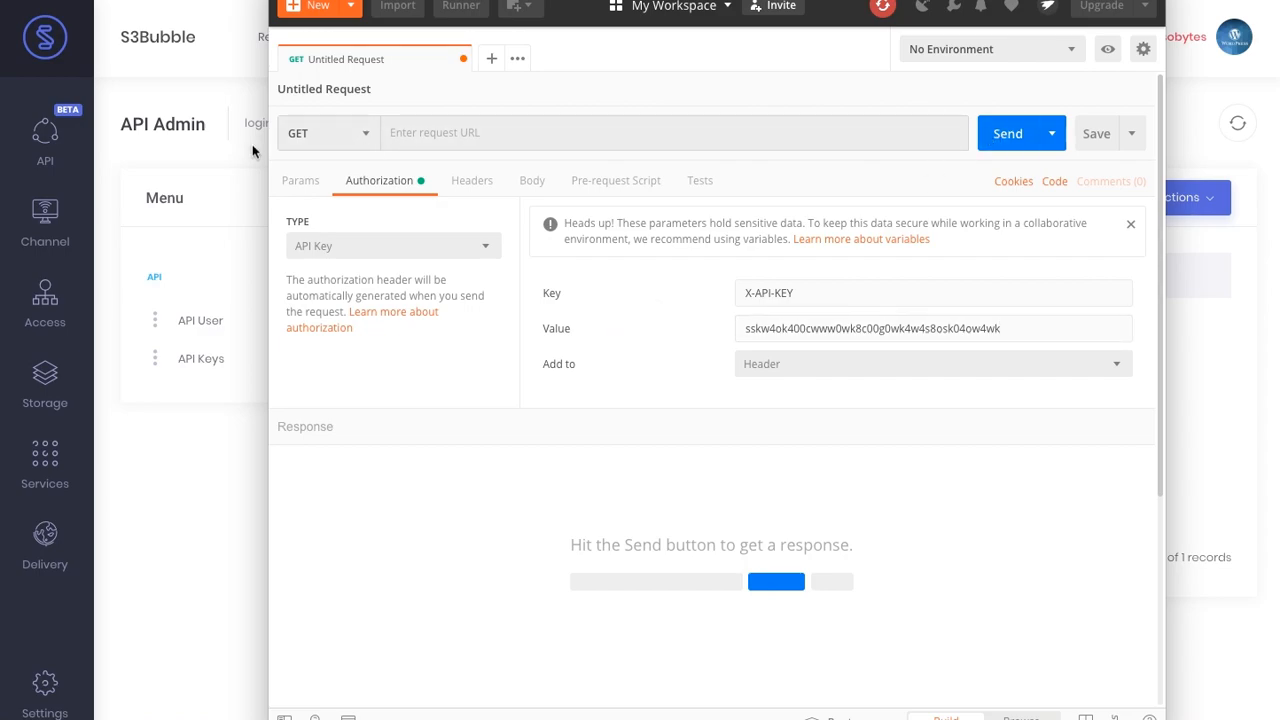
pyautogui.click(235, 195)
pyautogui.moveTo(62, 148)
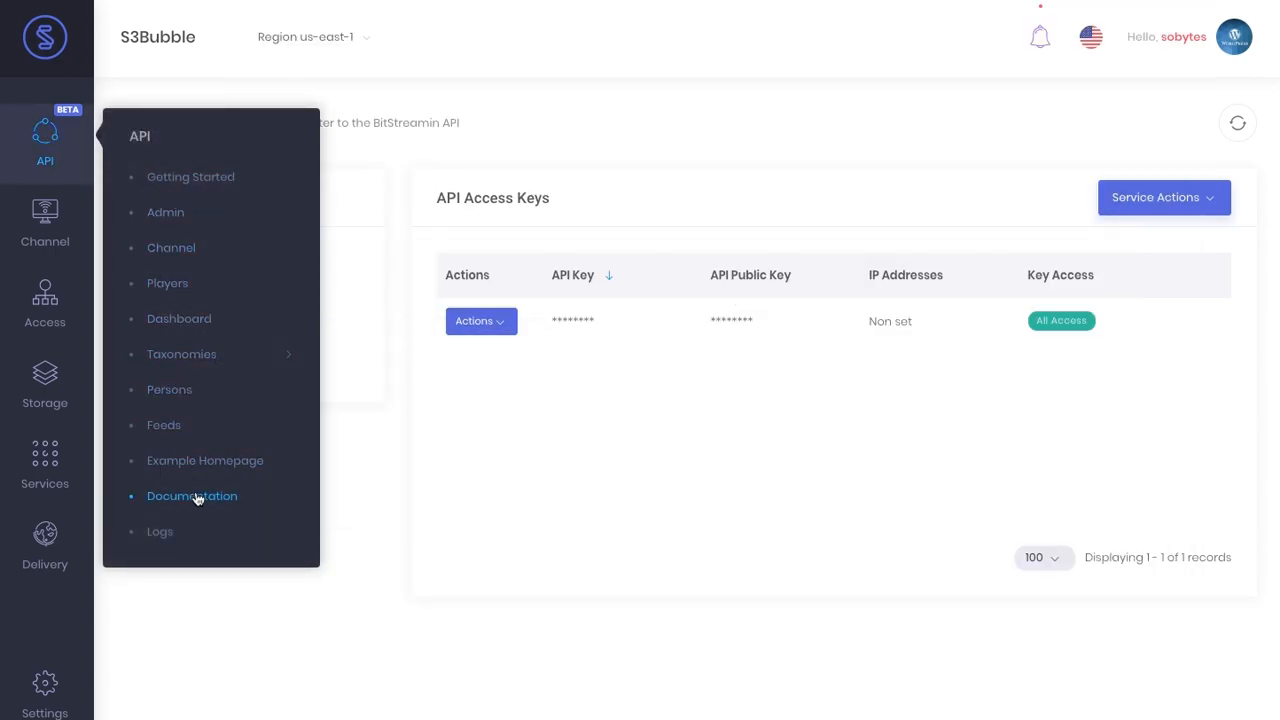
pyautogui.click(195, 498)
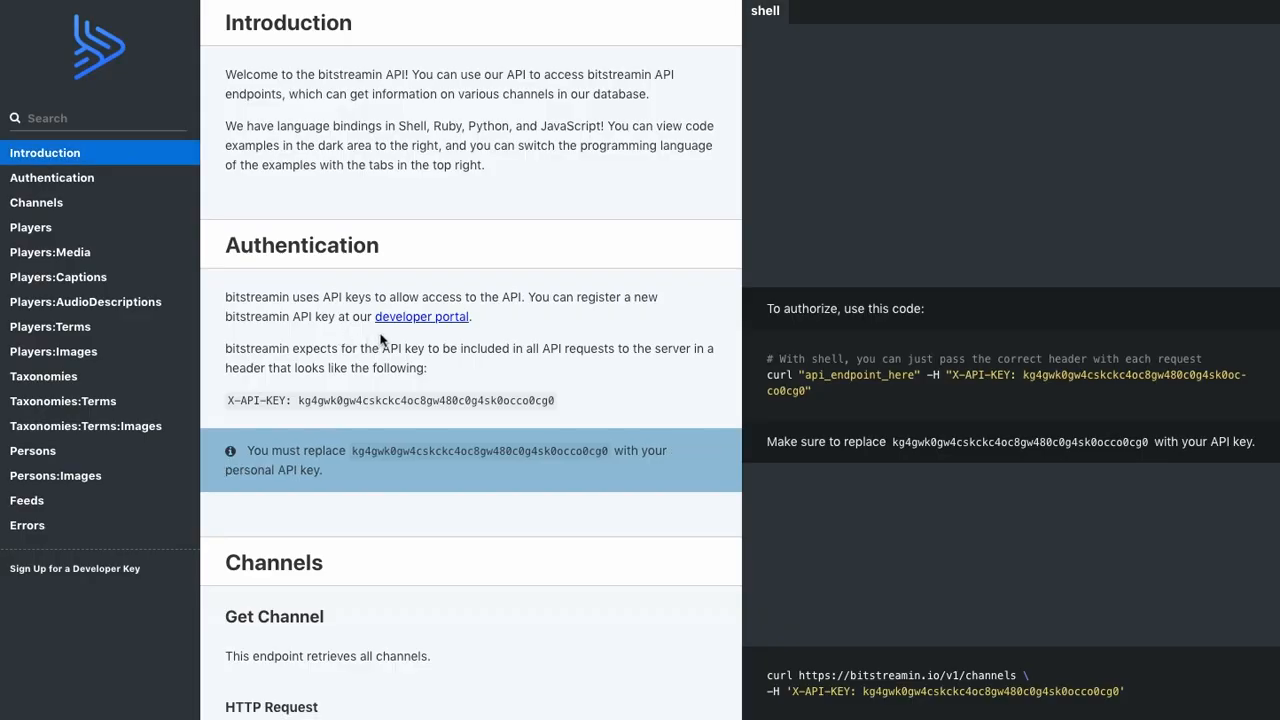
pyautogui.click(85, 236)
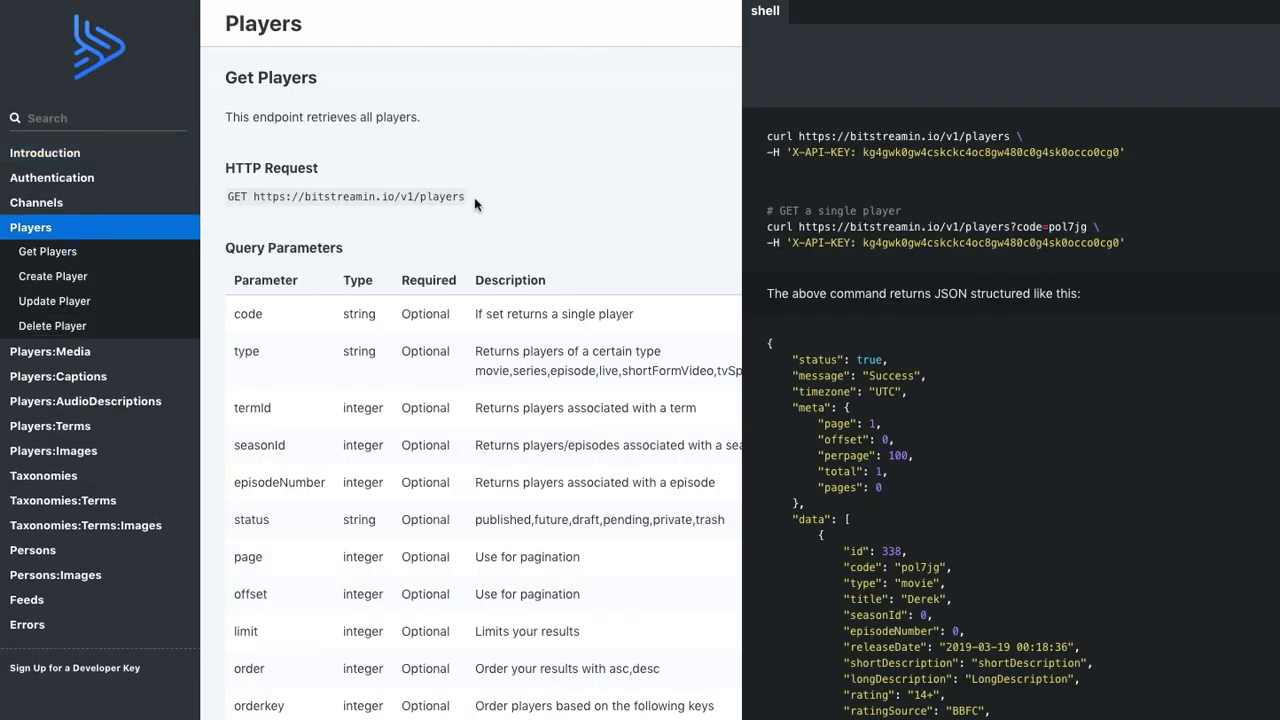
pyautogui.moveTo(252, 196); pyautogui.dragTo(466, 197)
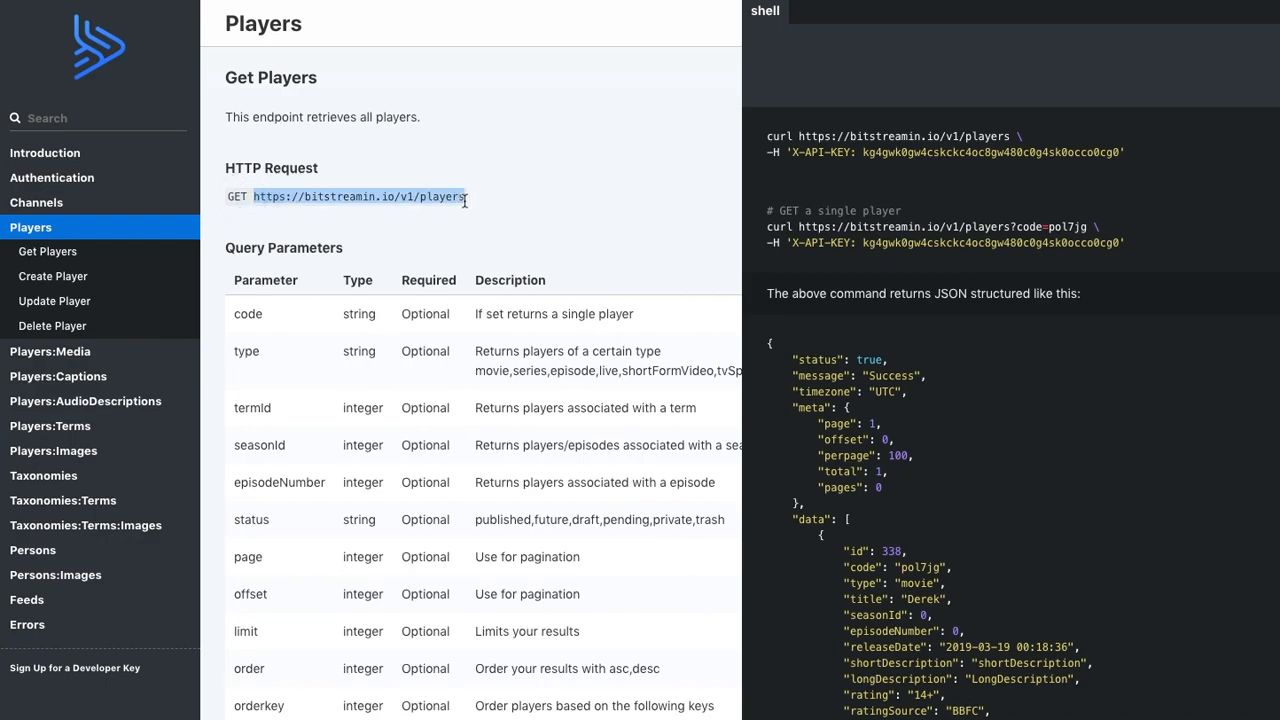
pyautogui.press('super+Tab')
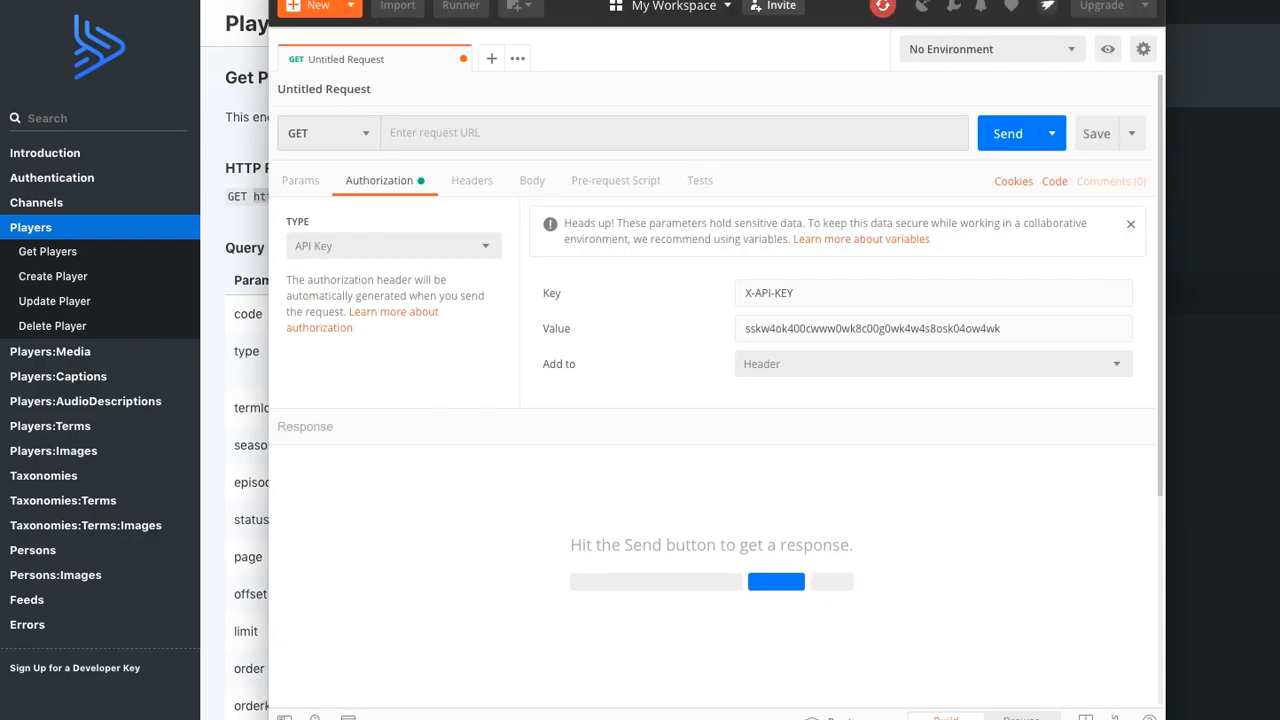
pyautogui.click(540, 134)
pyautogui.press('super+v')
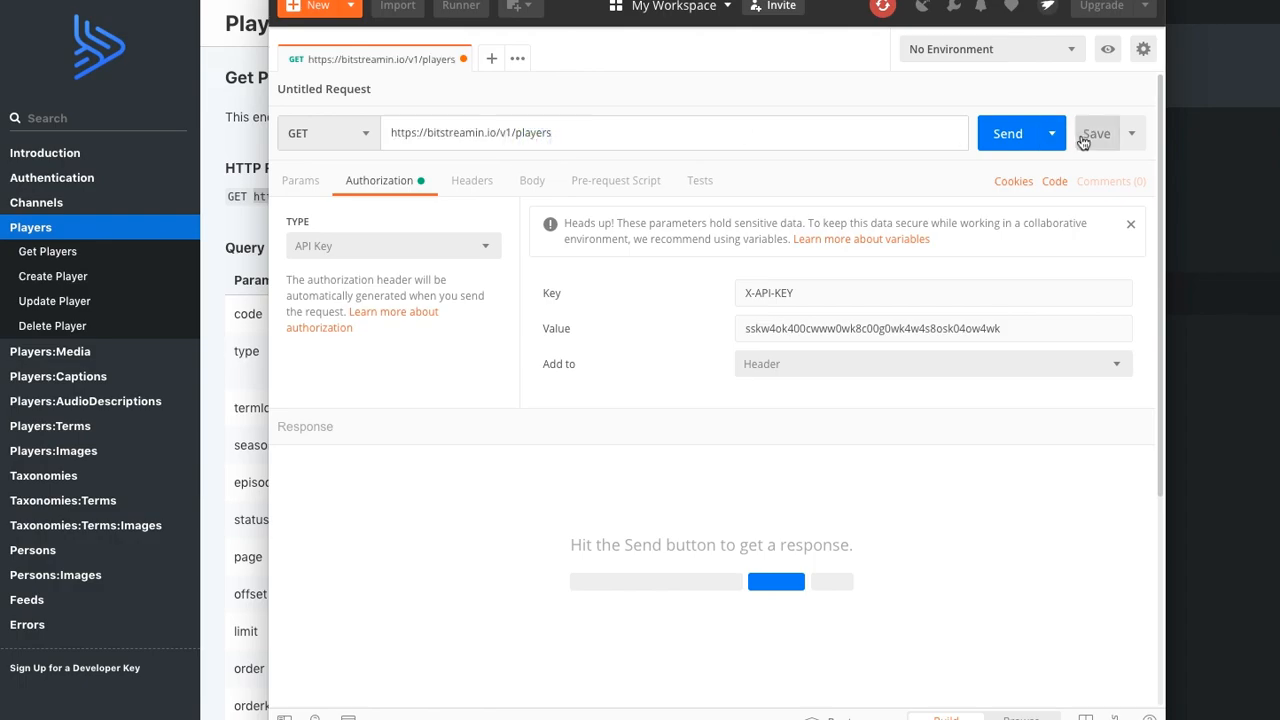
pyautogui.click(998, 140)
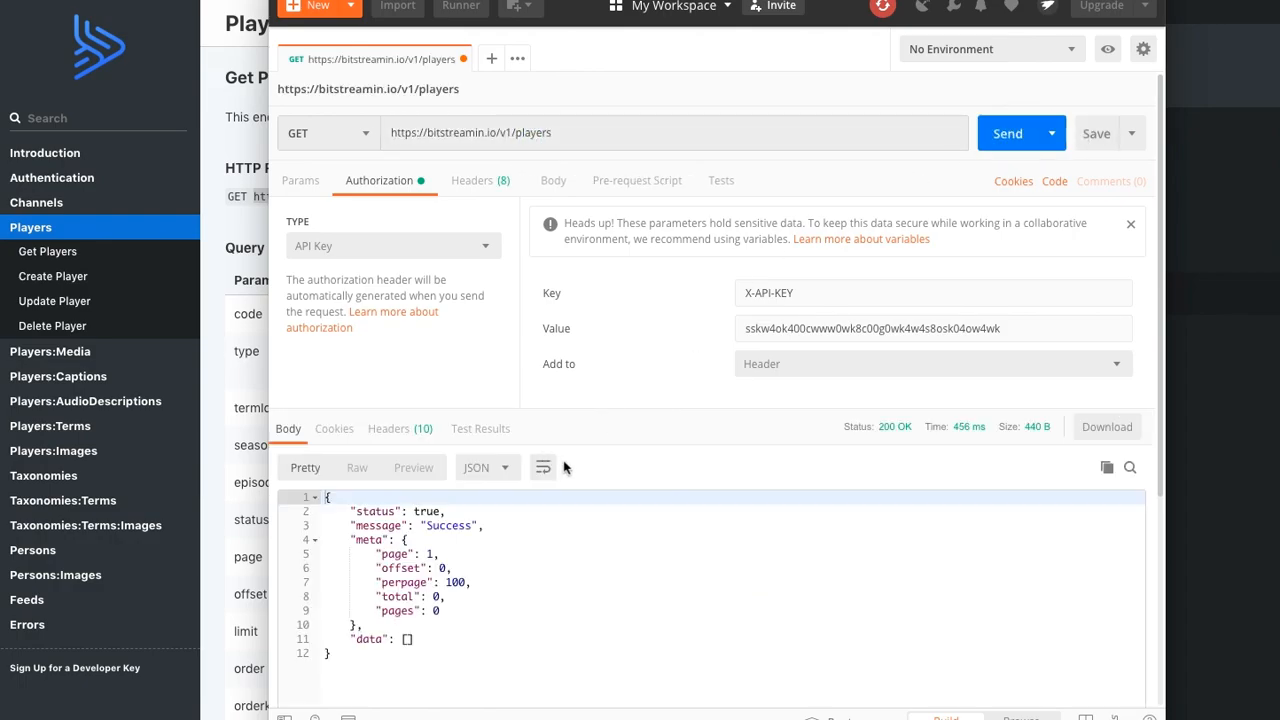
pyautogui.click(329, 660)
pyautogui.hotkey('ctrl', 'a')
pyautogui.click(431, 525)
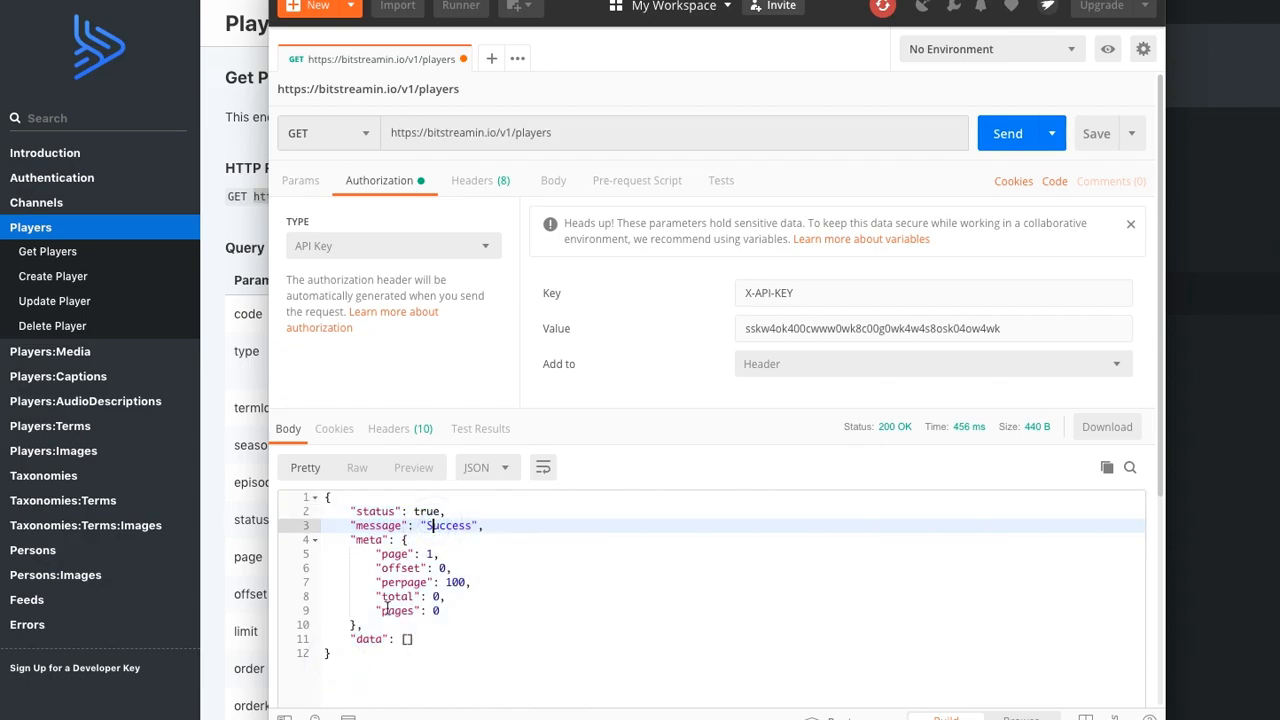
pyautogui.click(255, 223)
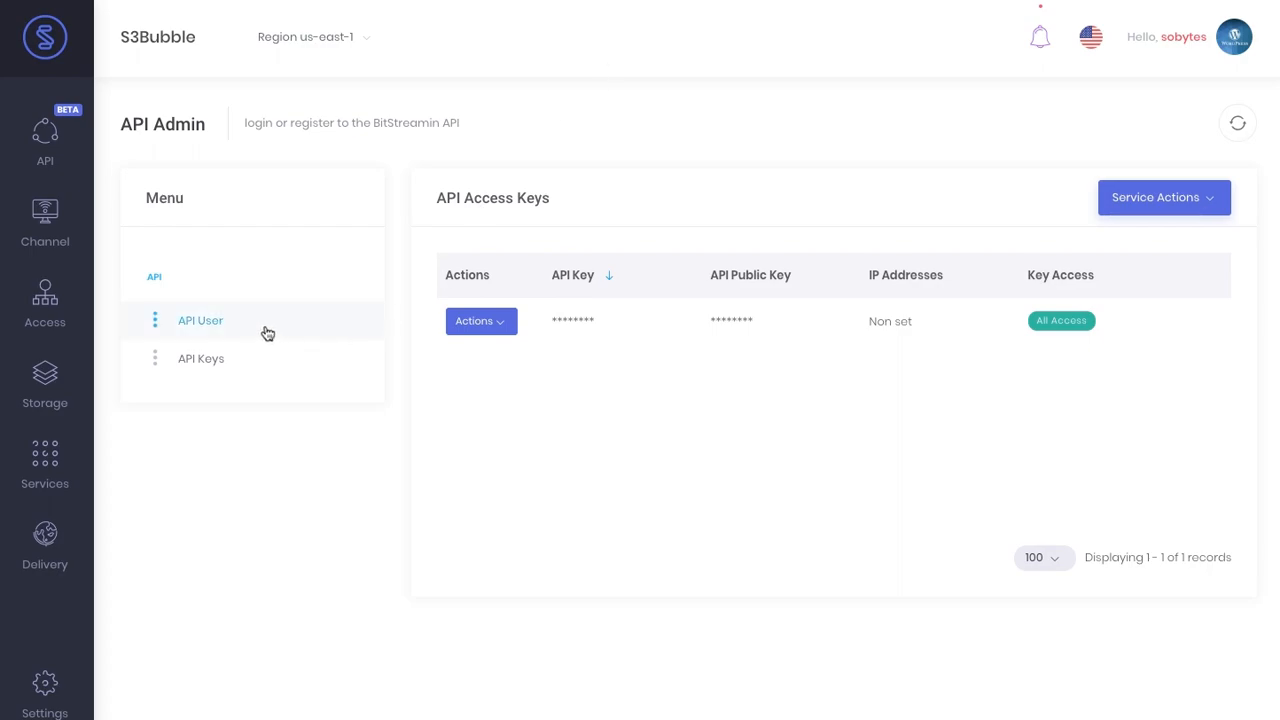
# - Start a new API player titled 'John Wick Trailer'
pyautogui.moveTo(50, 142)
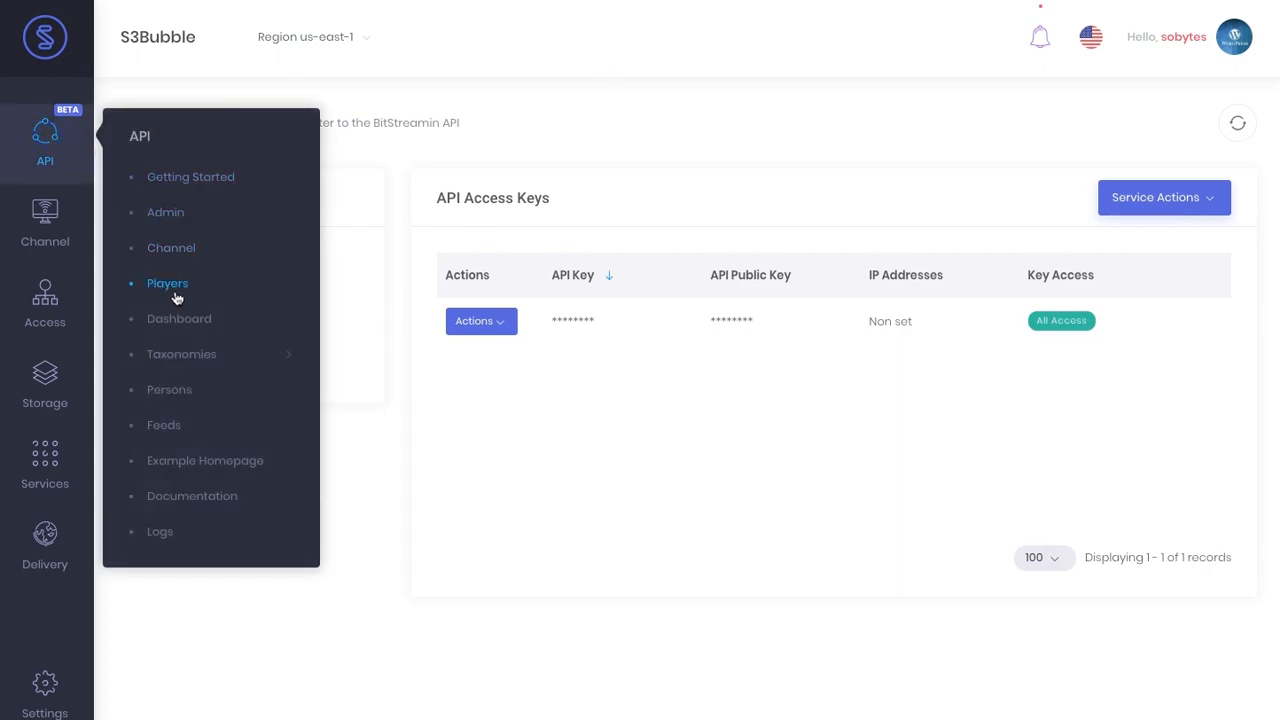
pyautogui.click(168, 284)
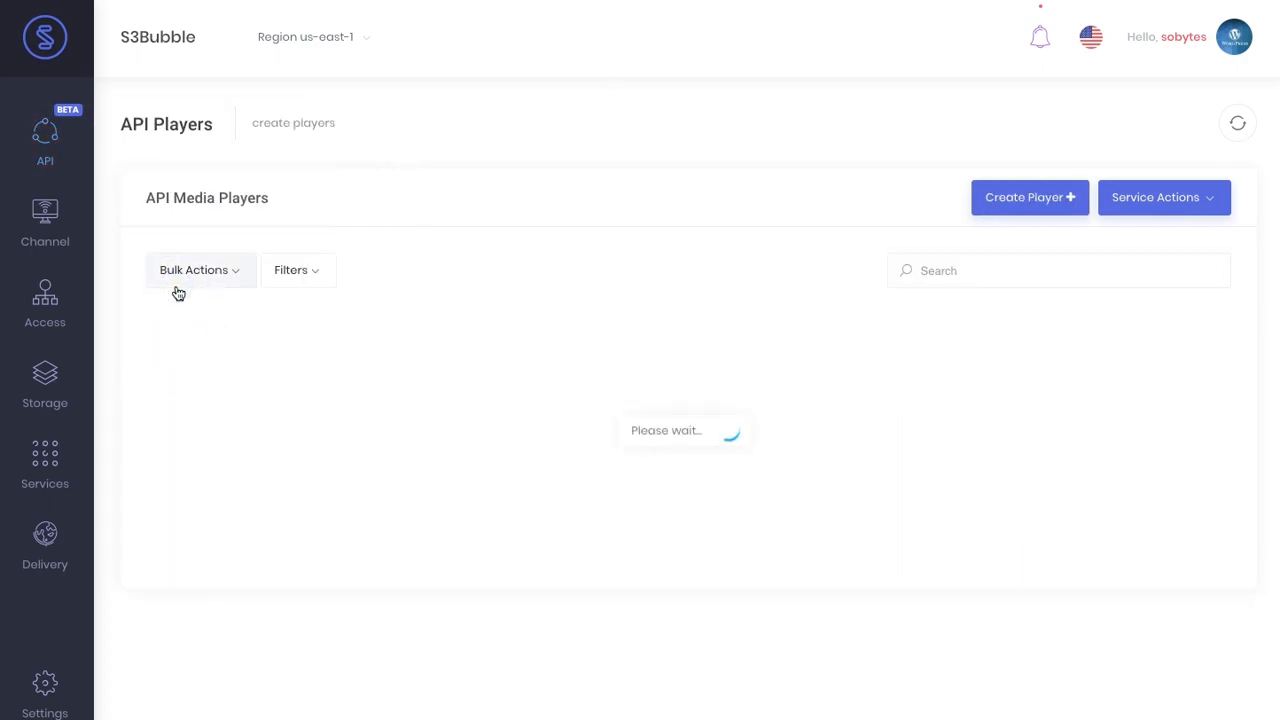
pyautogui.click(996, 212)
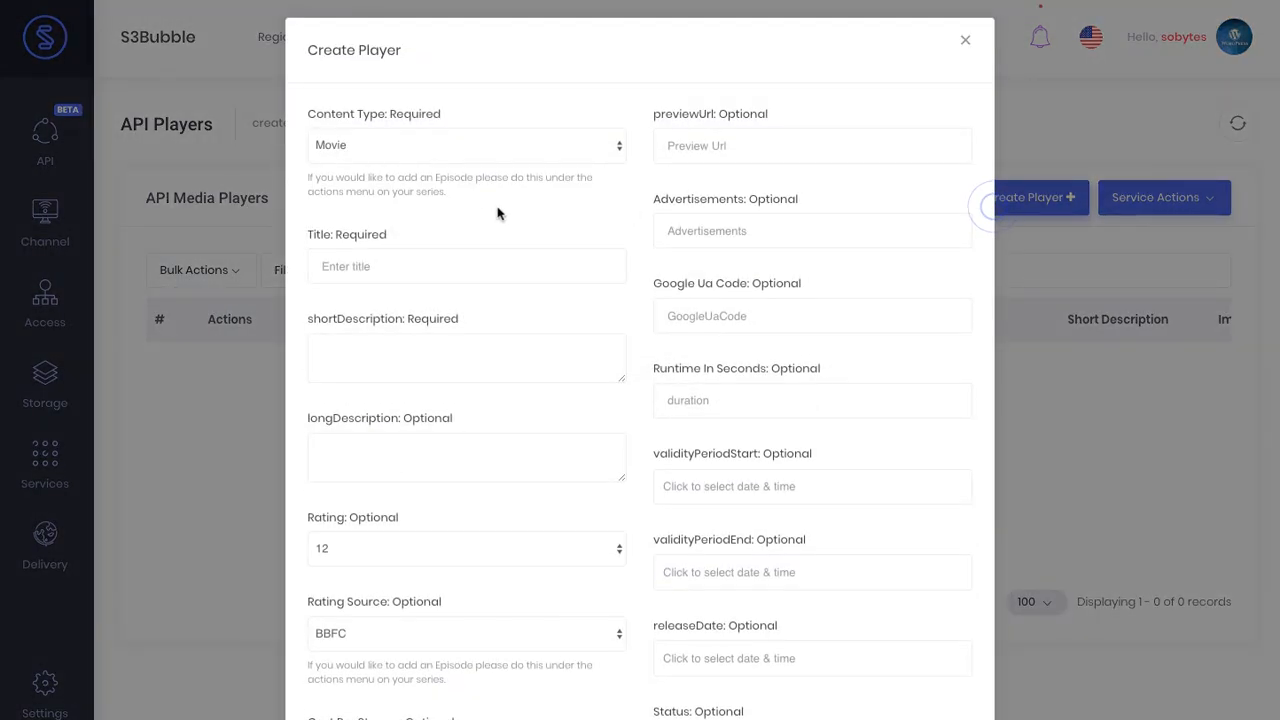
pyautogui.click(362, 258)
pyautogui.write('J')
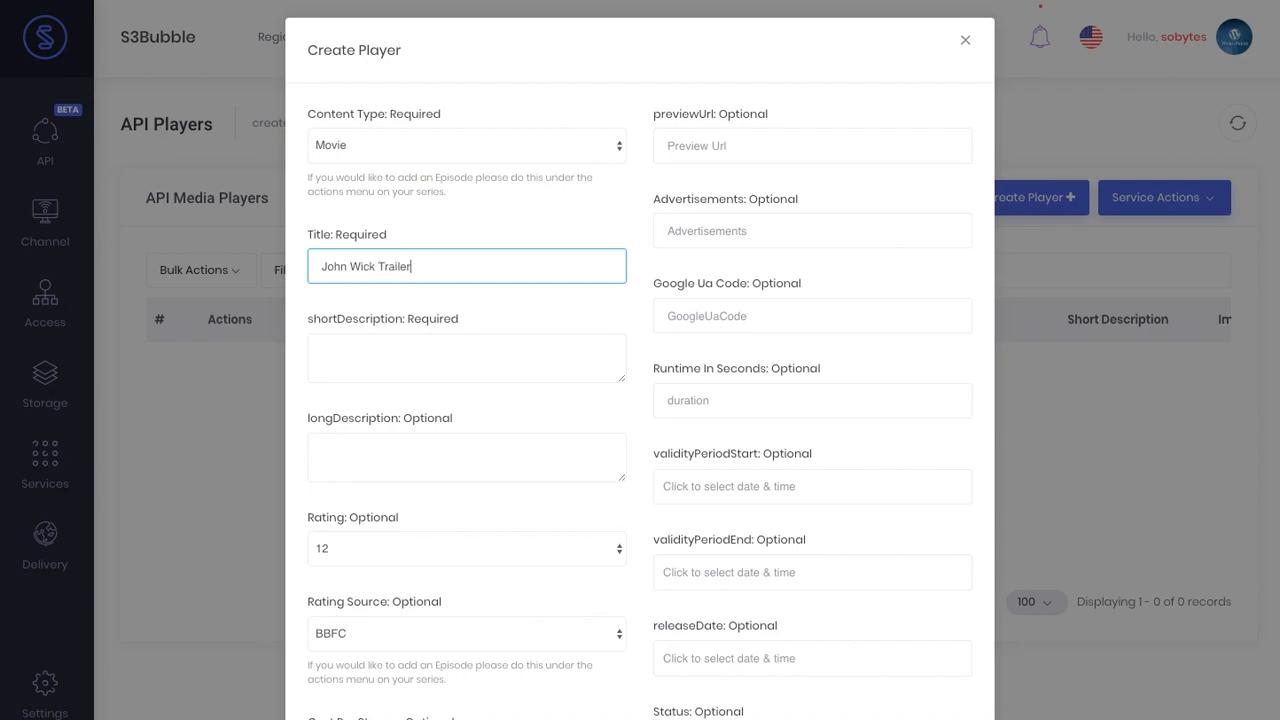
pyautogui.write('ohn Wick Trailer')
# - Use 'This is the John Wick Trailer' as both short and long description
pyautogui.click(367, 345)
pyautogui.write('This is t')
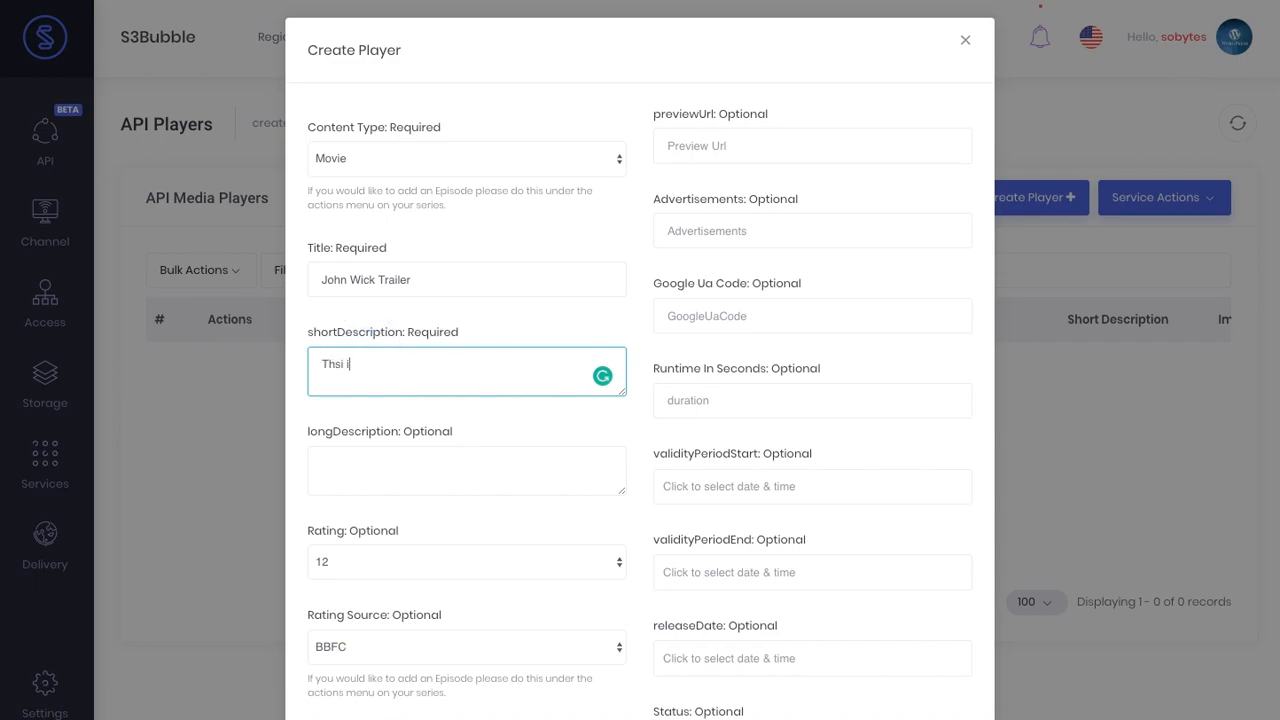
pyautogui.write('he John Wick Trailer')
pyautogui.tripleClick(482, 364)
pyautogui.hotkey('ctrl', 'c')
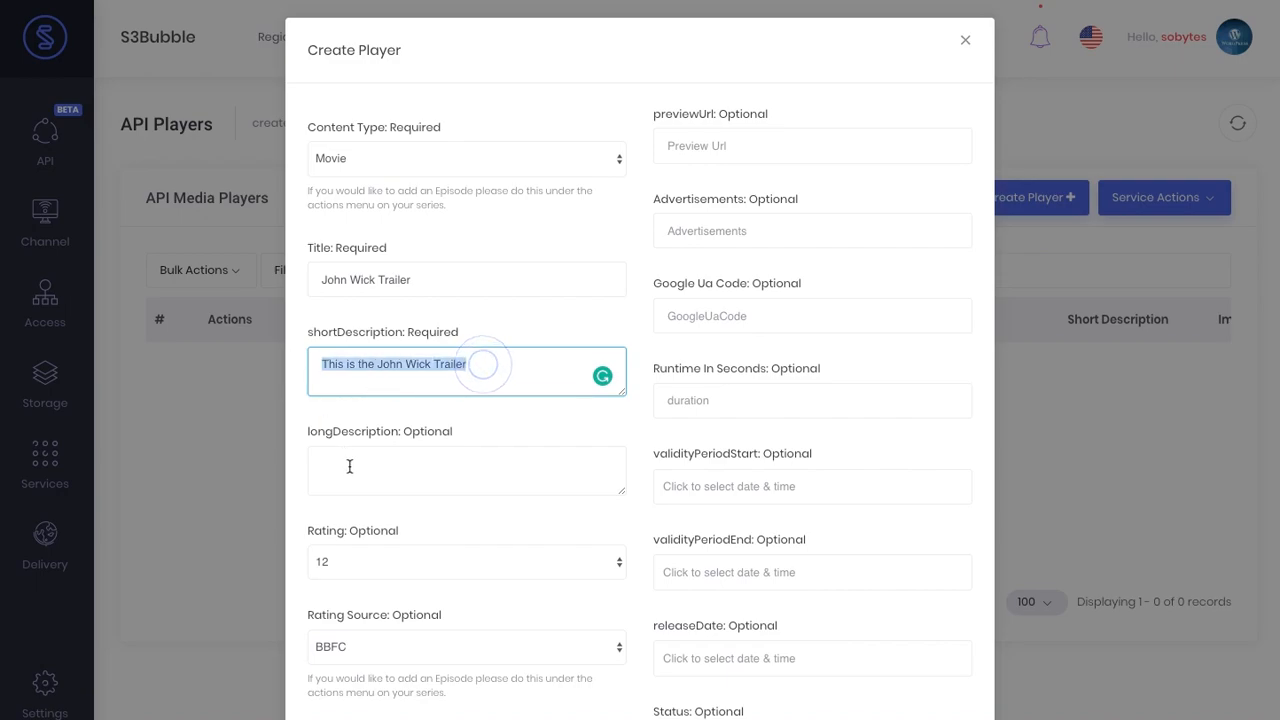
pyautogui.click(350, 465)
pyautogui.hotkey('ctrl', 'v')
pyautogui.click(638, 422)
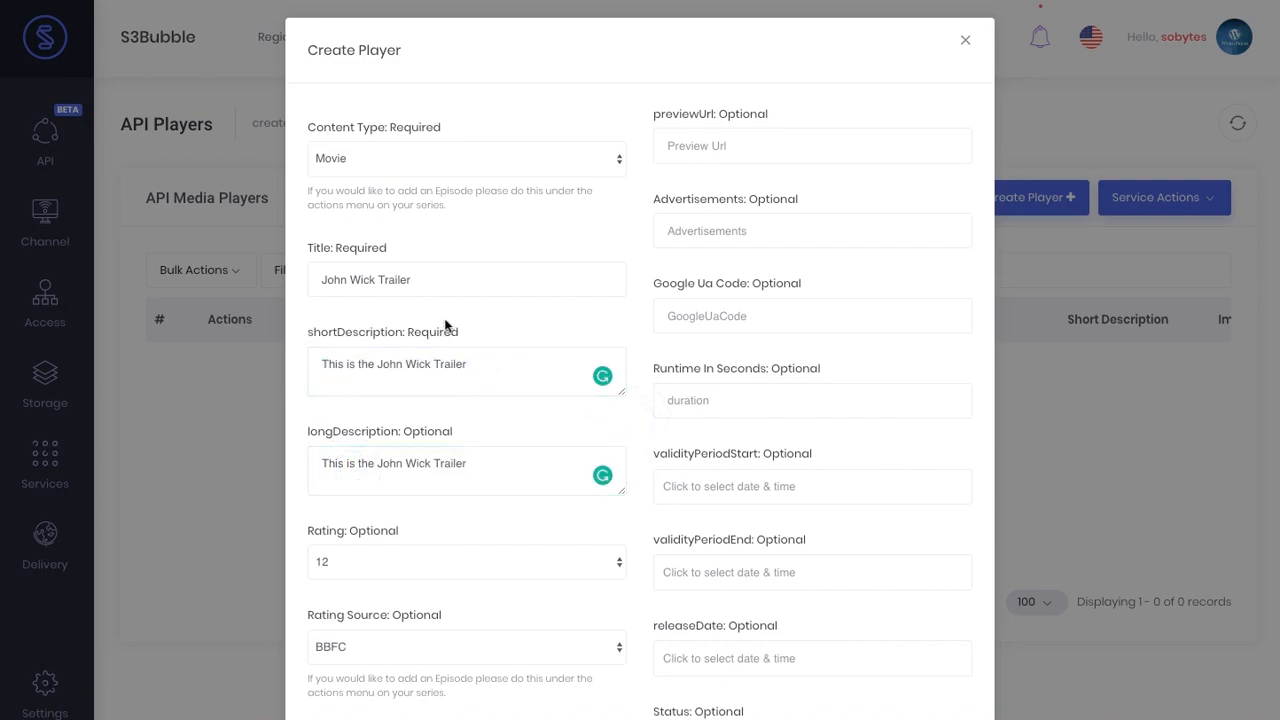
pyautogui.scroll(-2, 626, 385)
pyautogui.scroll(2, 486, 223)
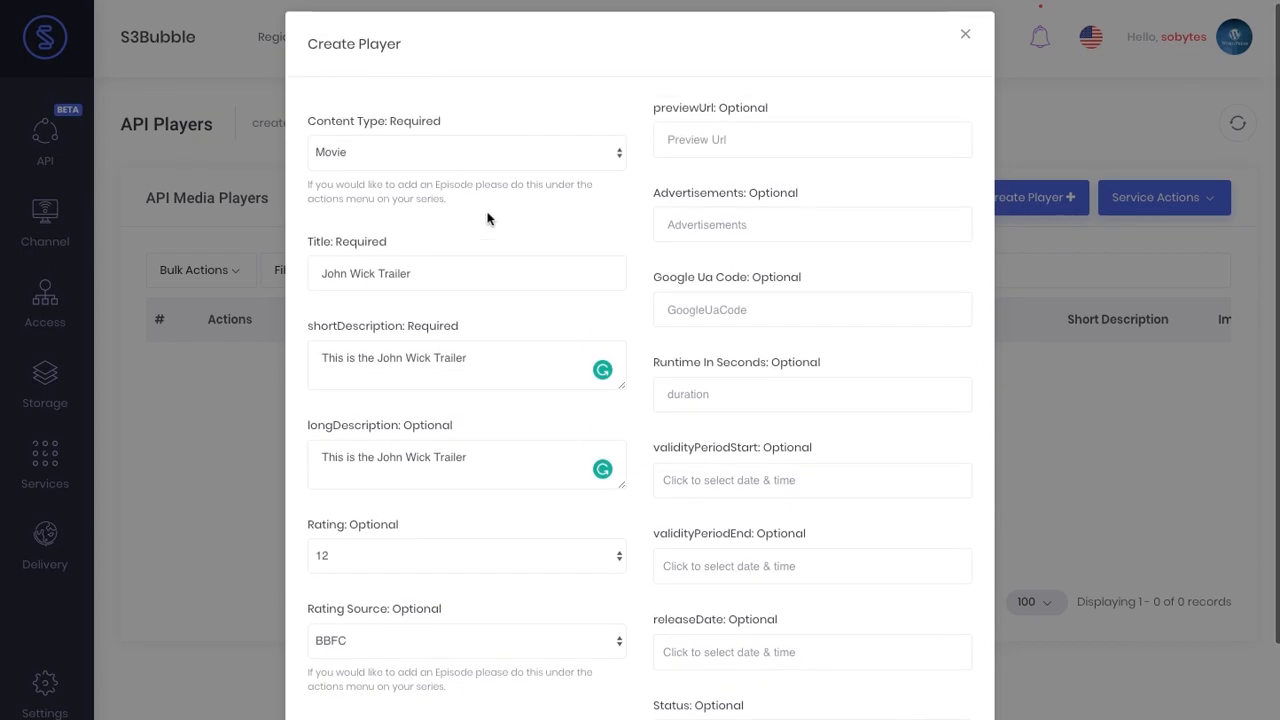
# - Keep Movie as the content type and create the player
pyautogui.click(381, 152)
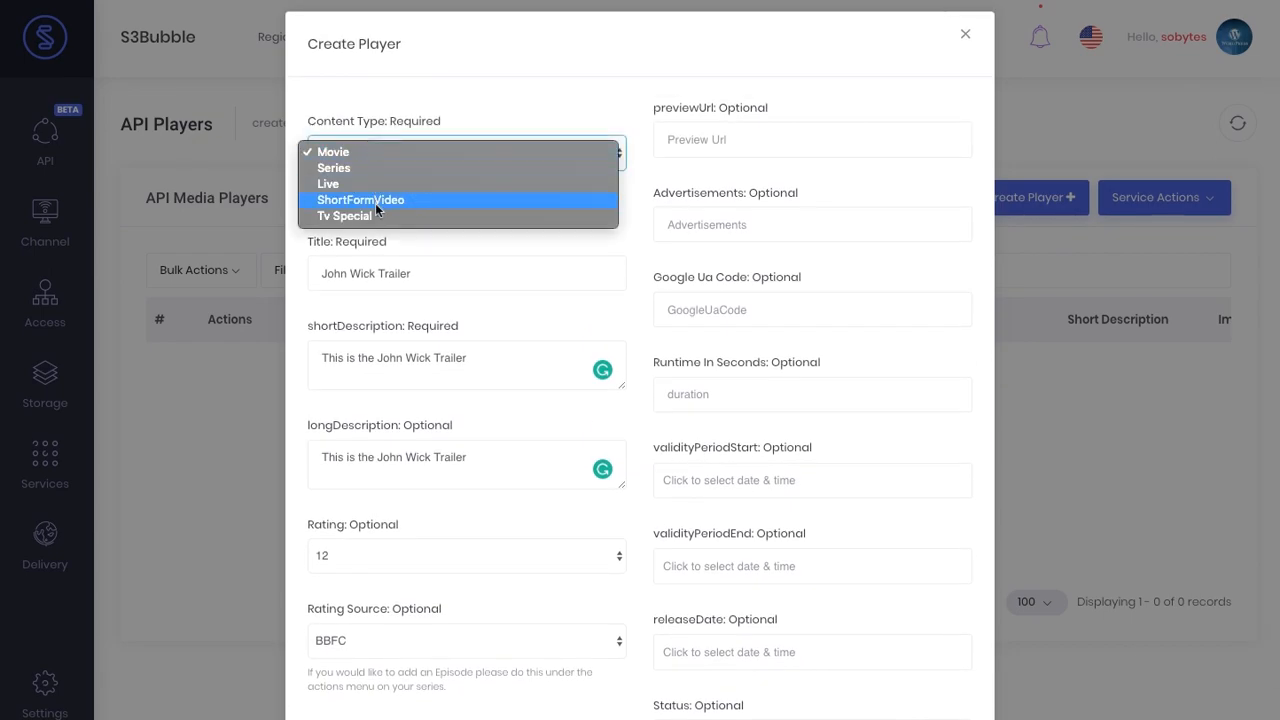
pyautogui.click(527, 100)
pyautogui.scroll(-3, 571, 346)
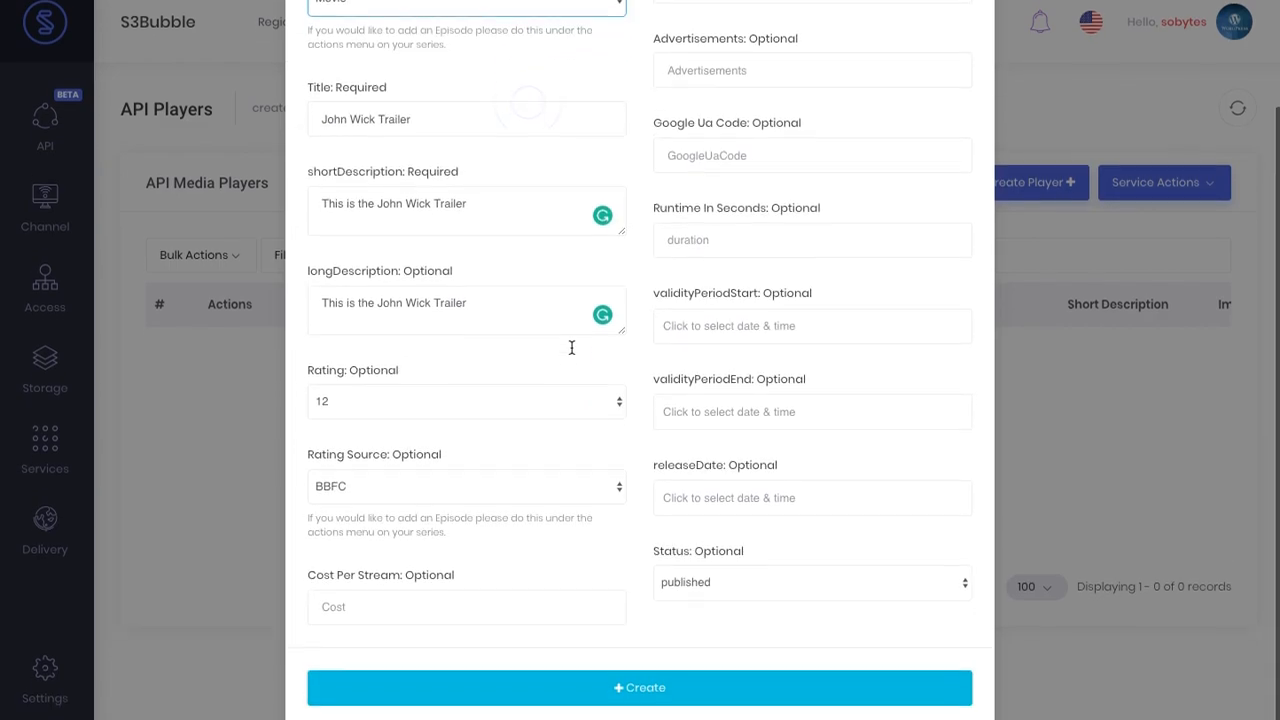
pyautogui.click(590, 708)
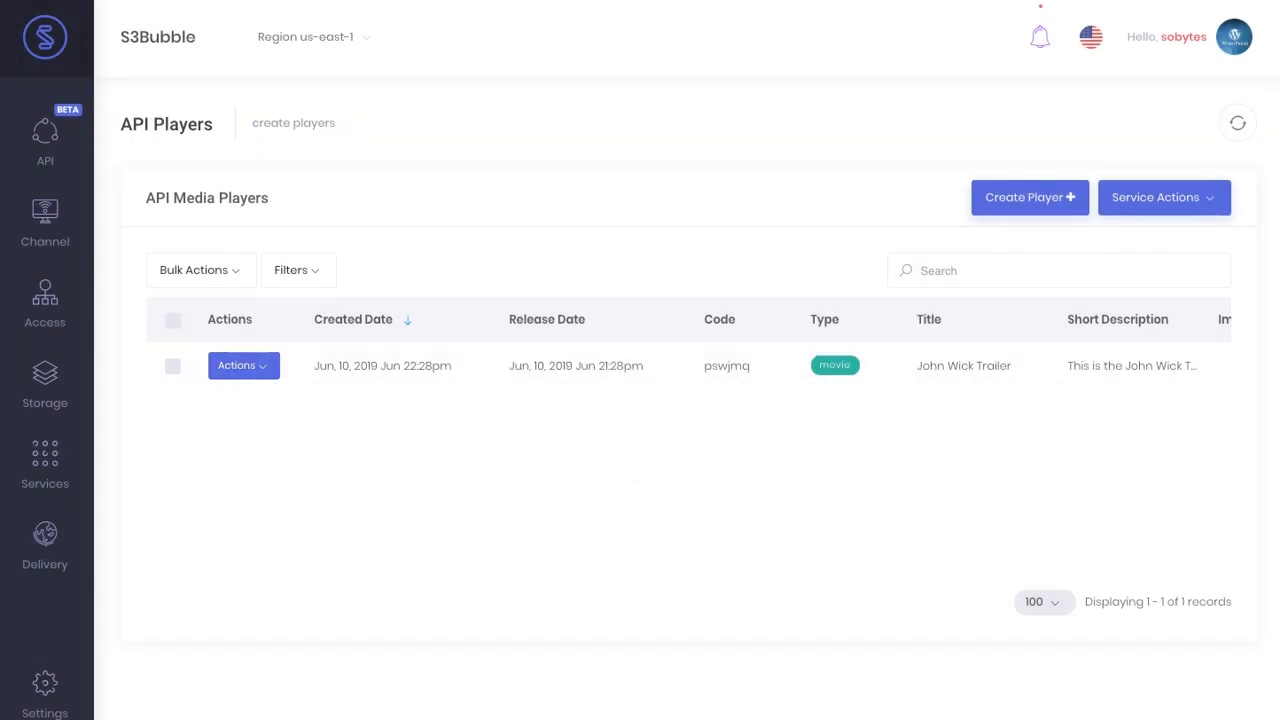
# - Resend the GET /v1/players request to confirm John Wick Trailer is returned
pyautogui.hotkey('alt', 'Tab')
pyautogui.click(995, 137)
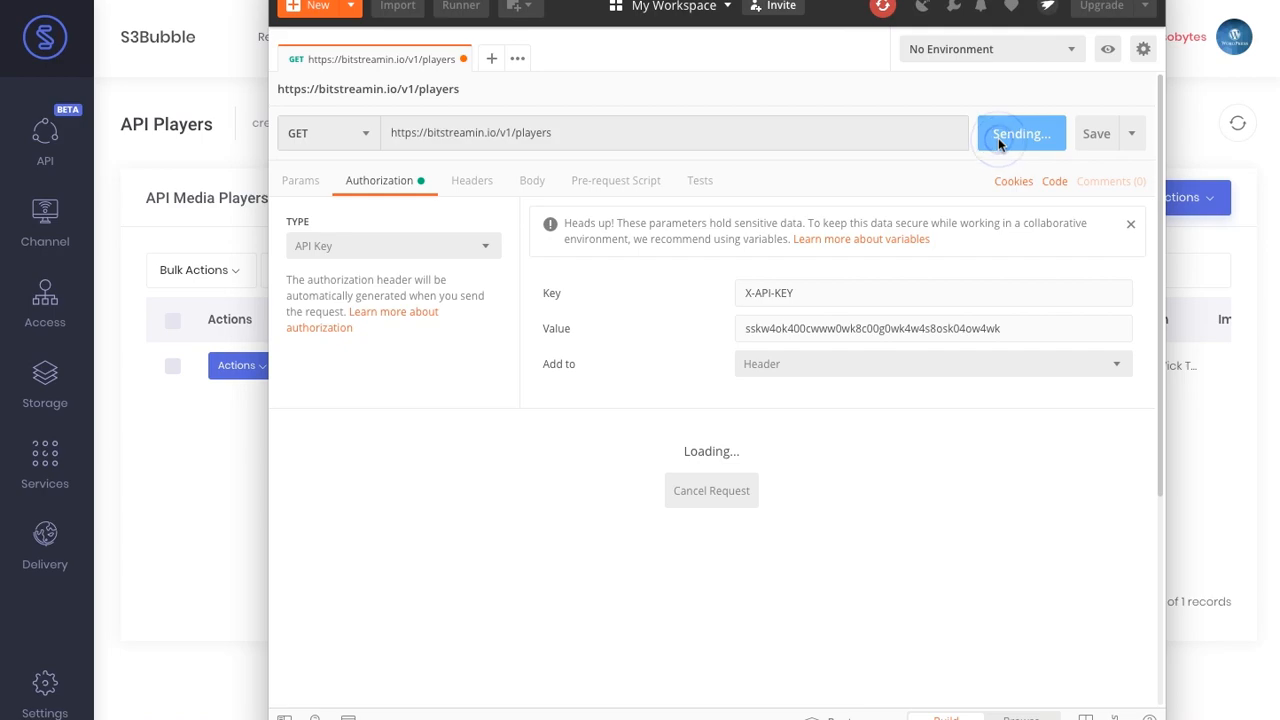
pyautogui.scroll(-6, 584, 587)
pyautogui.scroll(2, 584, 587)
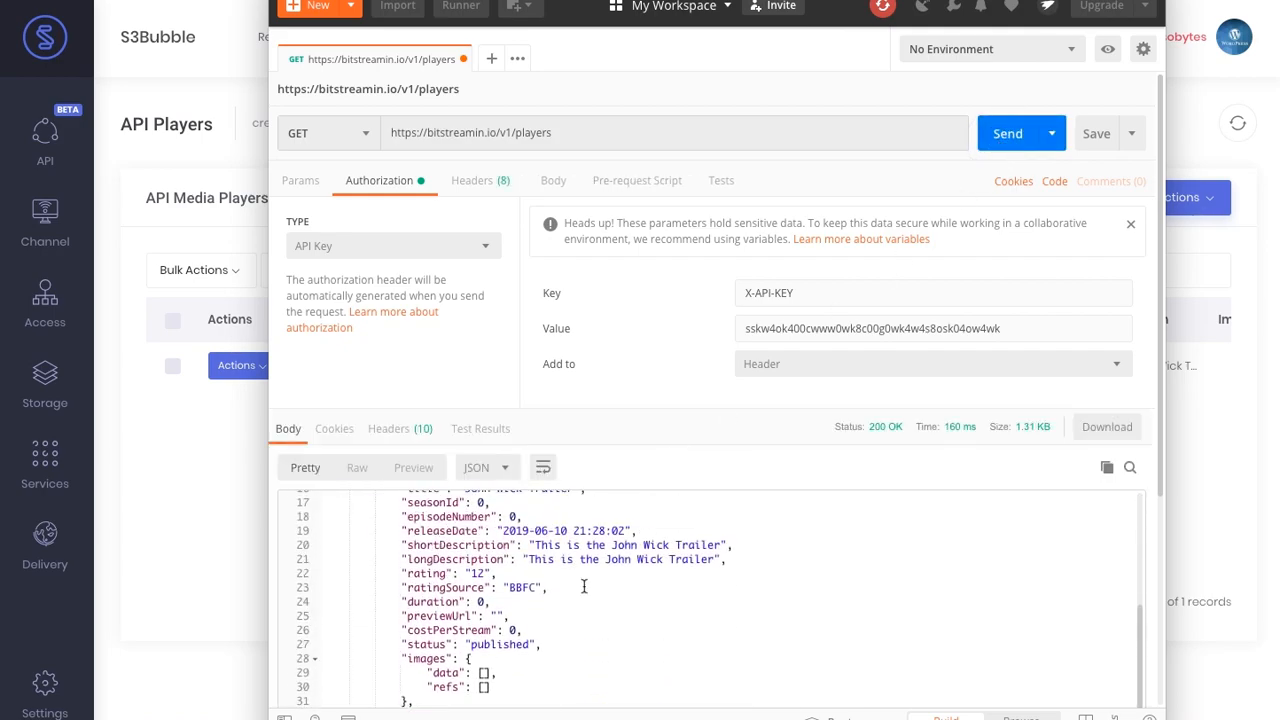
pyautogui.scroll(2, 584, 587)
pyautogui.scroll(-3, 584, 587)
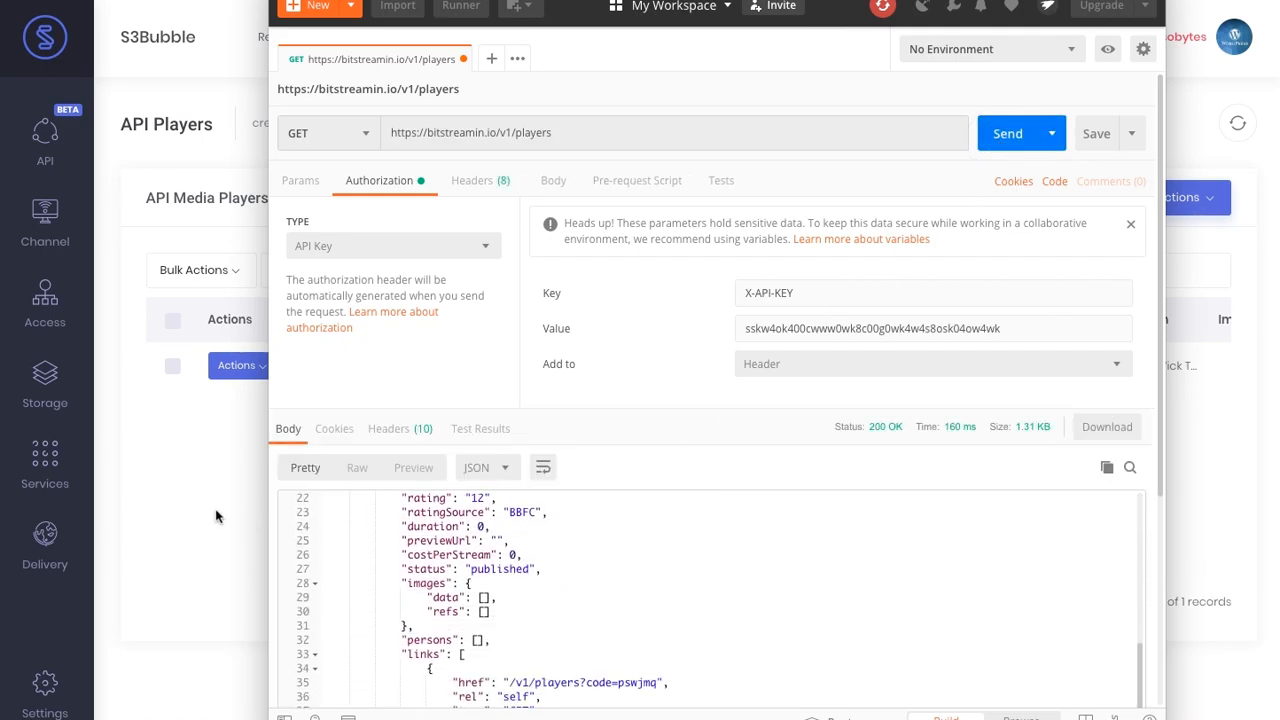
# - On the API dashboard, create the default landscape, portrait and square image groups
pyautogui.click(215, 512)
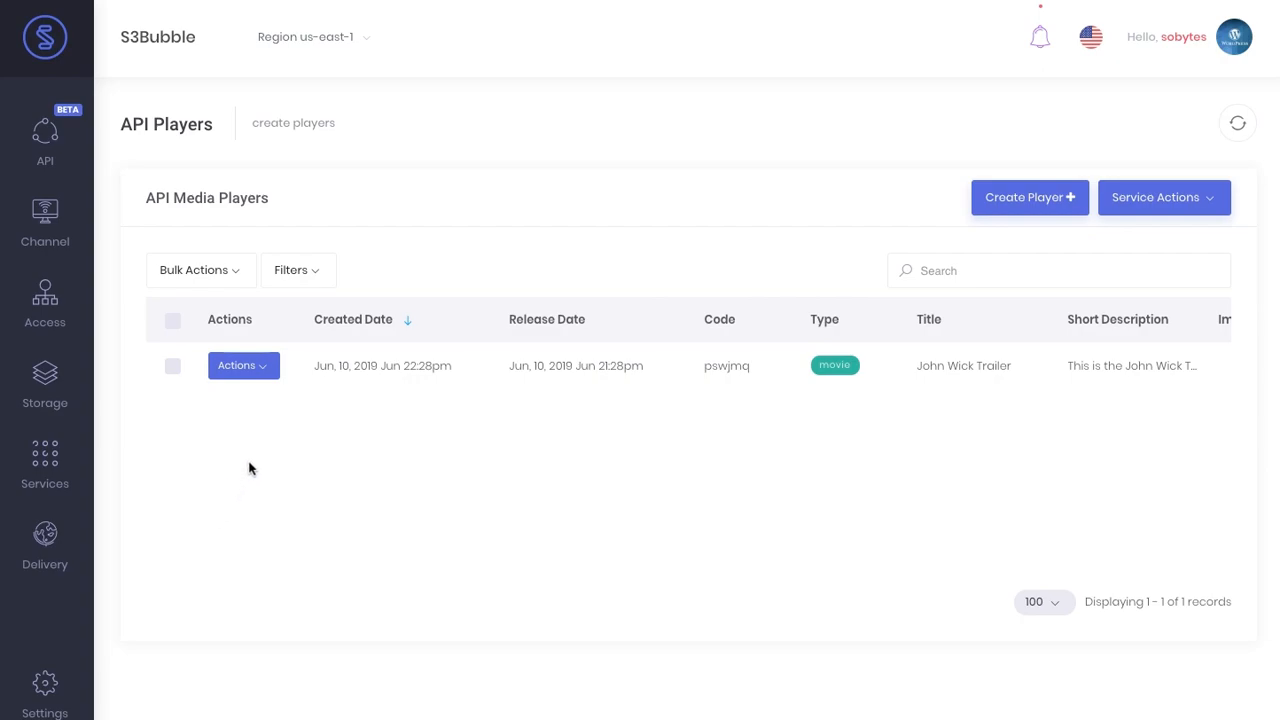
pyautogui.click(47, 137)
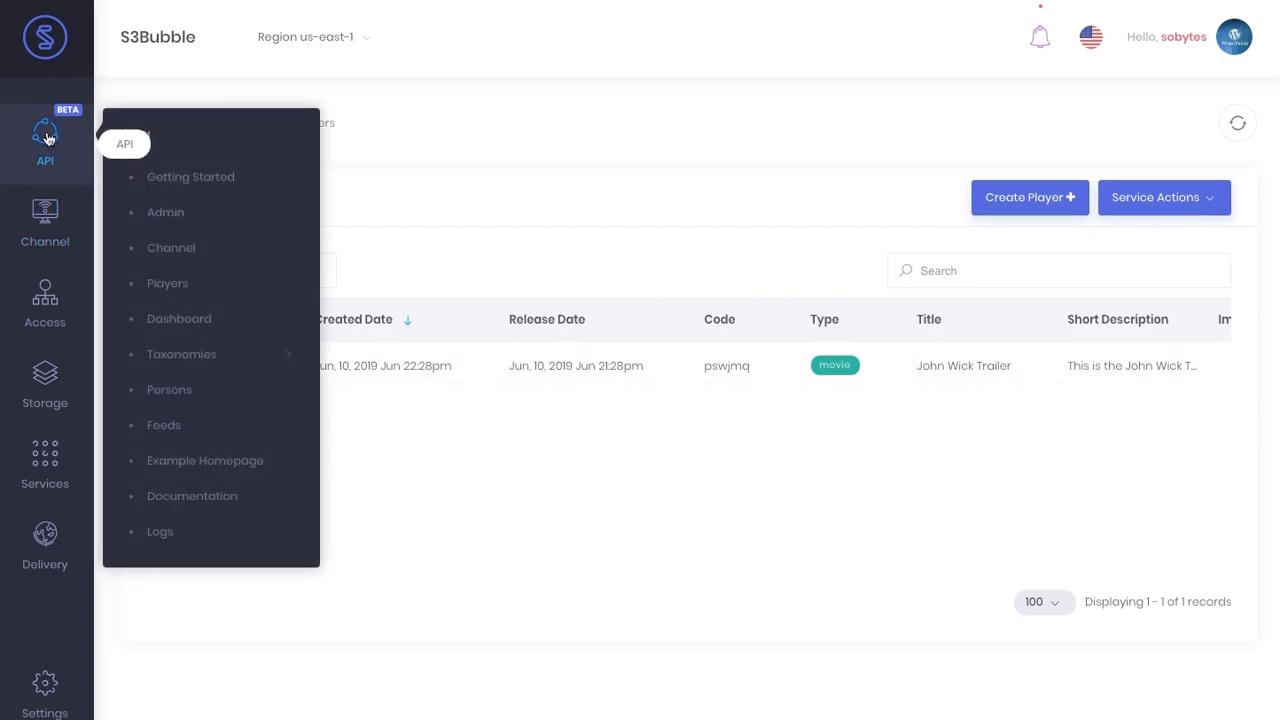
pyautogui.click(198, 320)
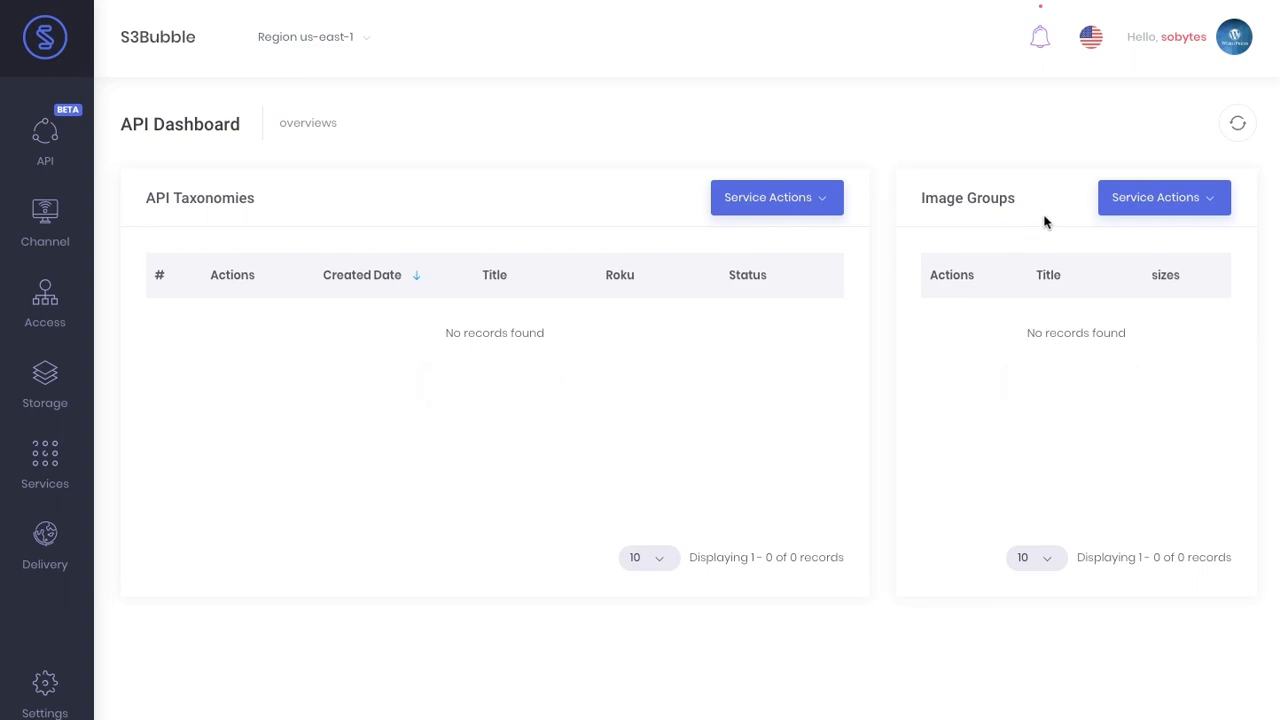
pyautogui.click(1149, 216)
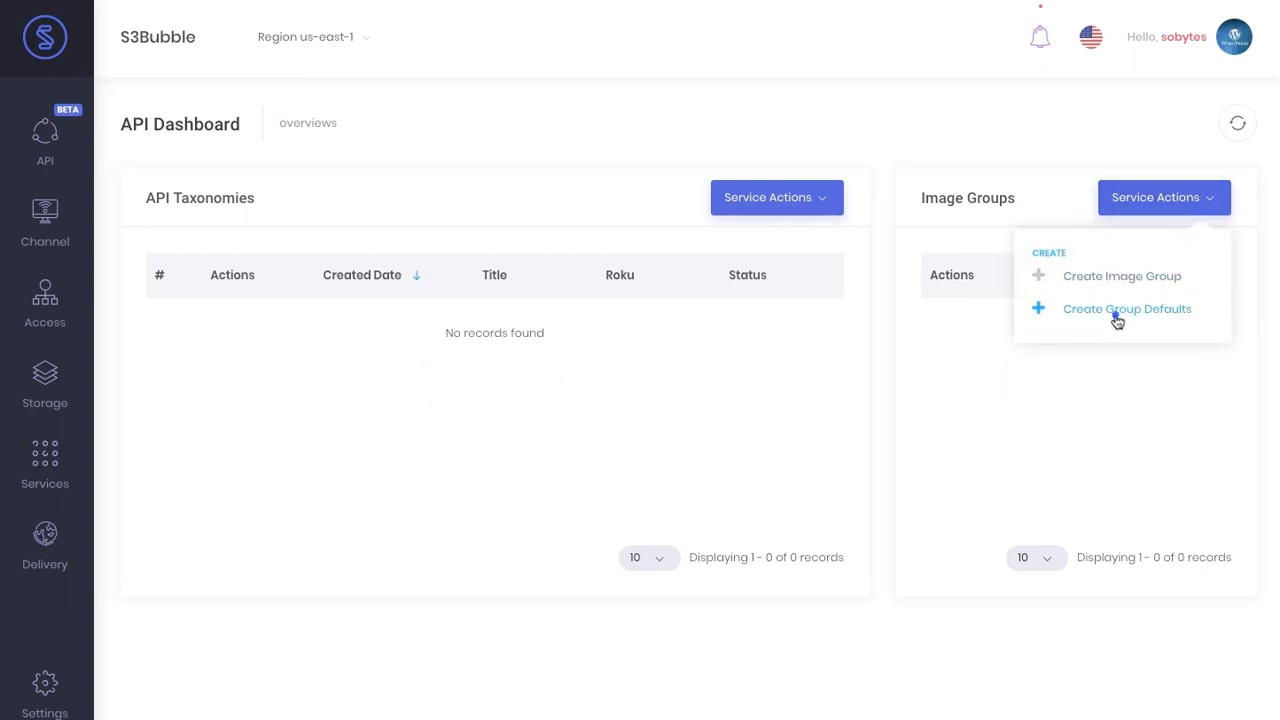
pyautogui.click(1116, 318)
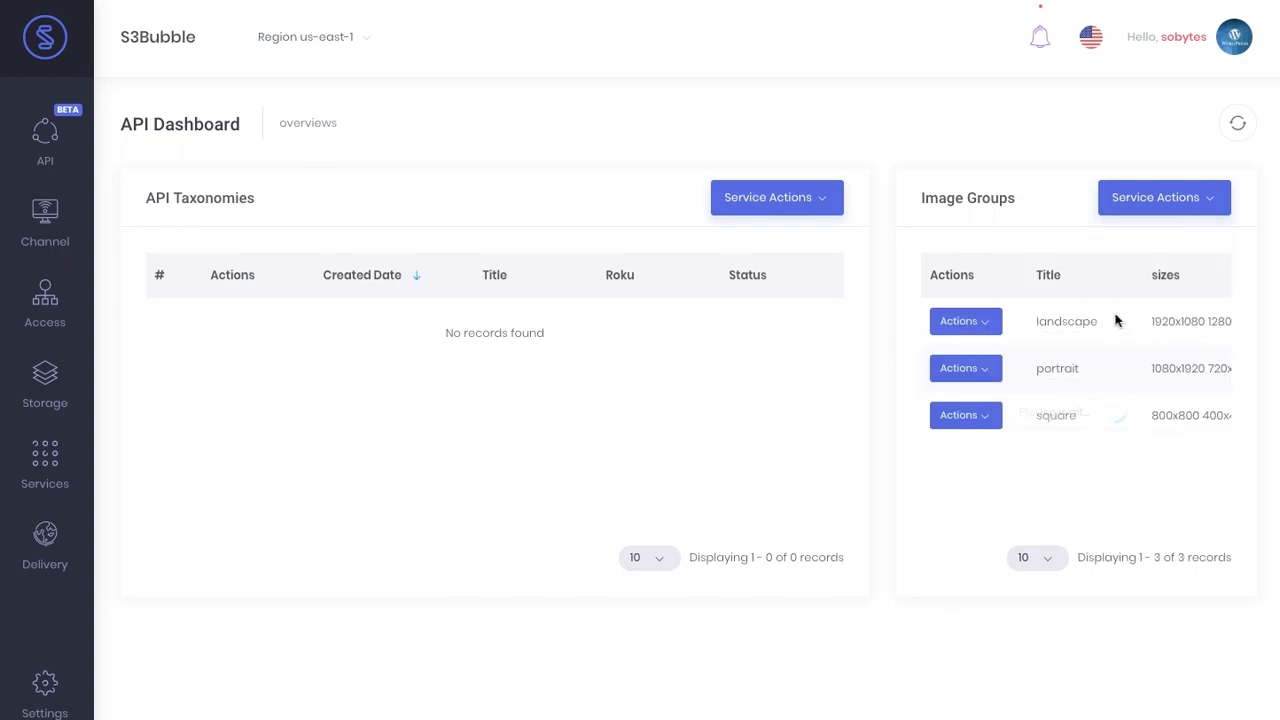
pyautogui.hscroll(2, 1077, 318)
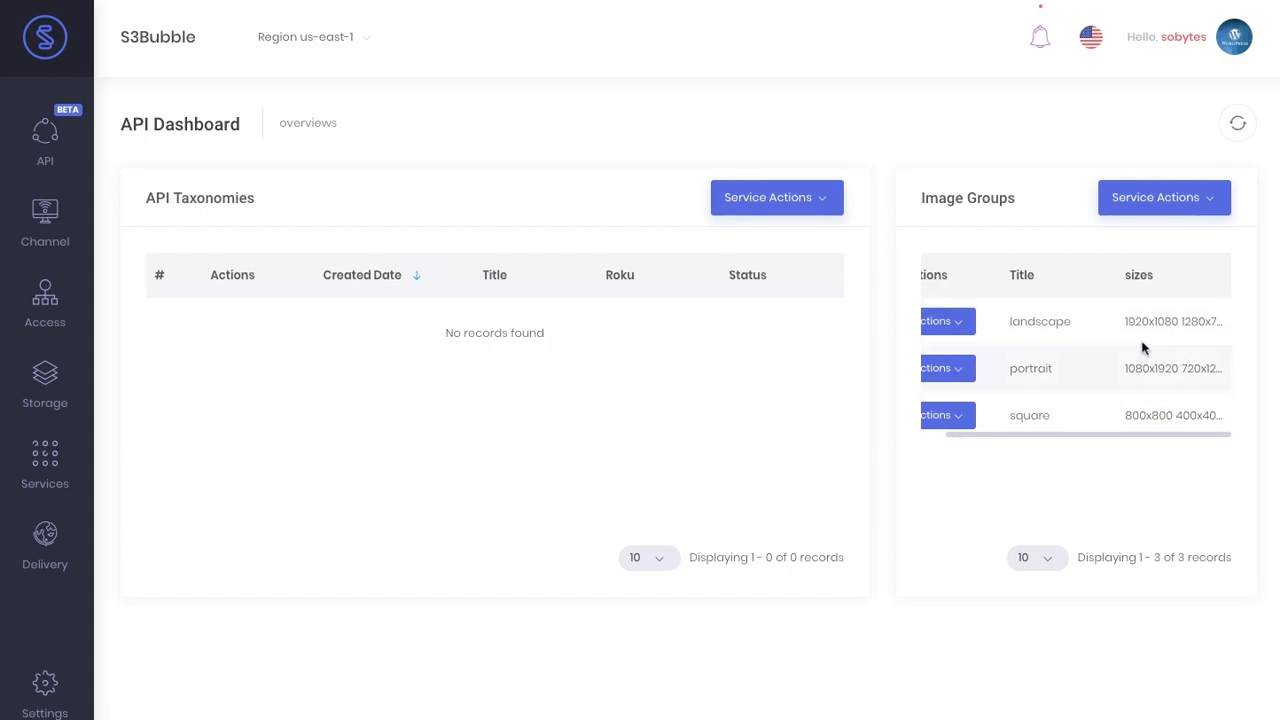
pyautogui.hscroll(-2, 1040, 352)
# - Create the default Roku taxonomies
pyautogui.click(1155, 200)
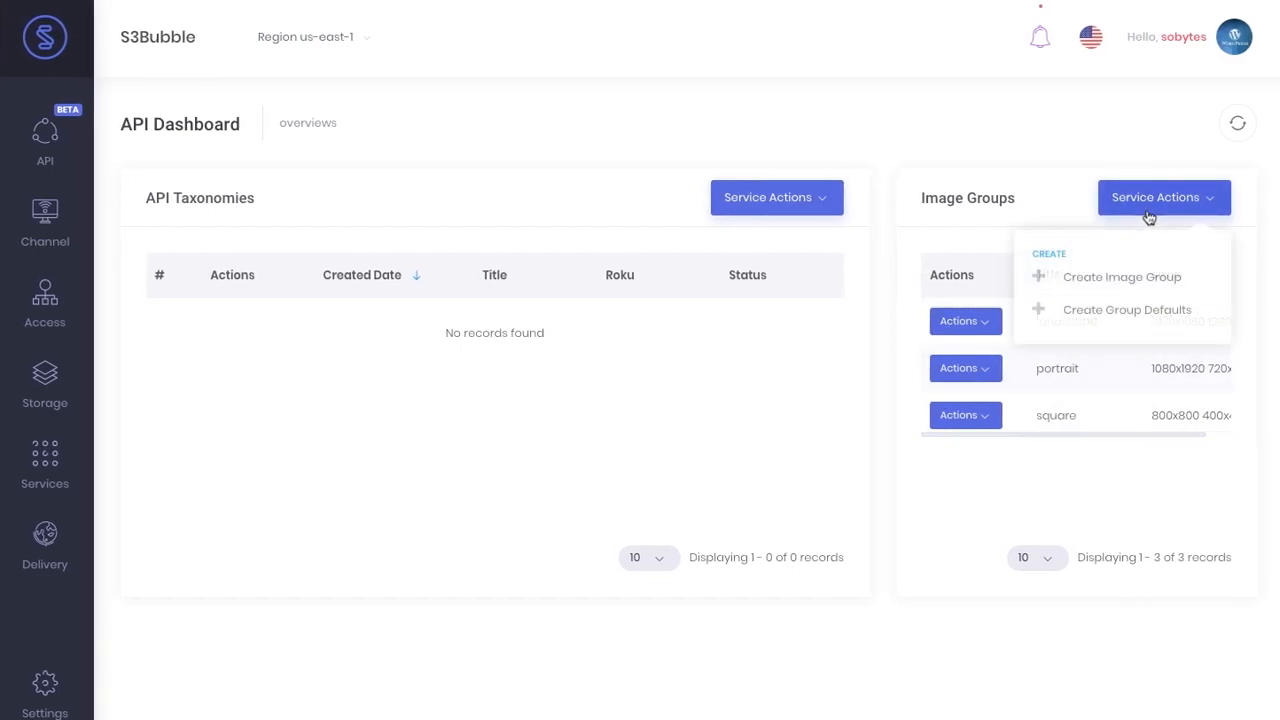
pyautogui.click(780, 197)
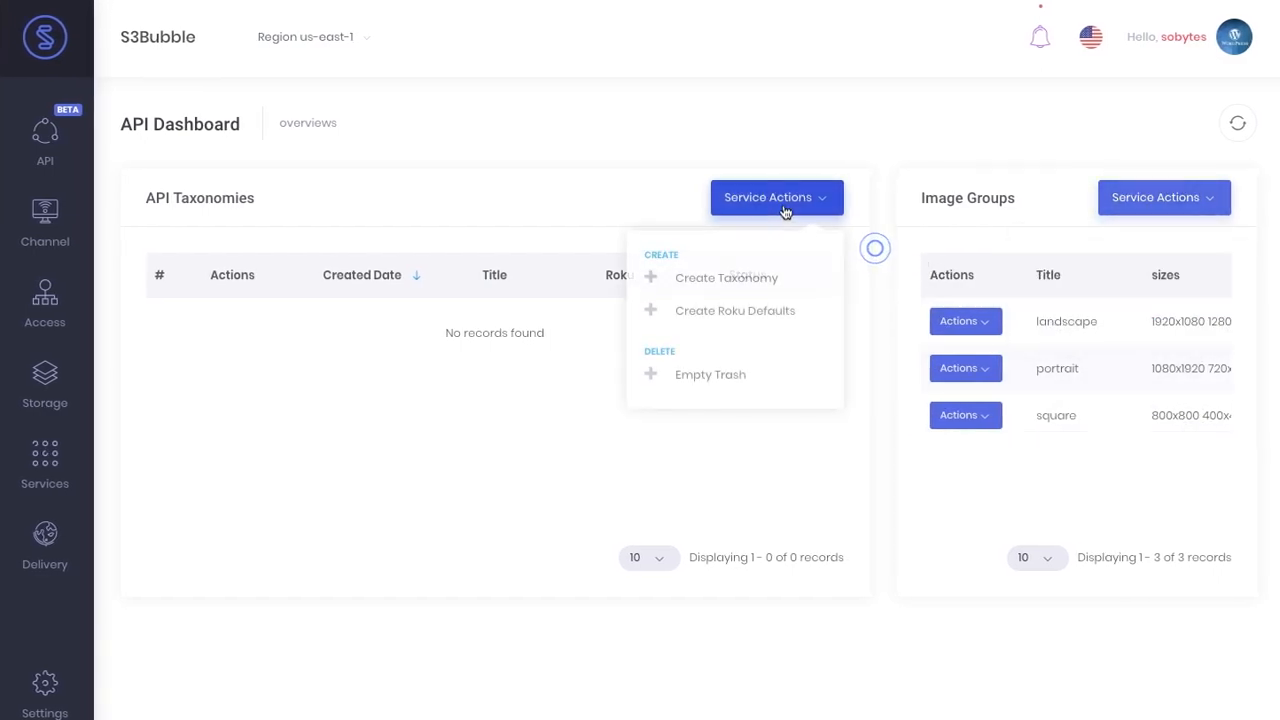
pyautogui.click(755, 310)
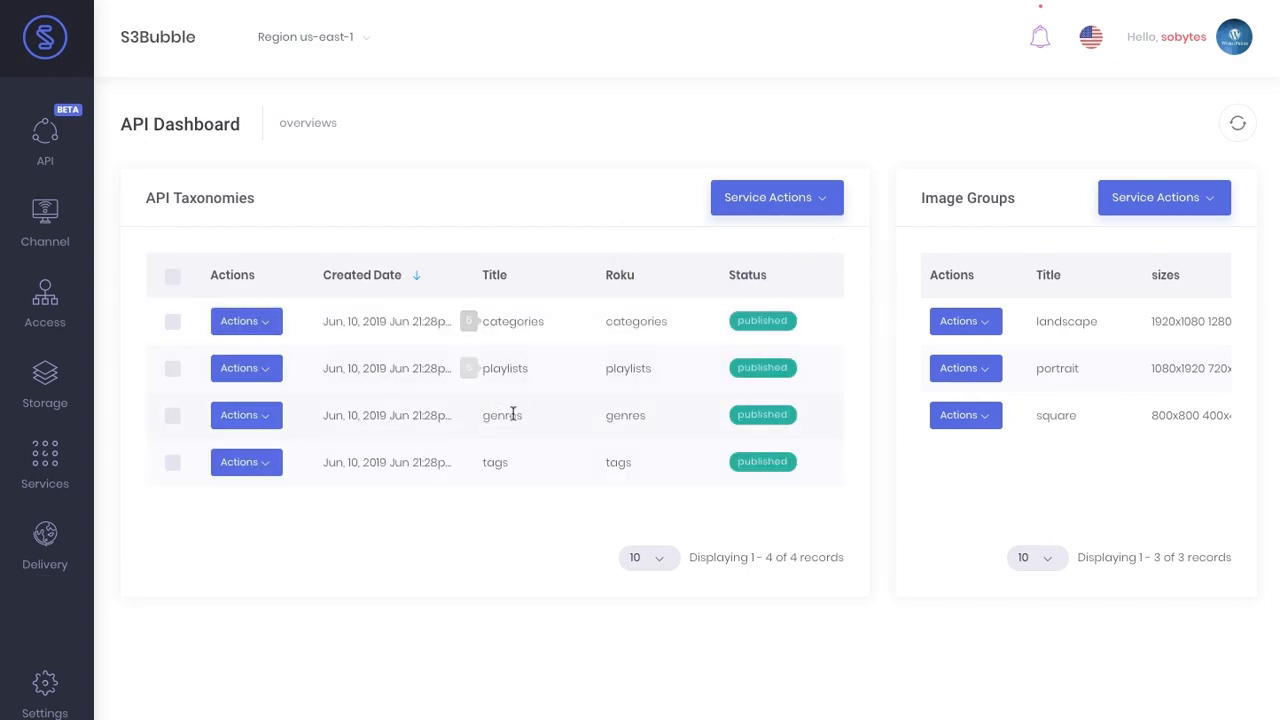
pyautogui.click(225, 418)
# - View the Genres terms and create defaults like action, adventure, anime and comedy
pyautogui.click(281, 478)
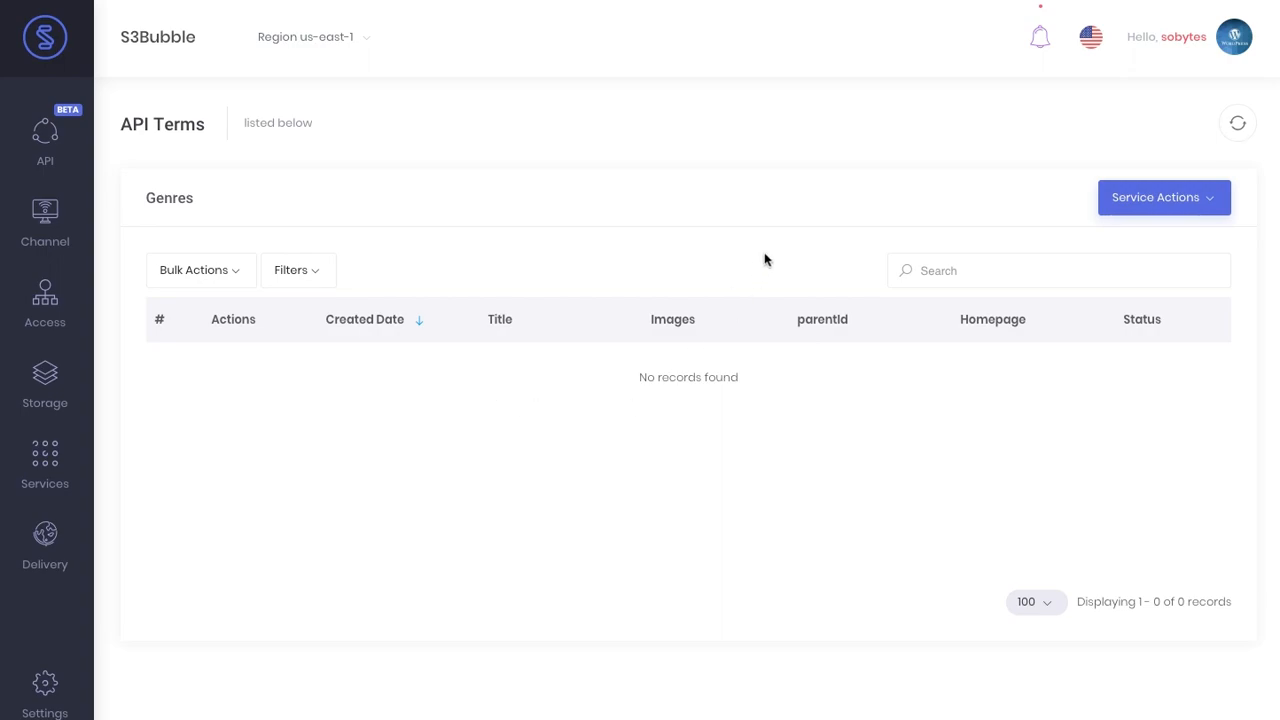
pyautogui.click(1151, 210)
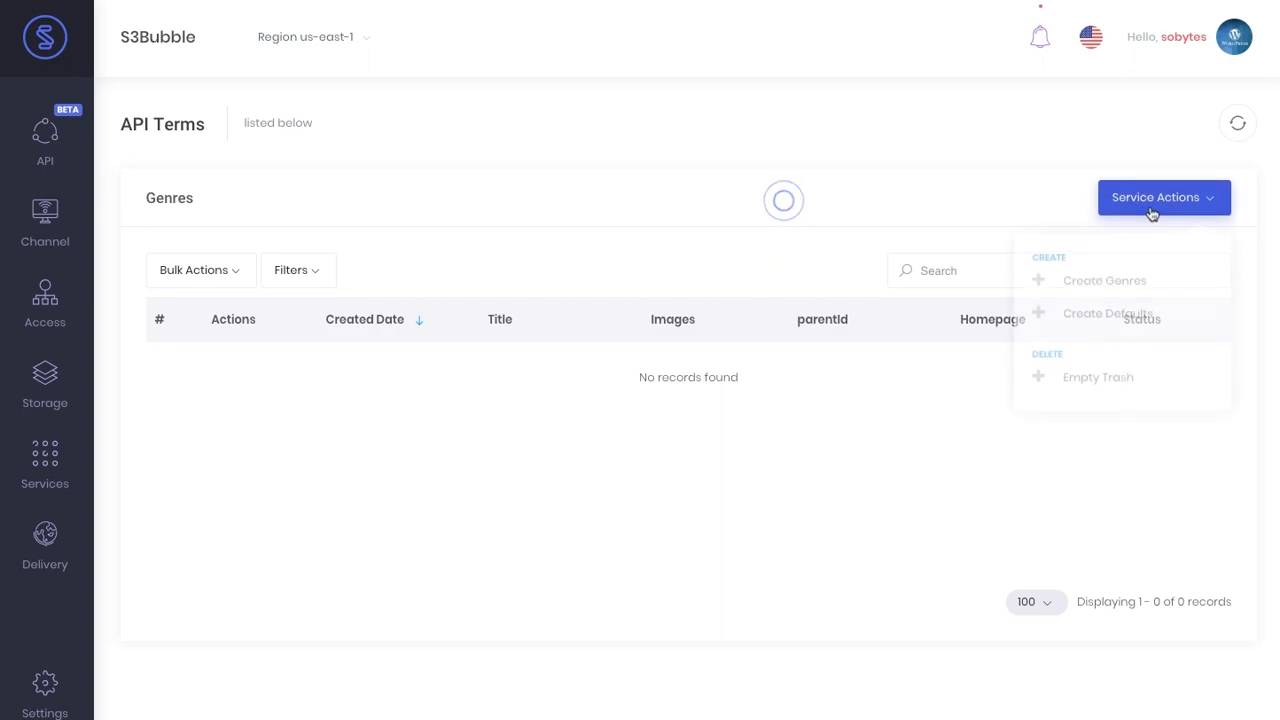
pyautogui.click(1122, 312)
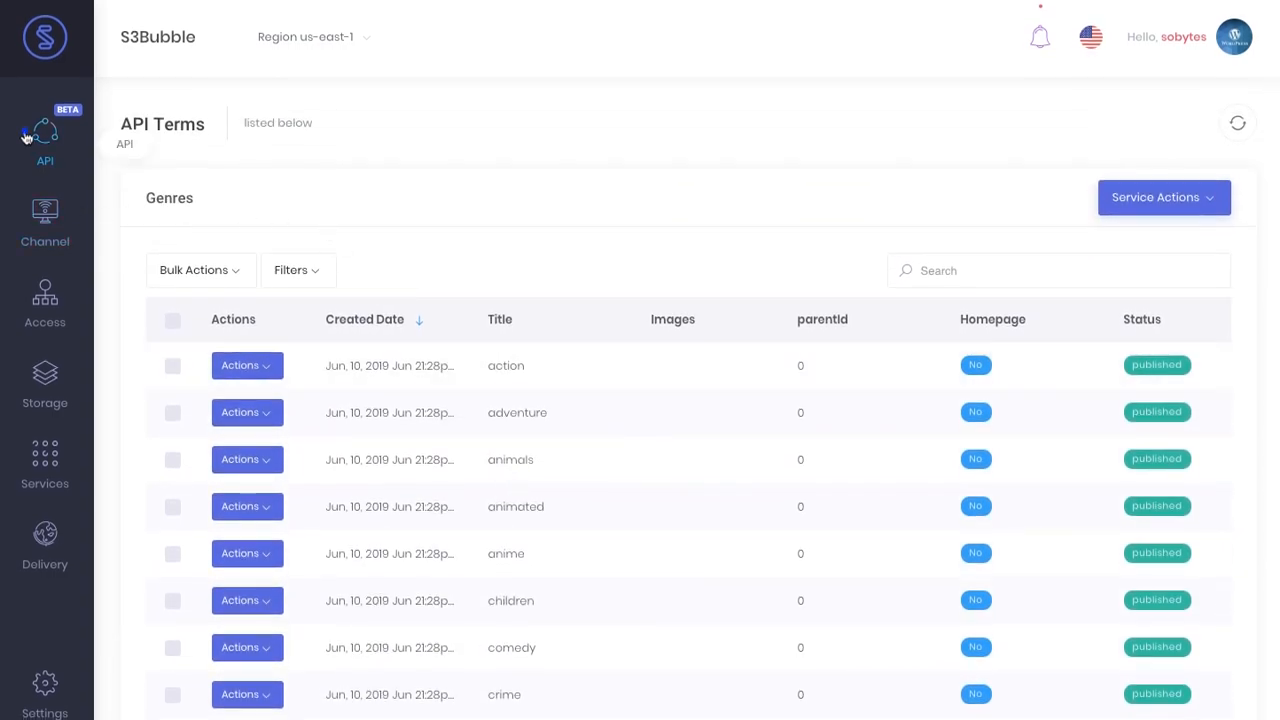
# - Open the Roku feed URL from API Feeds, showing John Wick Trailer with empty genres
pyautogui.moveTo(40, 135)
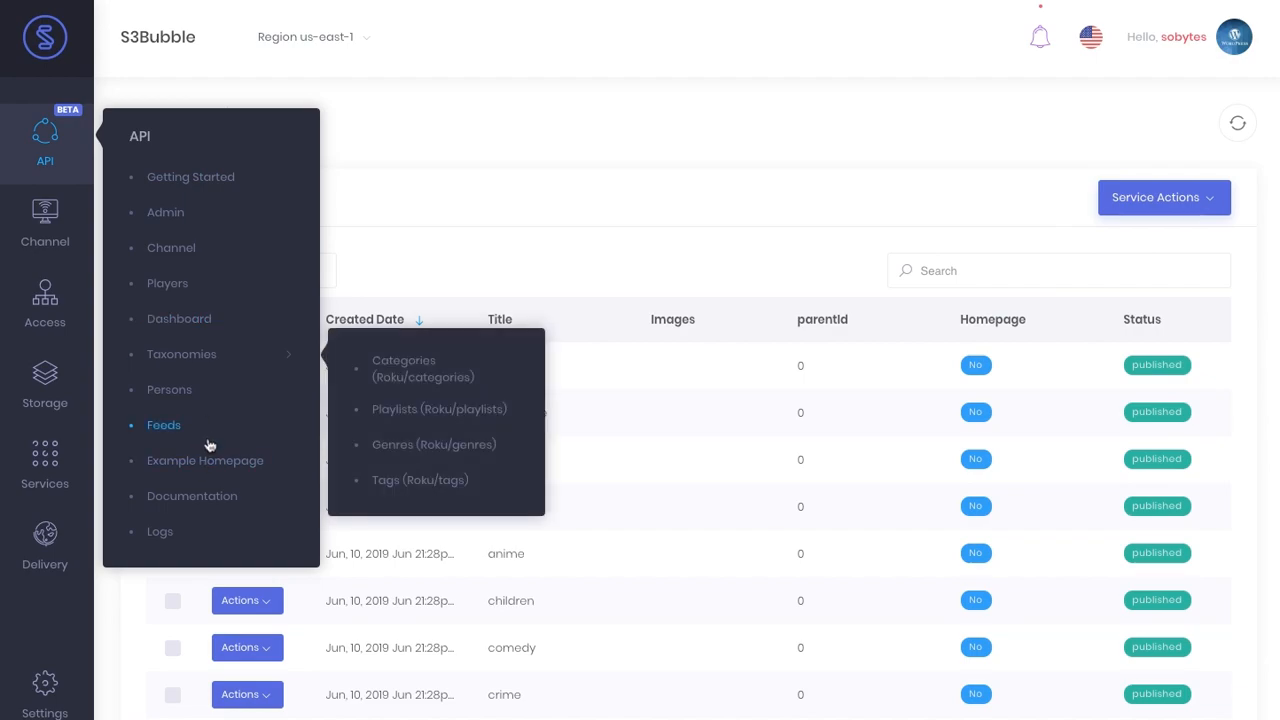
pyautogui.click(208, 440)
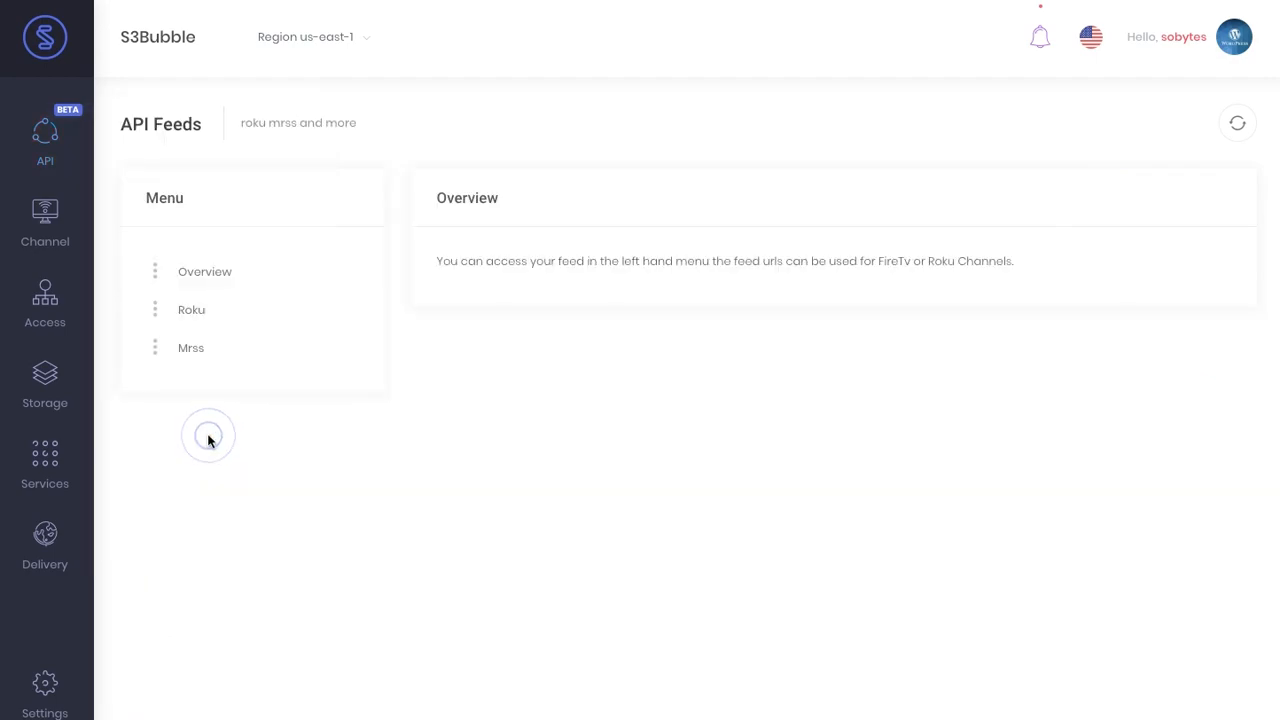
pyautogui.click(222, 315)
pyautogui.moveTo(1081, 383)
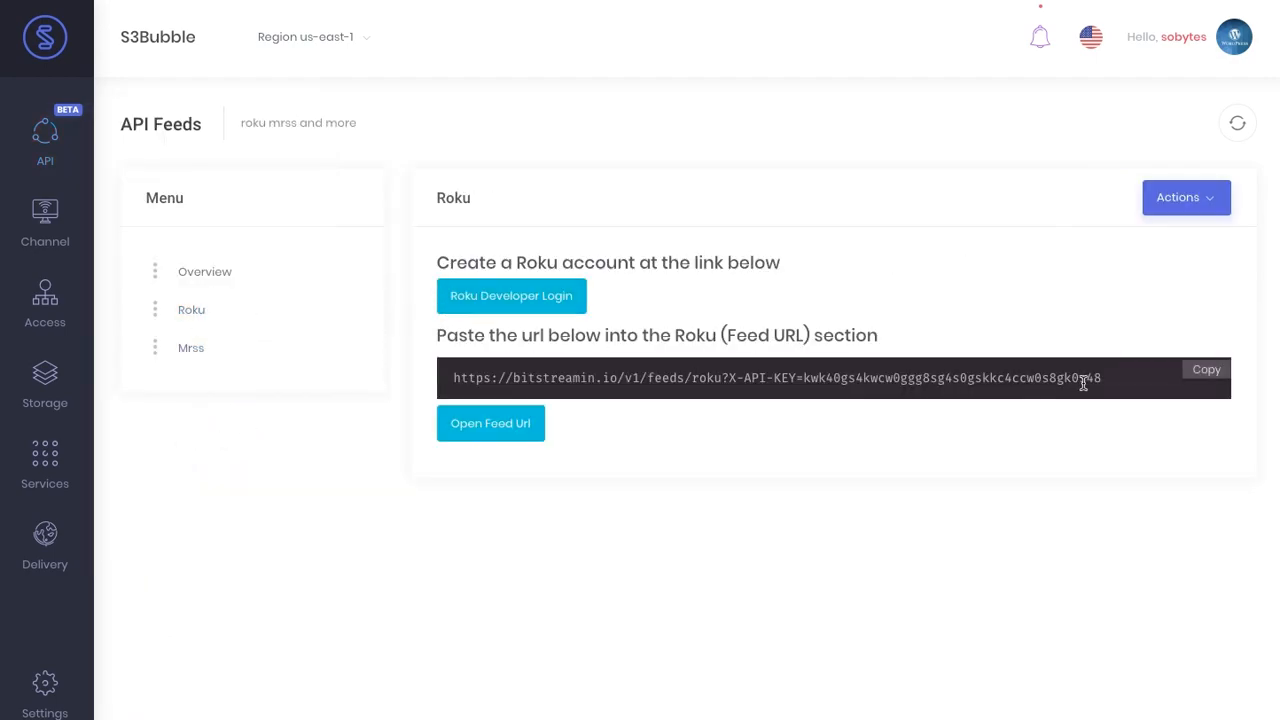
pyautogui.click(514, 424)
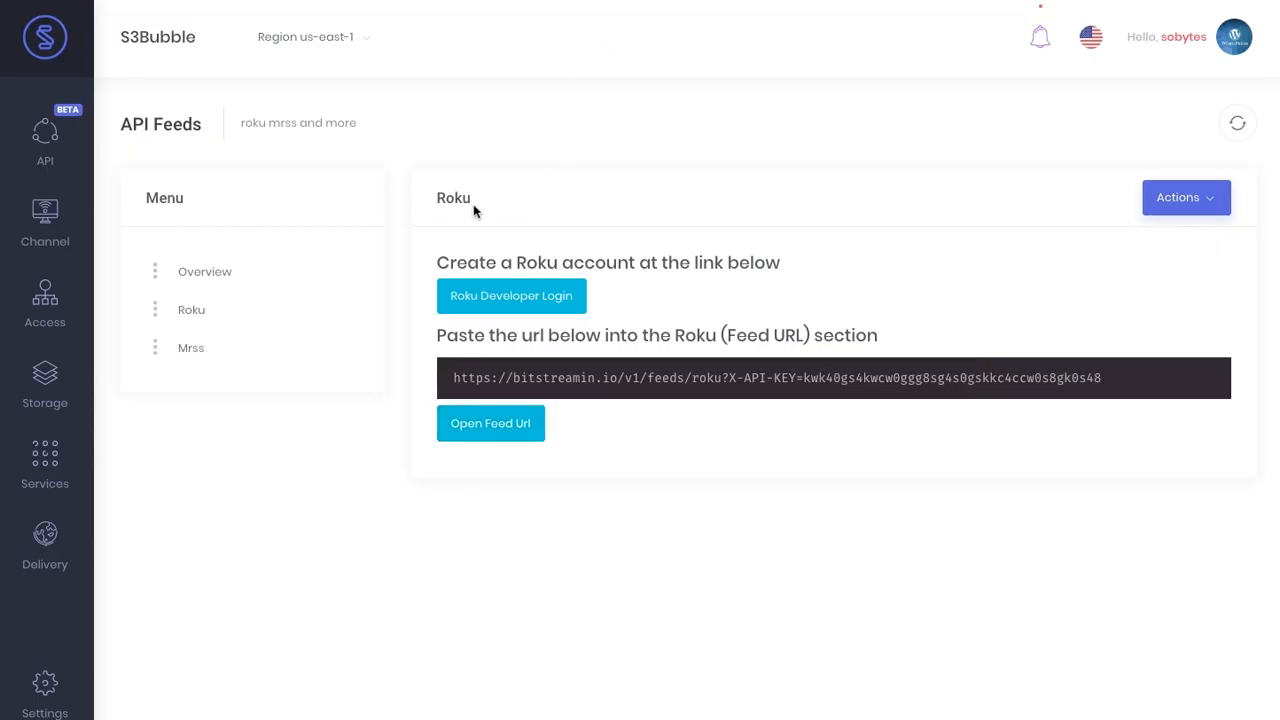
pyautogui.moveTo(49, 143)
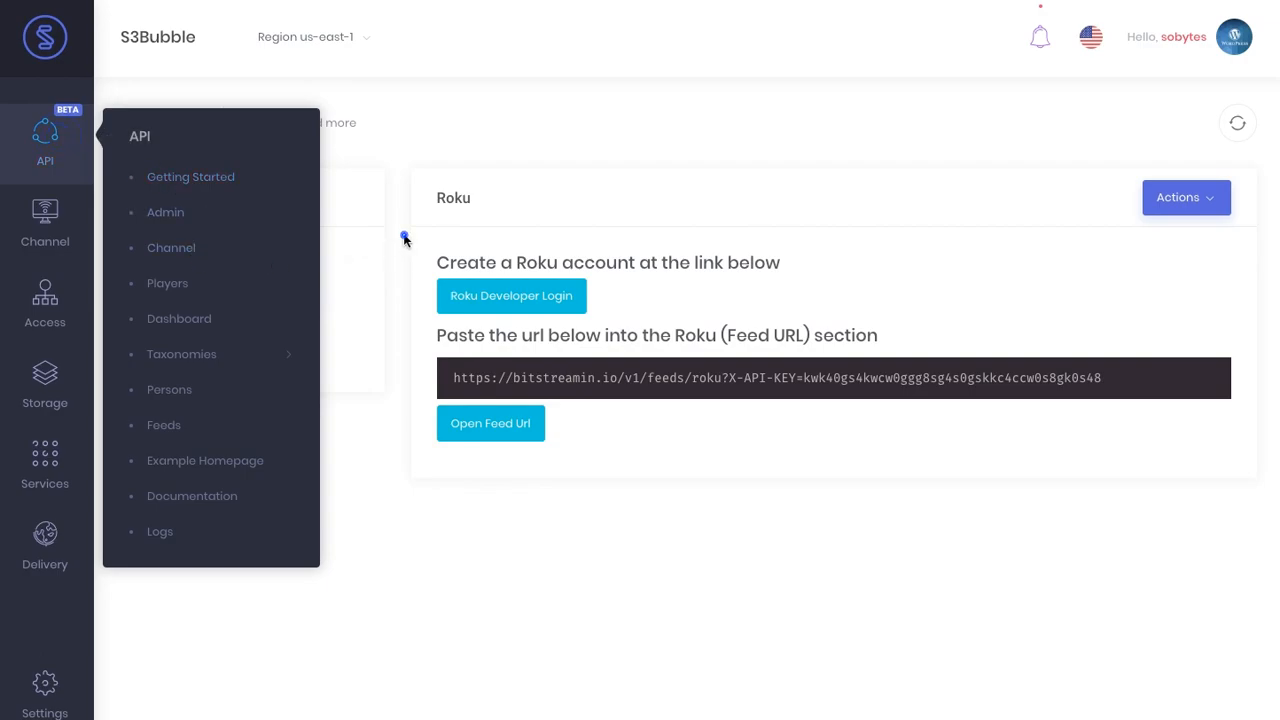
# - In s3b-storage-bucket, launch Media Convert Encoding on angel-has-fallen-trailer-1_h1080p.mov
pyautogui.moveTo(143, 385)
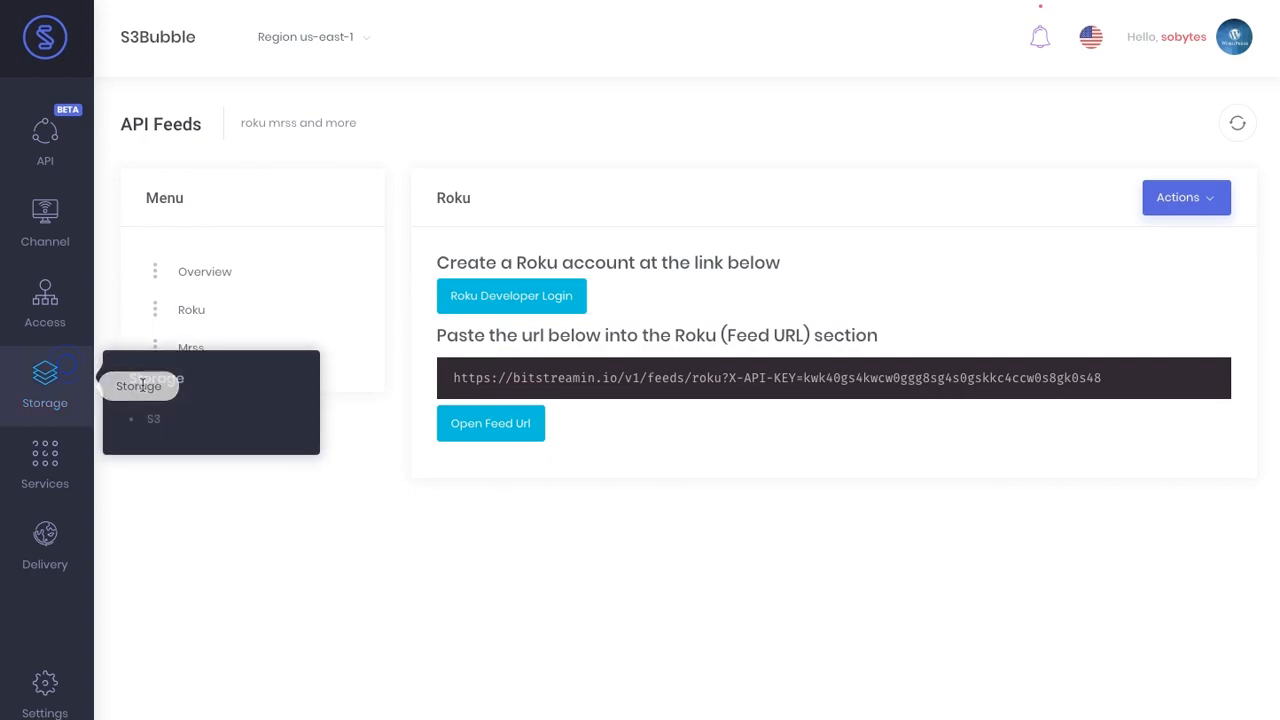
pyautogui.click(200, 418)
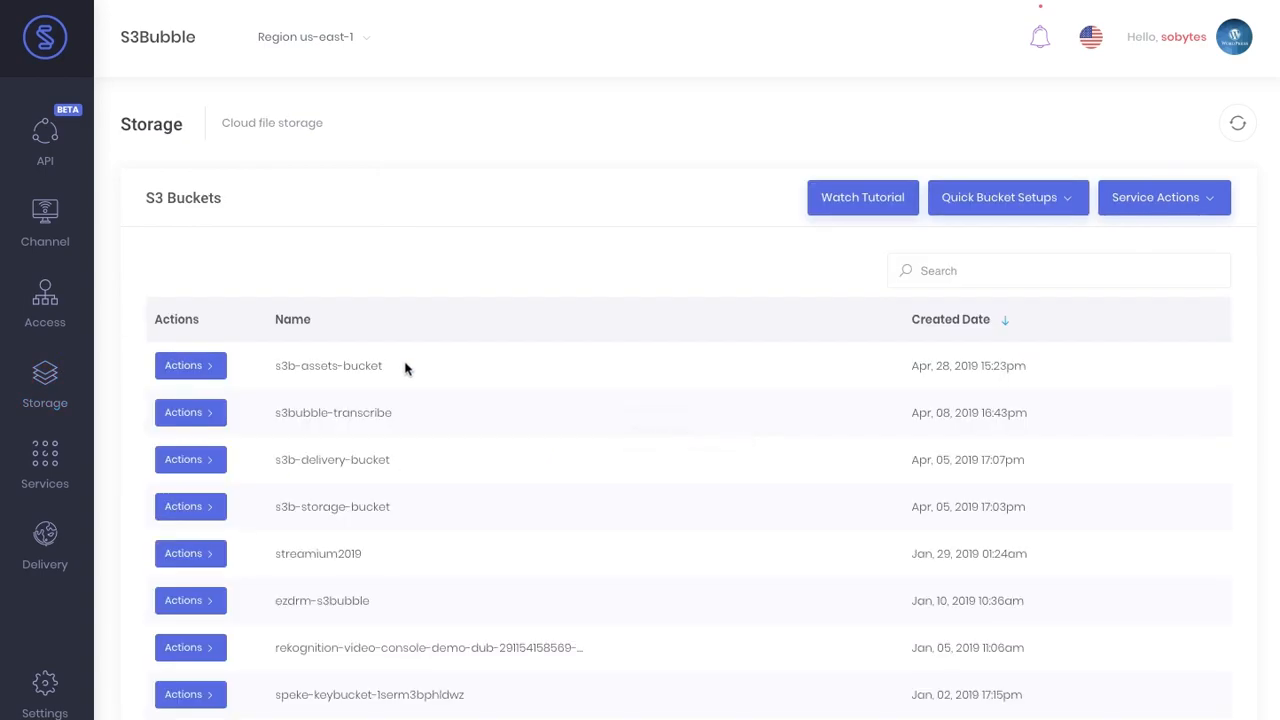
pyautogui.click(210, 503)
pyautogui.click(298, 540)
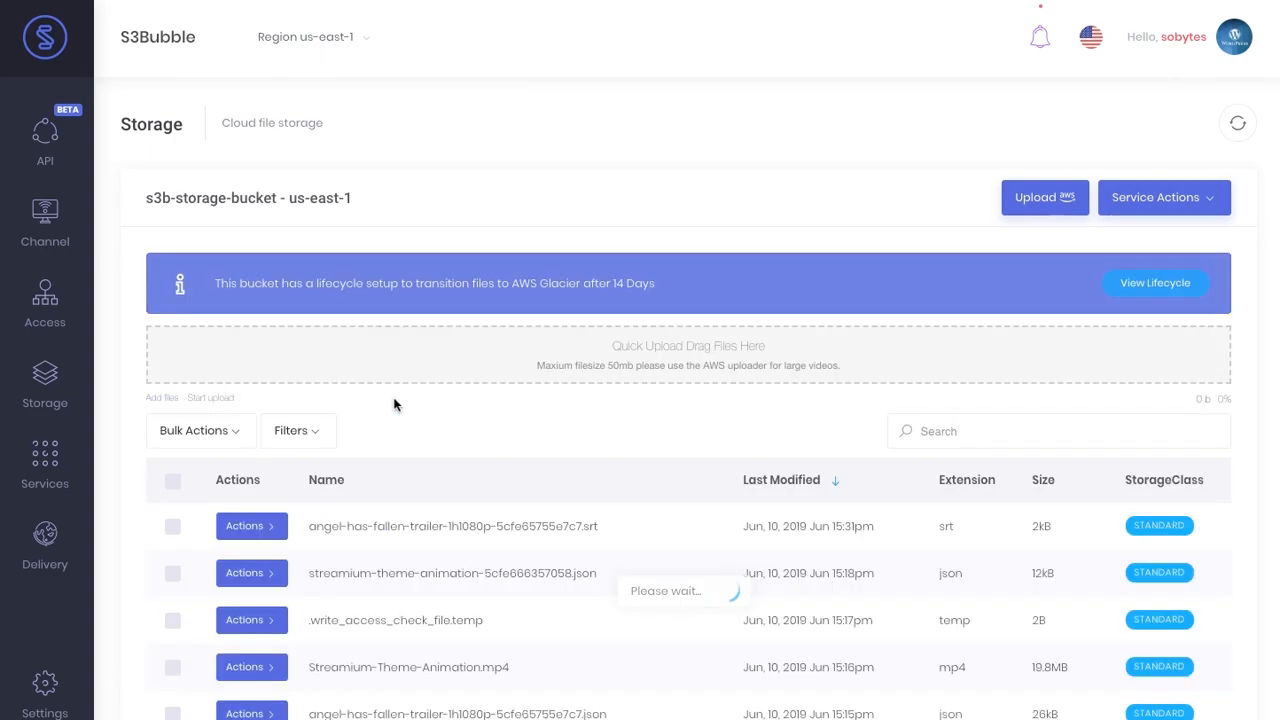
pyautogui.scroll(-3, 396, 405)
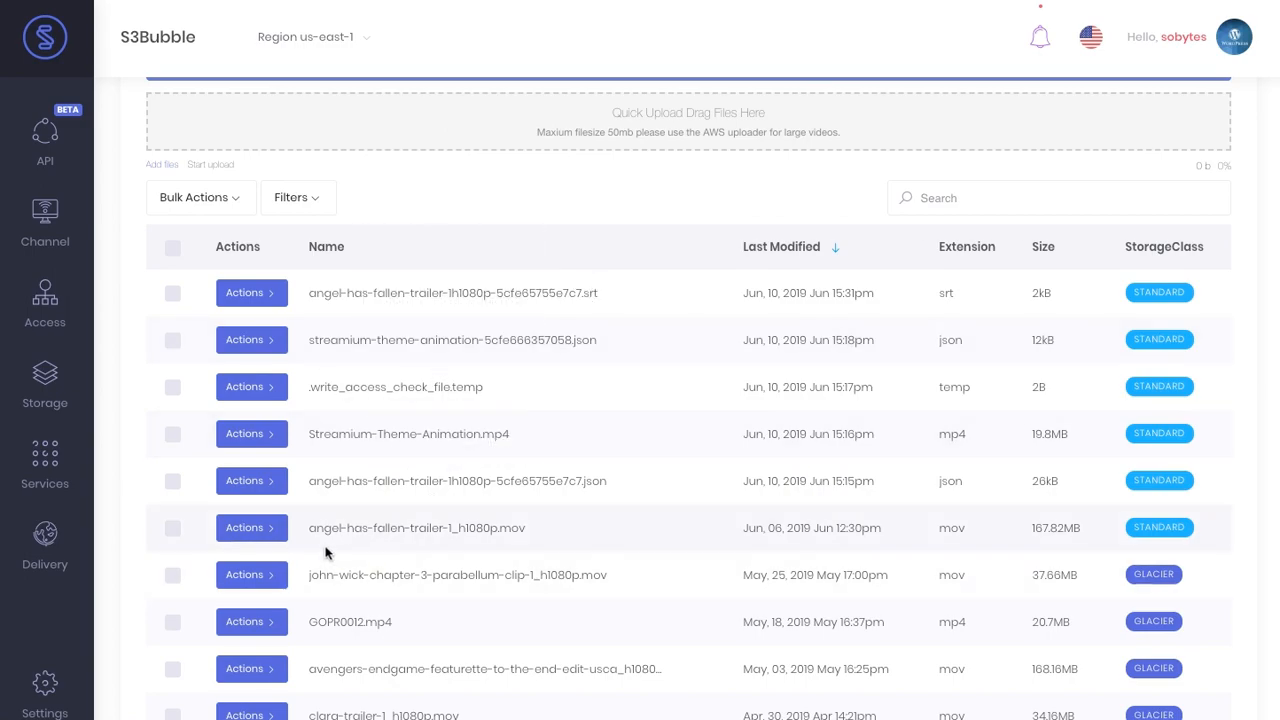
pyautogui.click(266, 534)
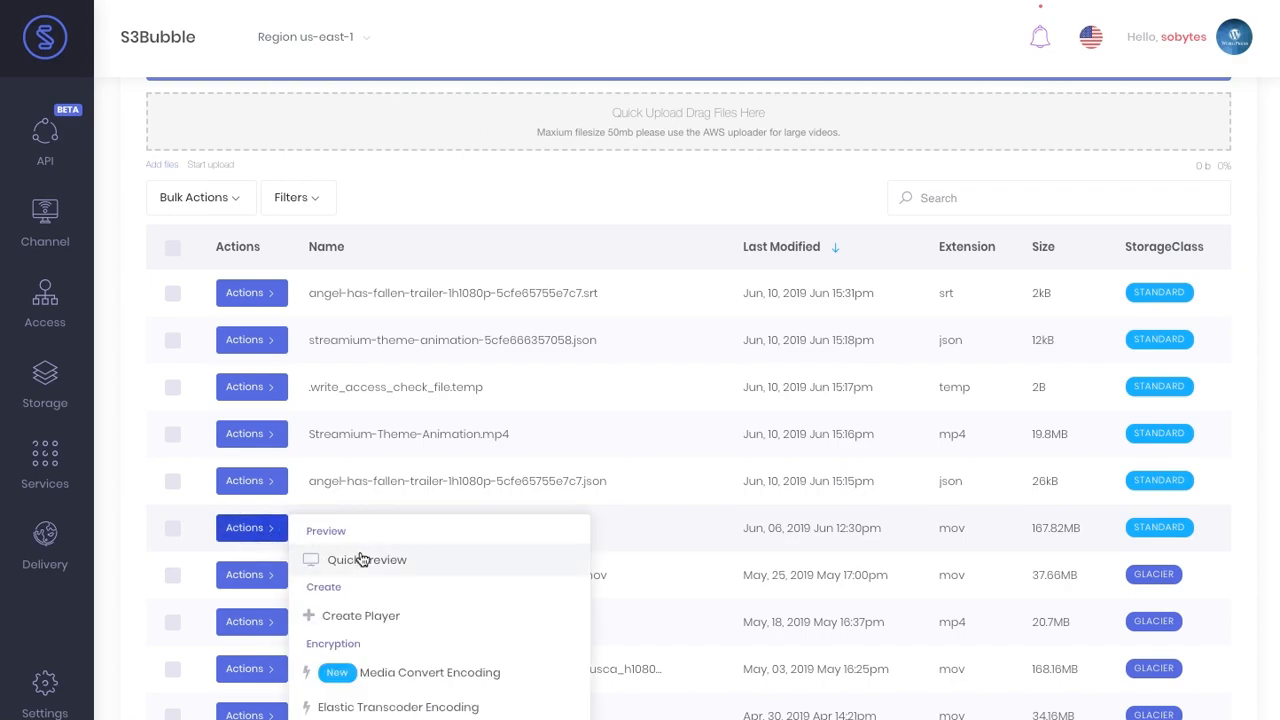
pyautogui.click(405, 674)
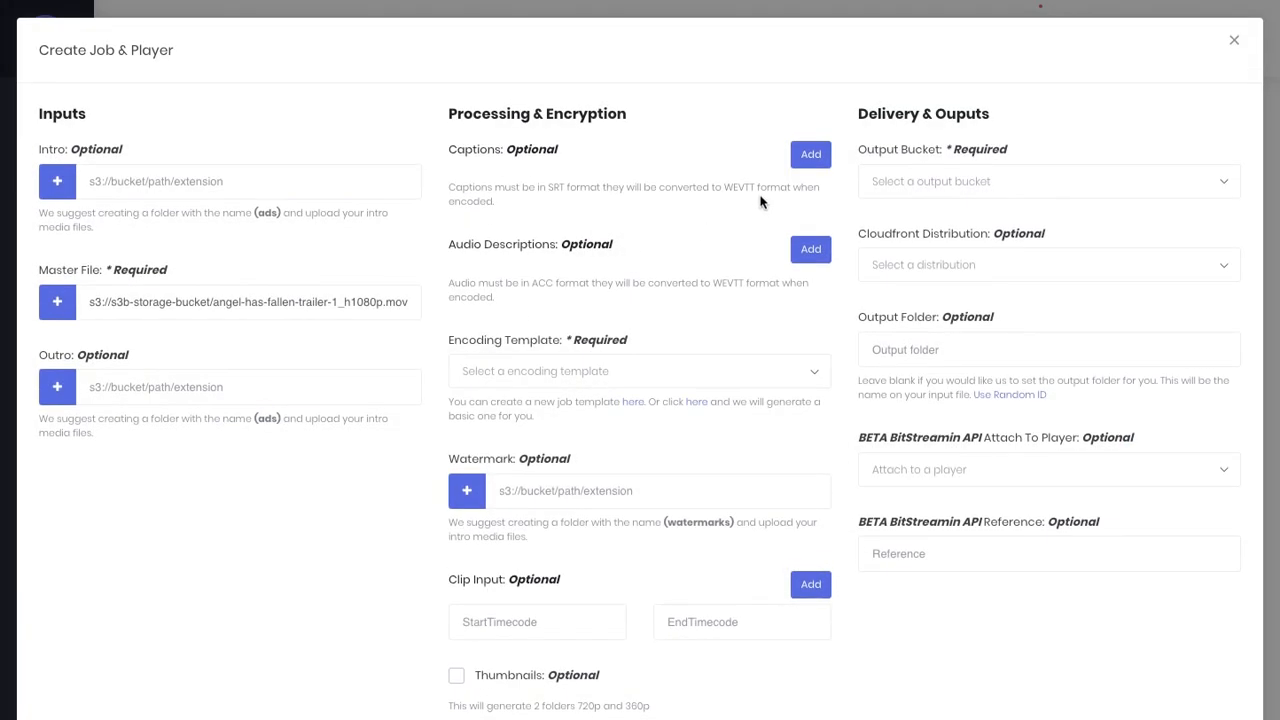
# - Add an ENG caption entry using its caption file from s3b-storage-bucket
pyautogui.click(810, 156)
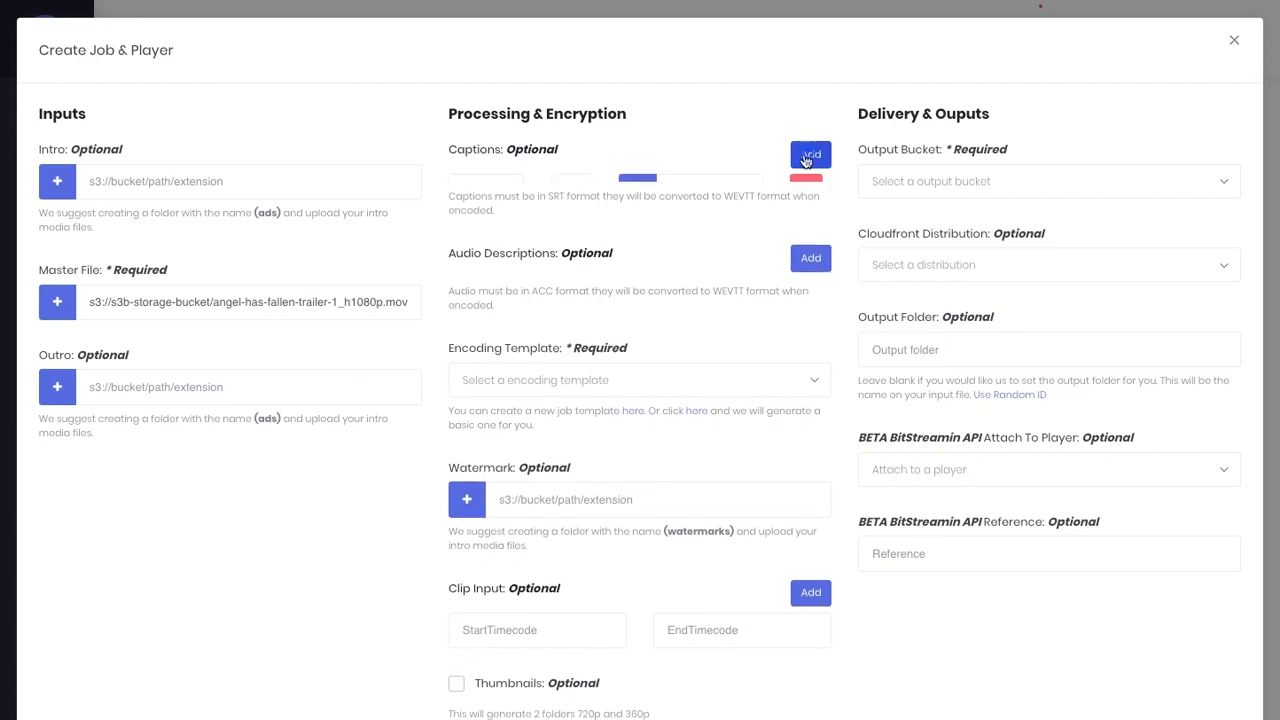
pyautogui.click(482, 191)
pyautogui.write('English')
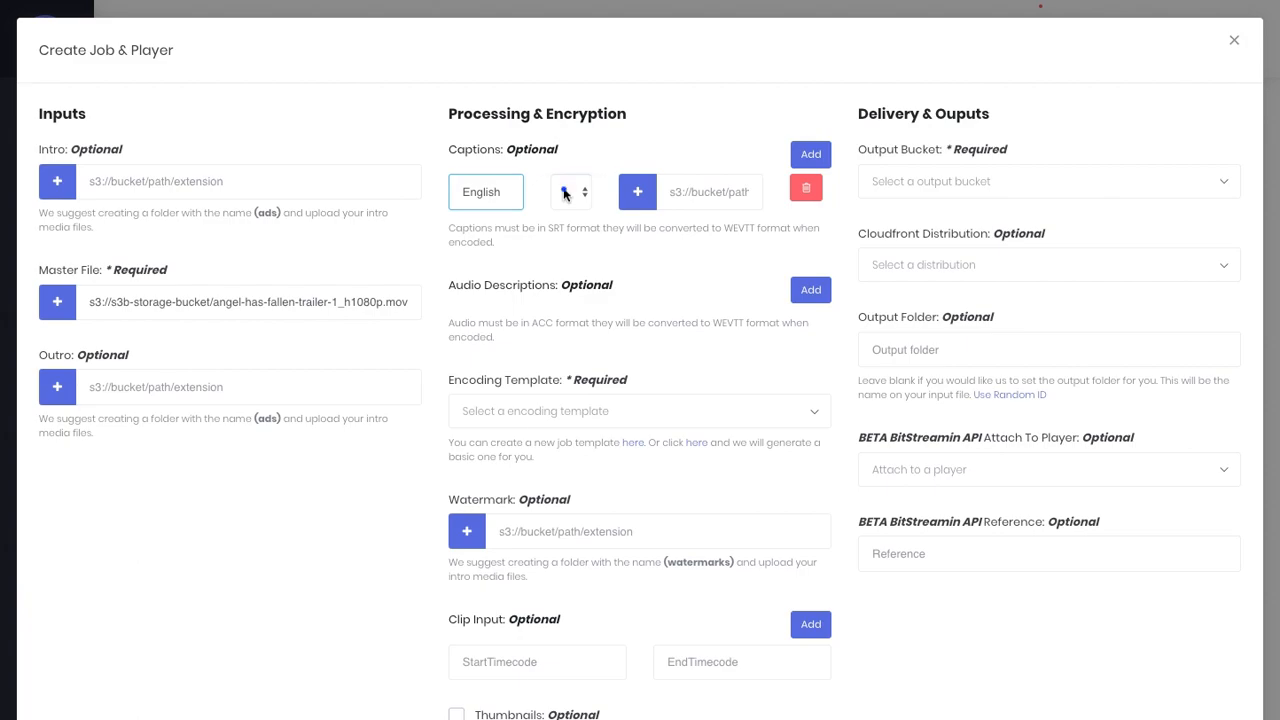
pyautogui.click(565, 194)
pyautogui.click(566, 190)
pyautogui.click(638, 192)
pyautogui.click(617, 147)
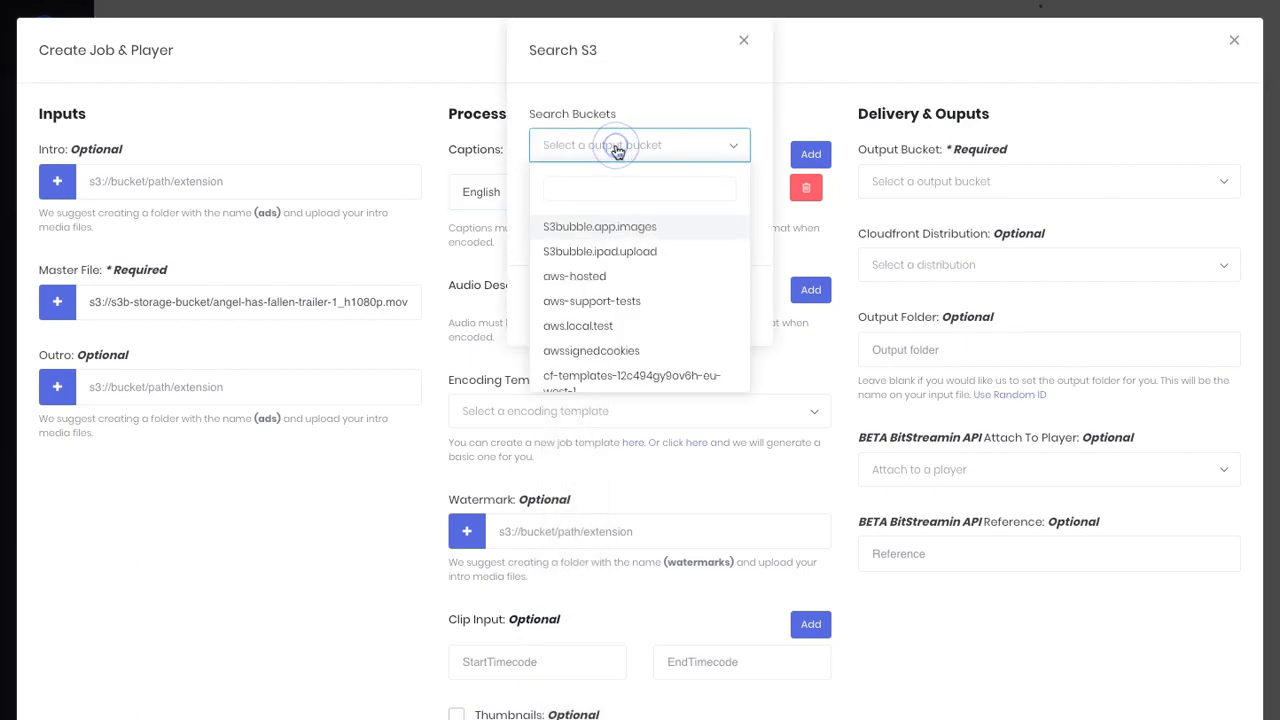
pyautogui.write('stor')
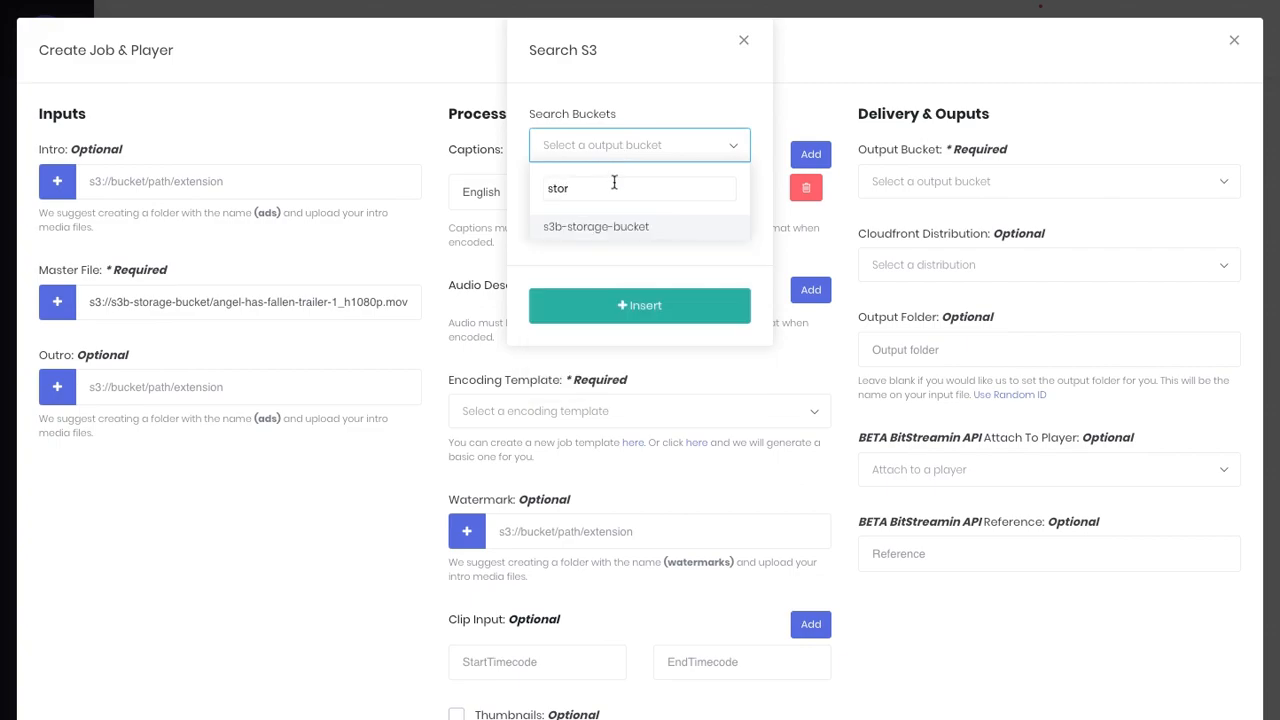
pyautogui.click(616, 228)
pyautogui.click(614, 214)
pyautogui.write('ang')
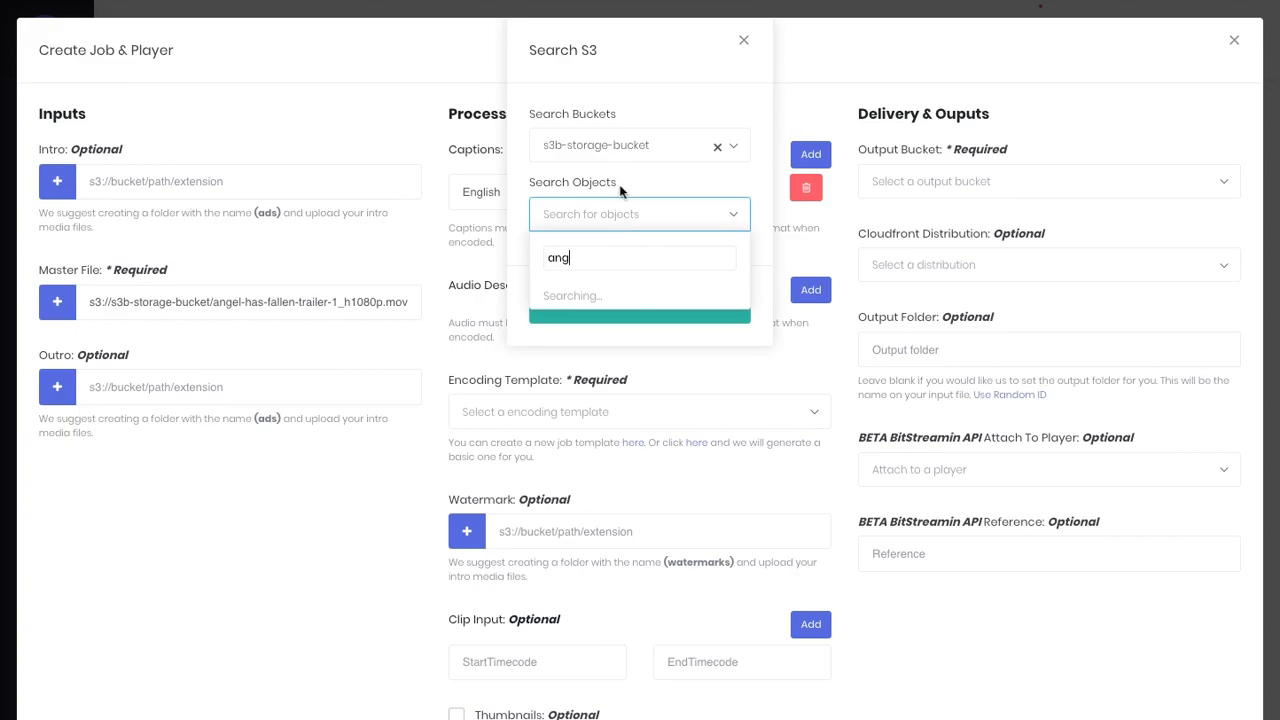
pyautogui.click(598, 310)
pyautogui.click(628, 304)
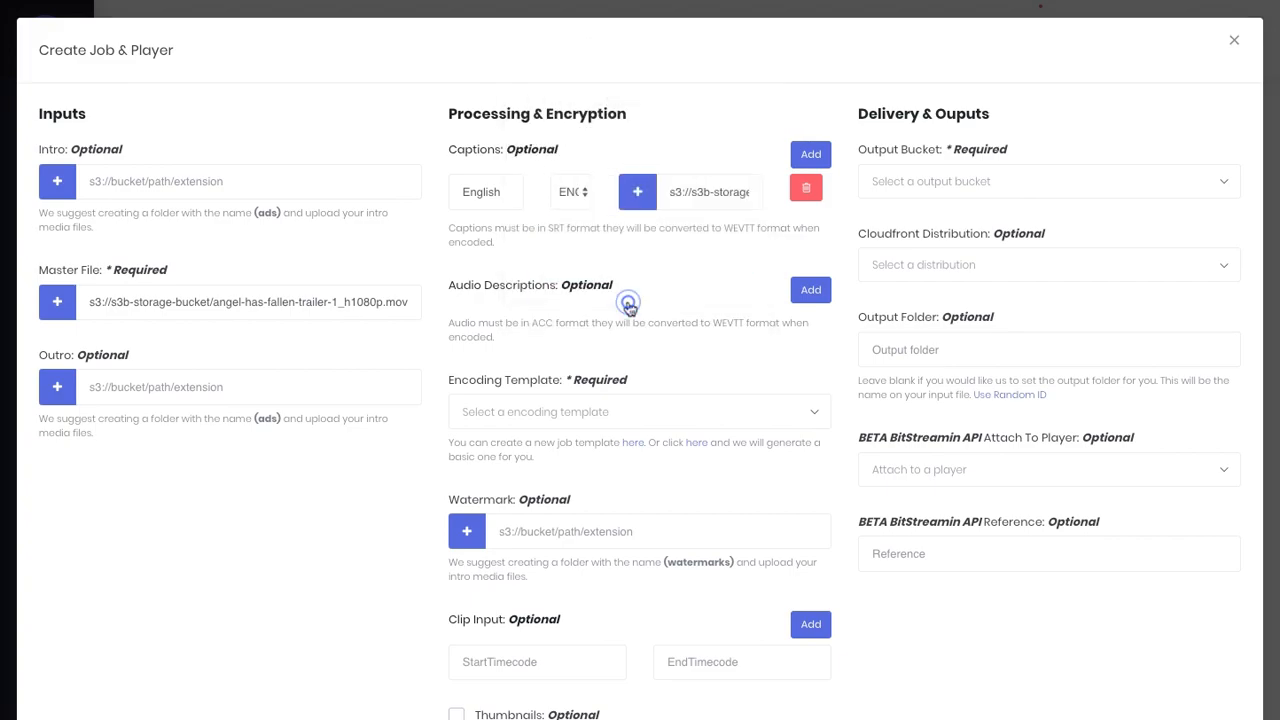
# - Add an ENG audio description entry using sample3.aac from the s3bubble-tests bucket
pyautogui.click(811, 292)
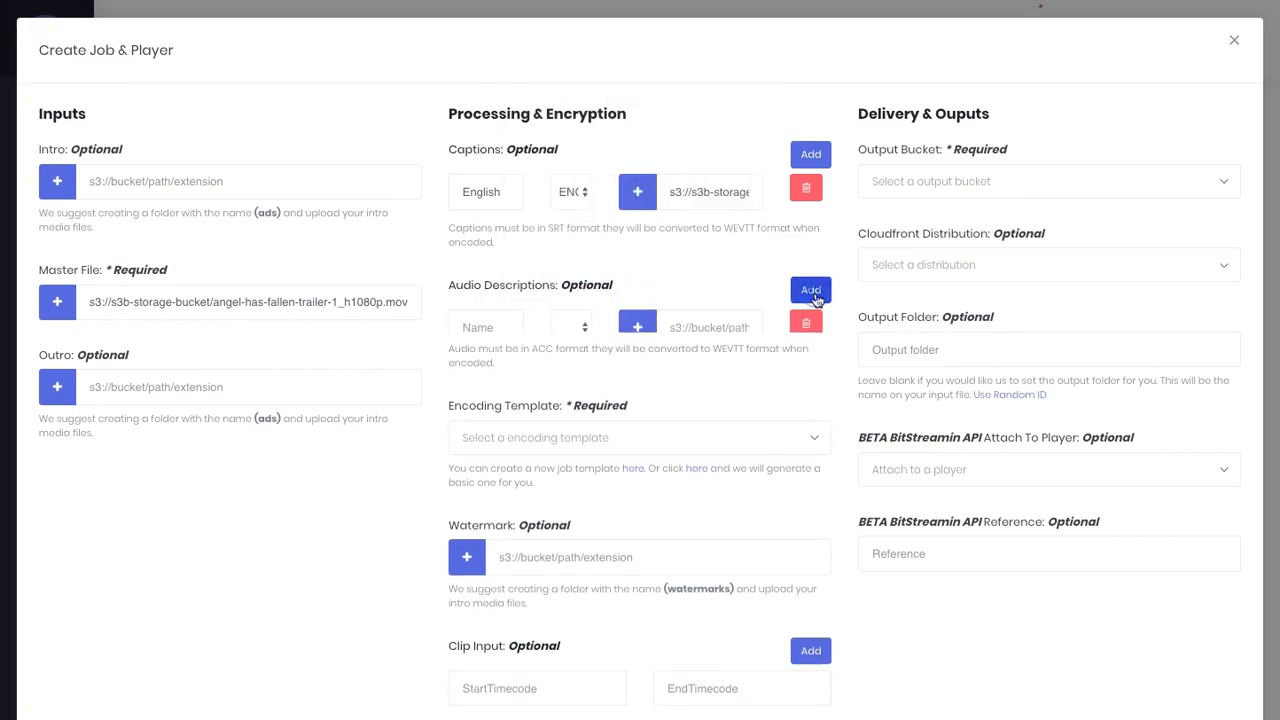
pyautogui.click(491, 326)
pyautogui.write('English')
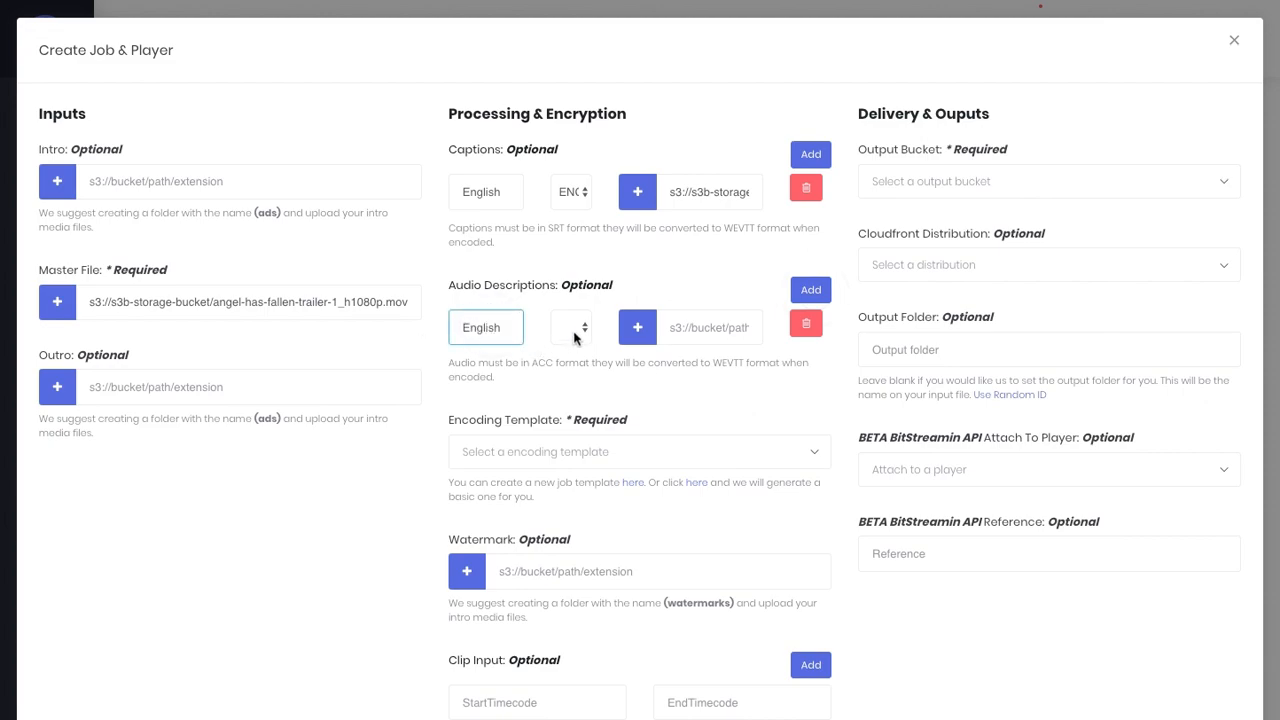
pyautogui.click(576, 338)
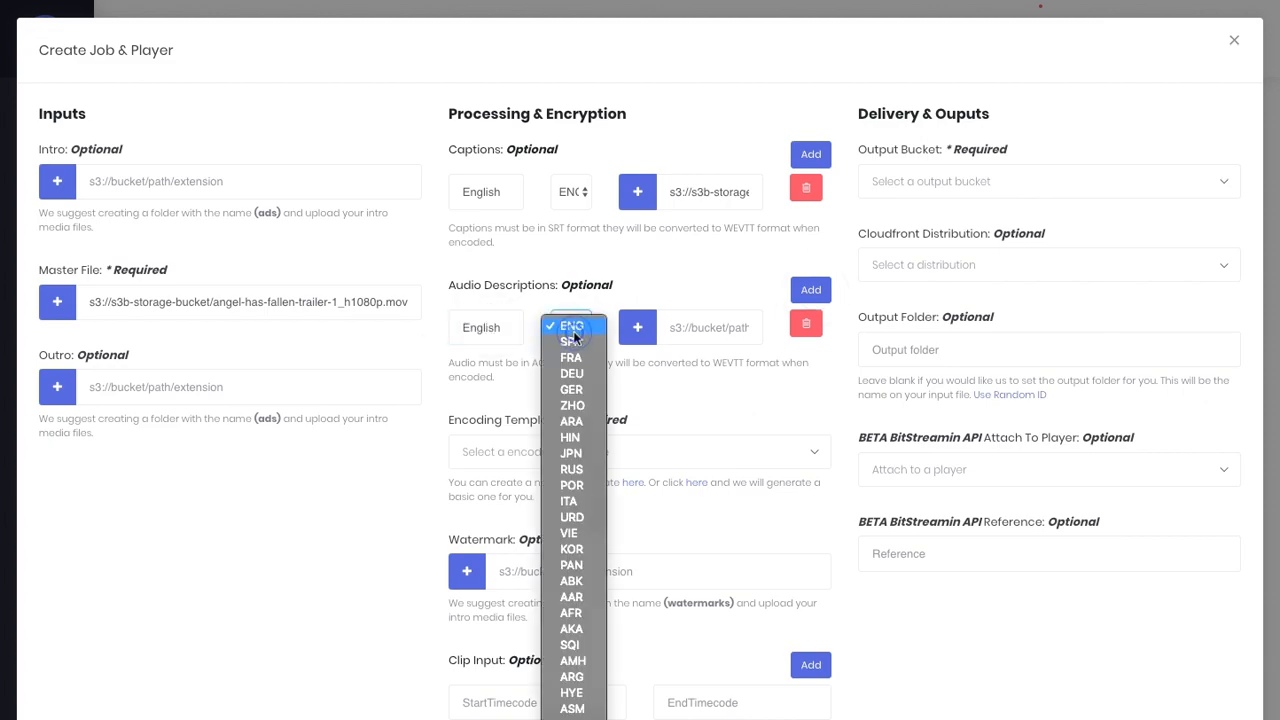
pyautogui.click(570, 328)
pyautogui.click(641, 333)
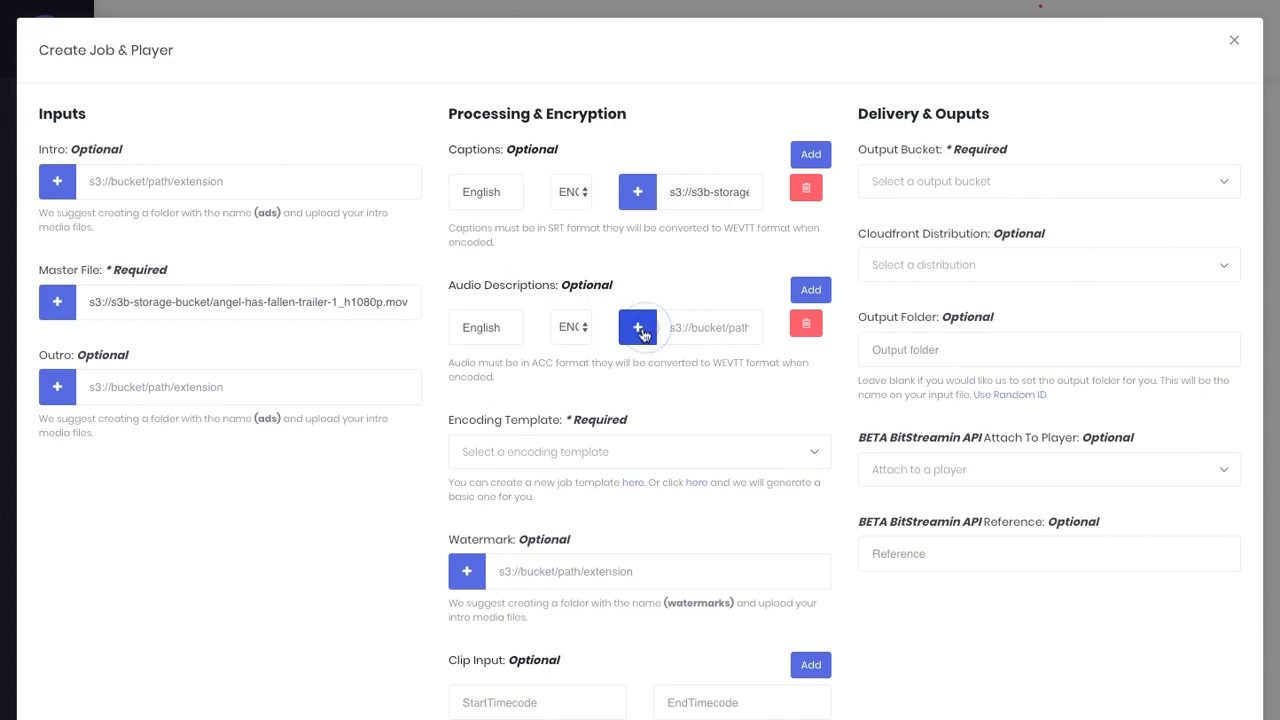
pyautogui.click(634, 152)
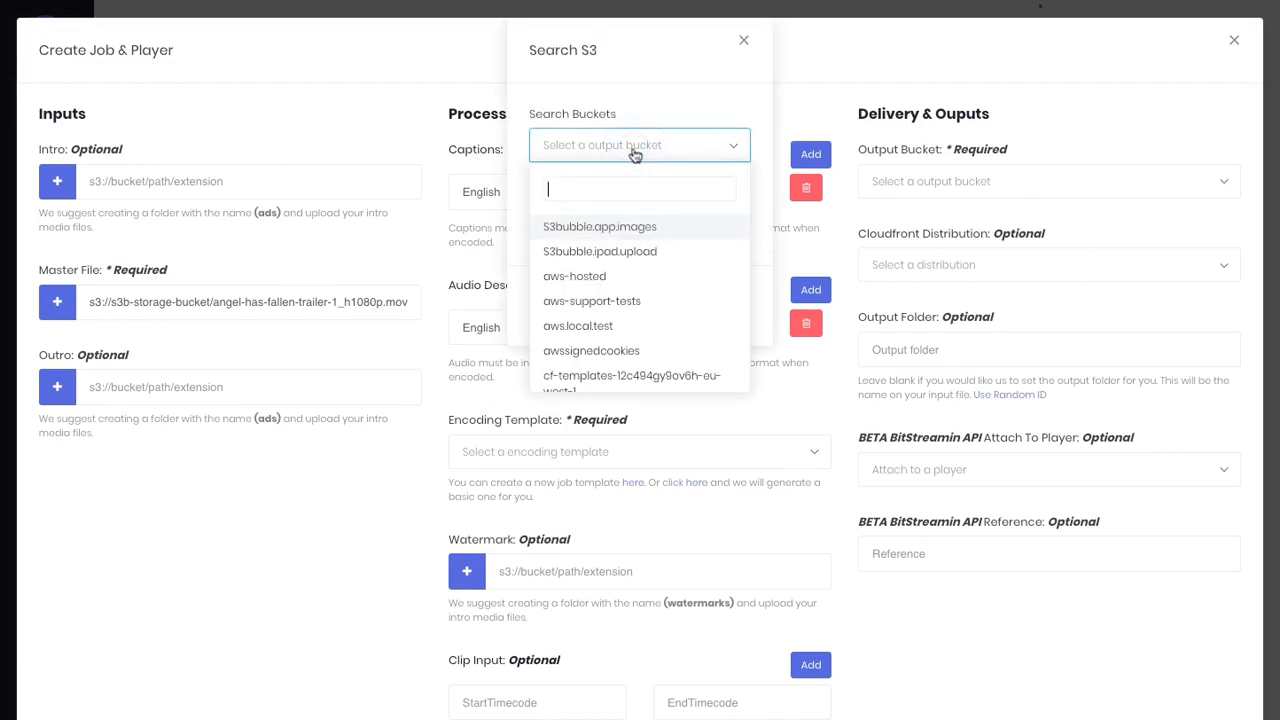
pyautogui.write('test')
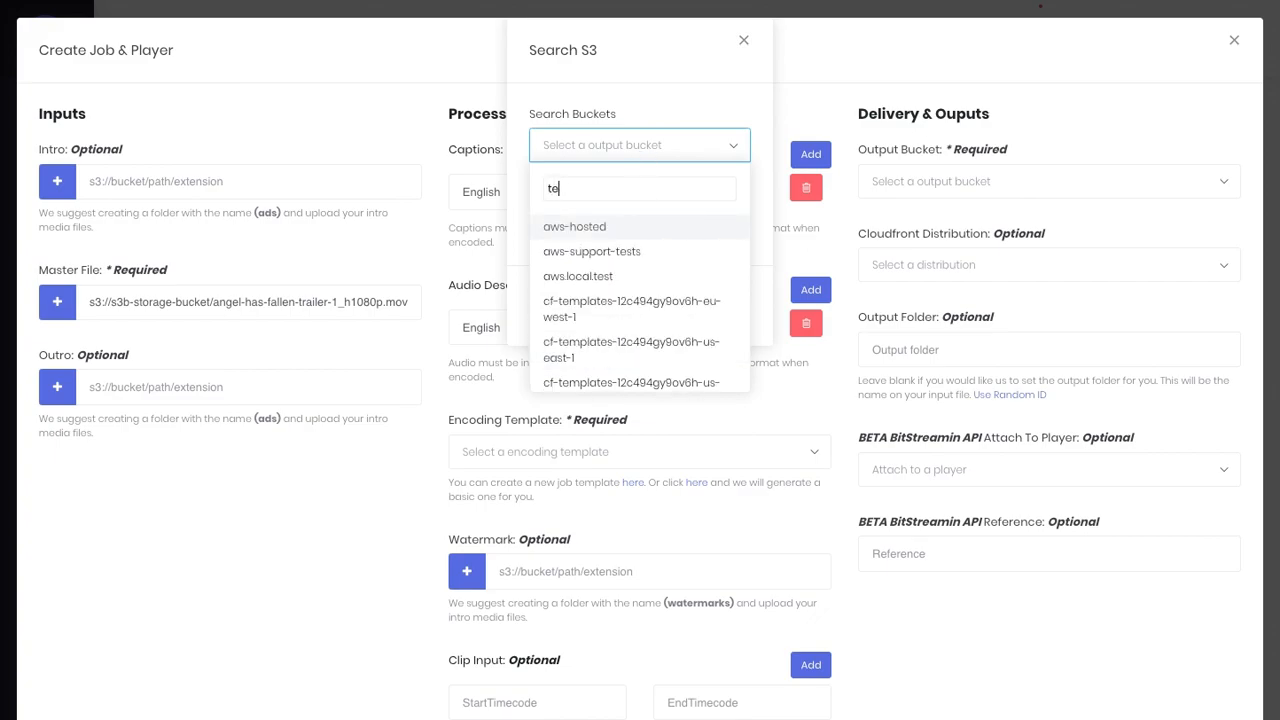
pyautogui.click(586, 301)
pyautogui.click(657, 213)
pyautogui.write('sam')
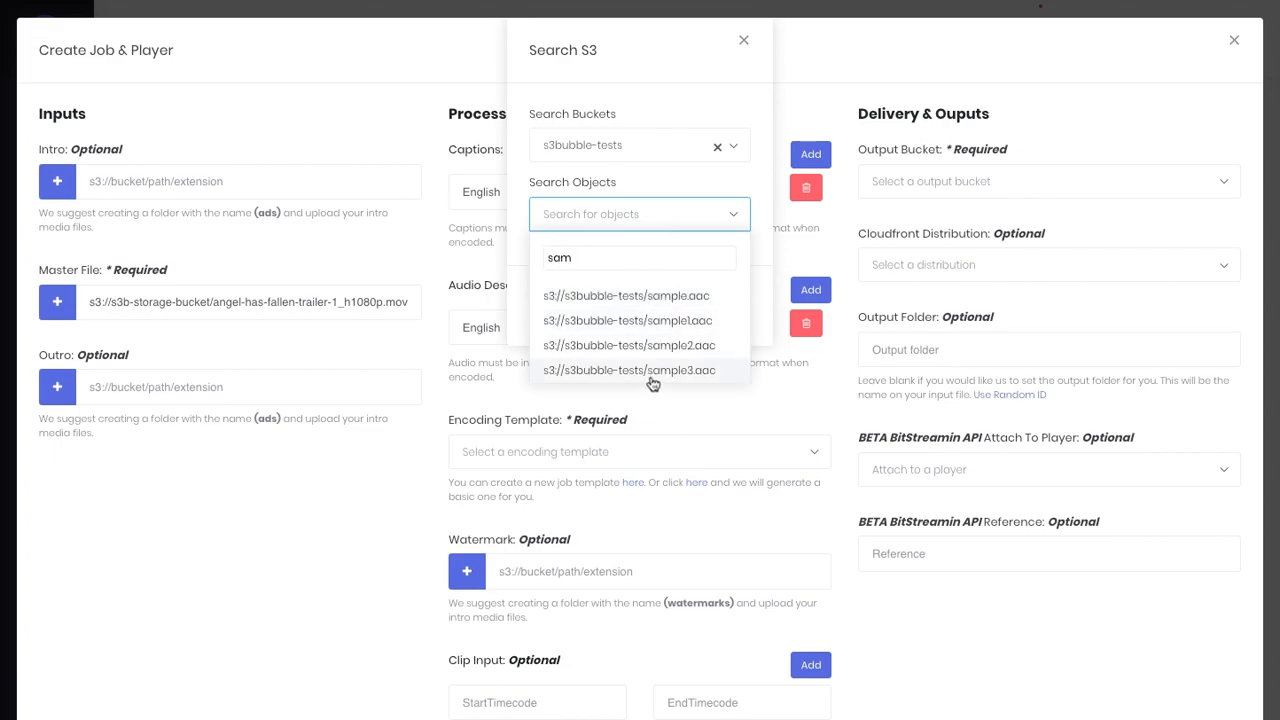
pyautogui.click(651, 370)
pyautogui.click(649, 306)
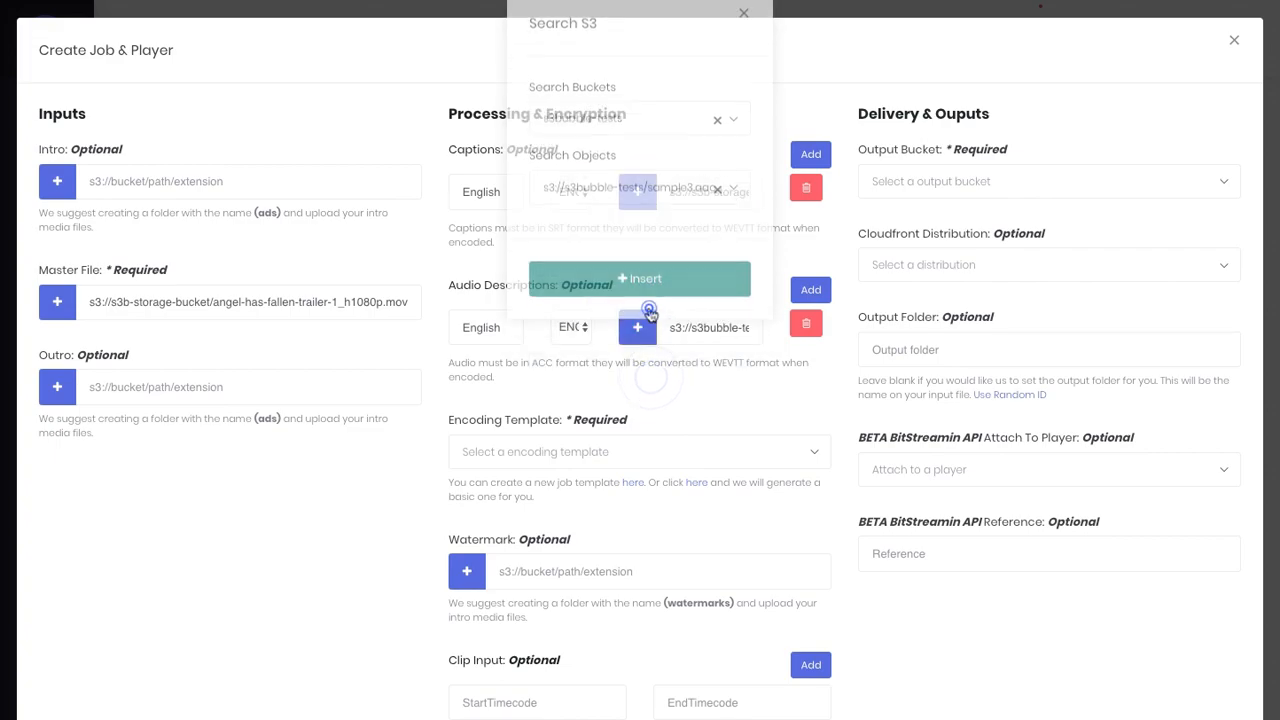
# - Output to s3b-delivery-bucket via the cloudfront.net distribution with a random folder name
pyautogui.click(1012, 178)
pyautogui.write('deli')
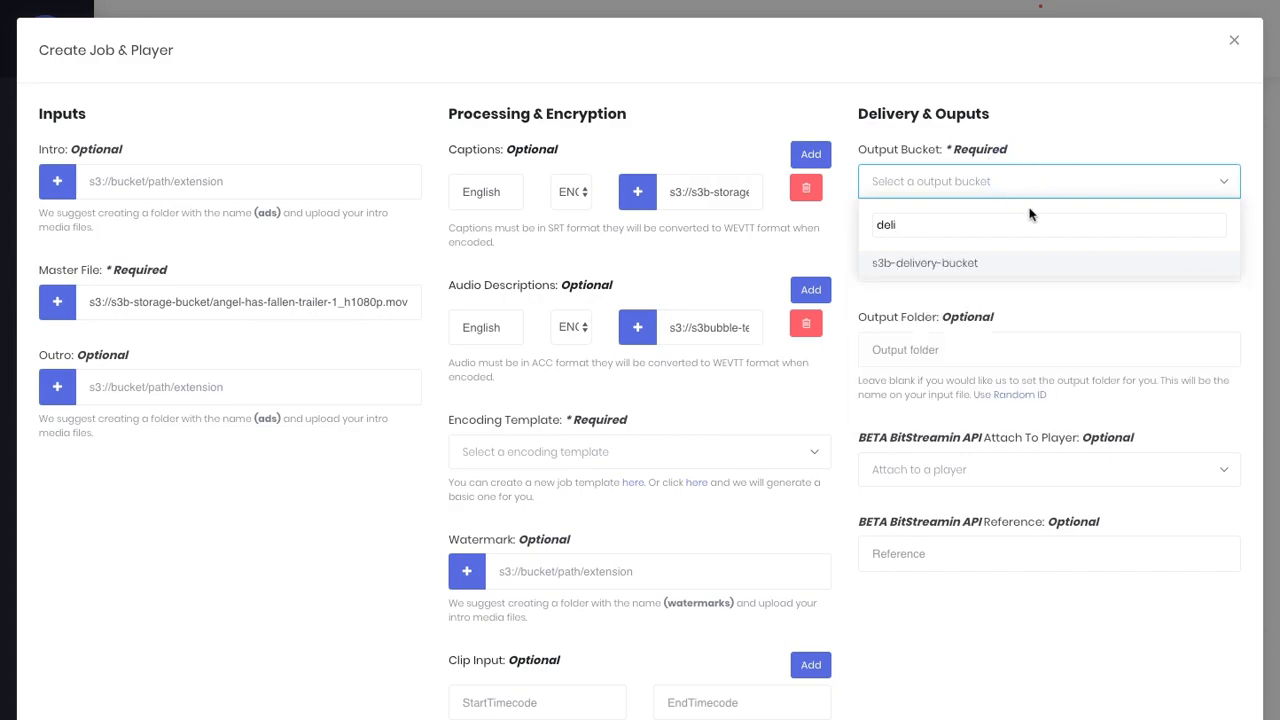
pyautogui.click(984, 262)
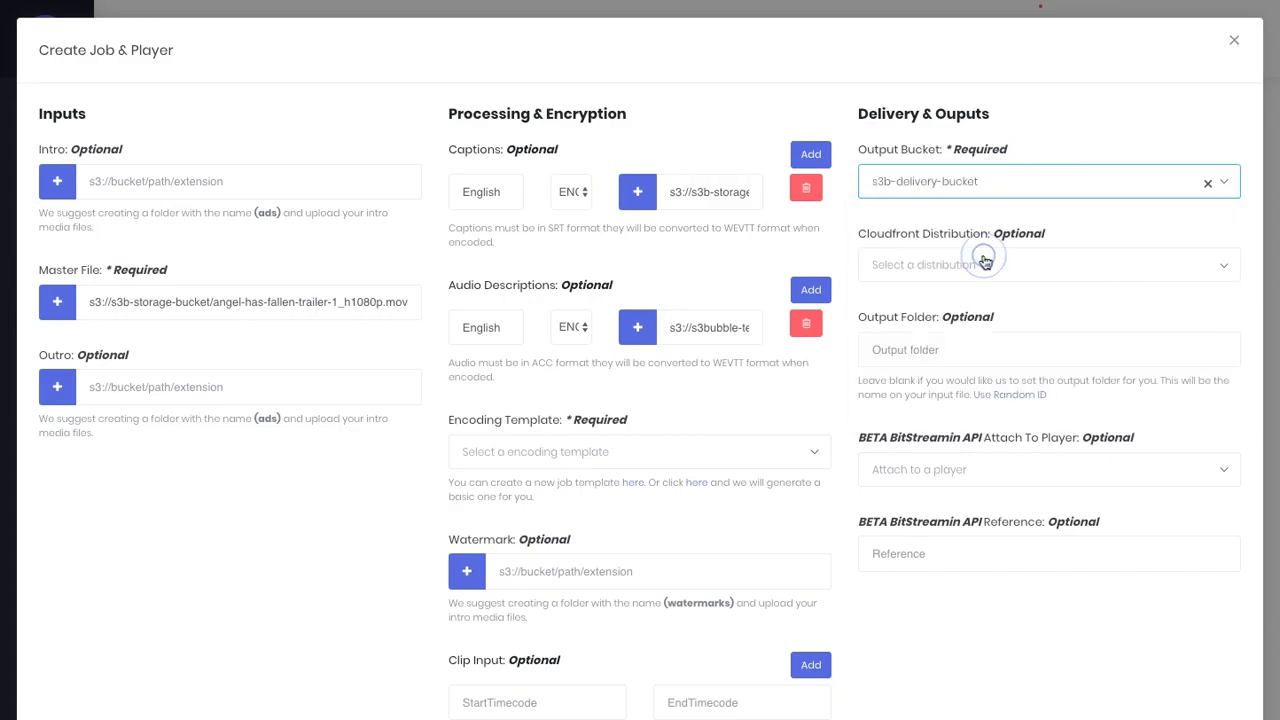
pyautogui.click(985, 262)
pyautogui.click(1000, 346)
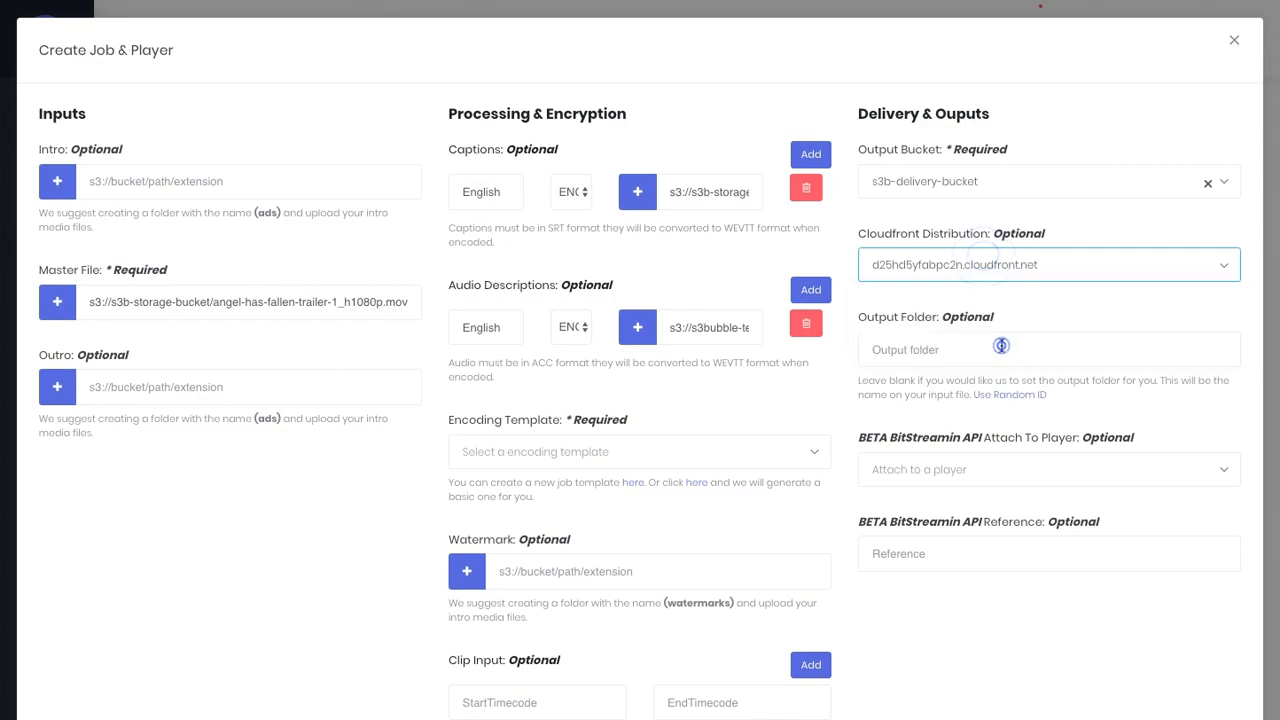
pyautogui.click(995, 400)
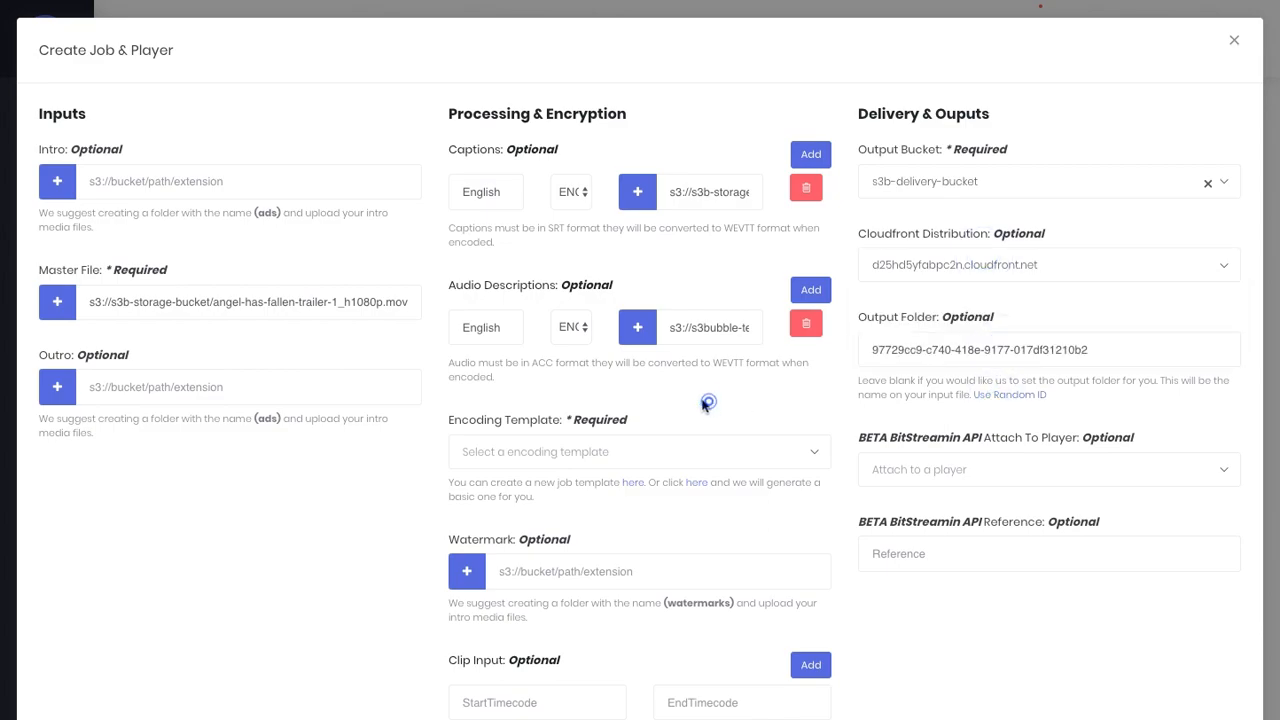
# - Choose the HLS recommended encoding template
pyautogui.scroll(-3, 700, 395)
pyautogui.click(655, 302)
pyautogui.scroll(-3, 694, 420)
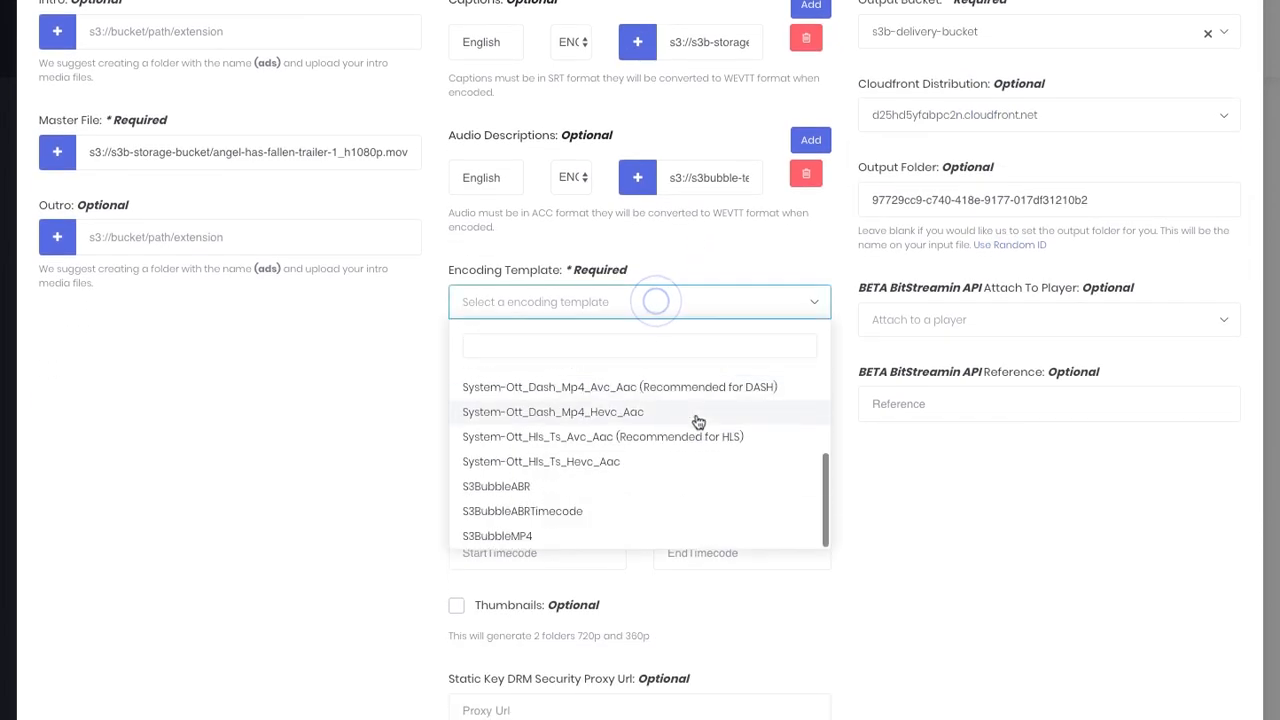
pyautogui.click(688, 433)
pyautogui.scroll(1, 840, 440)
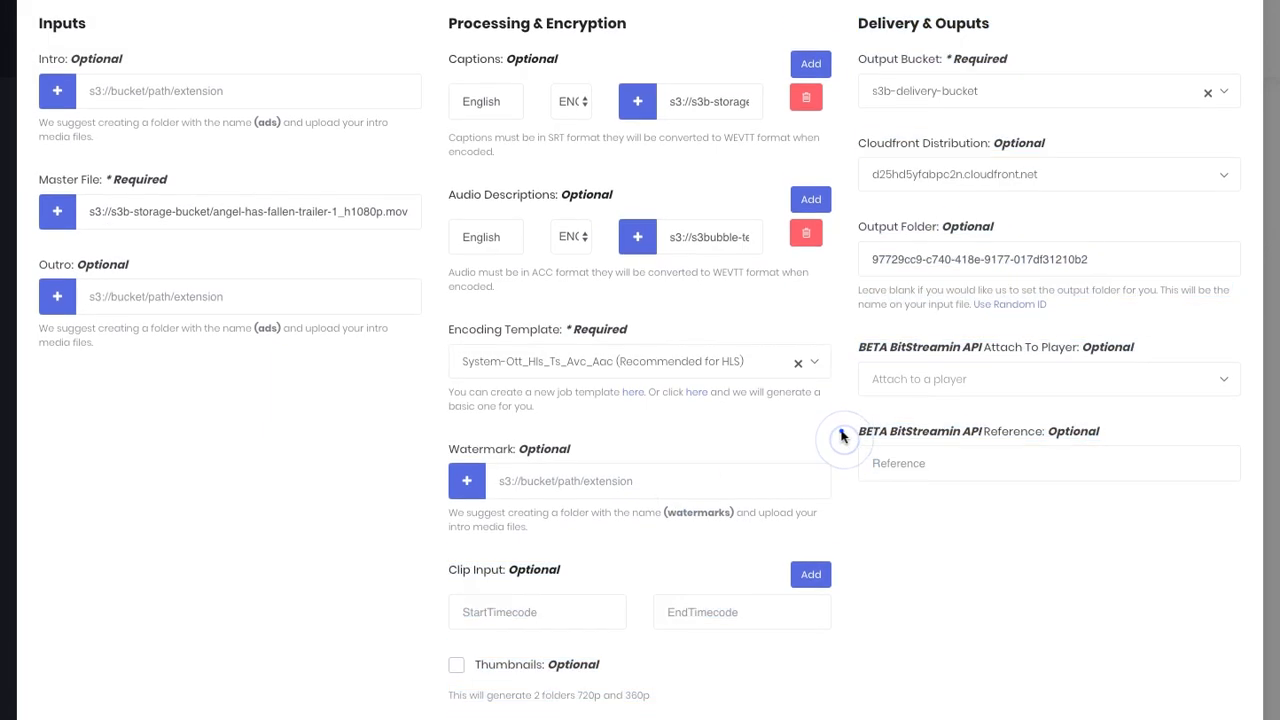
# - Attach the John Wick Trailer player and set the job reference to roku
pyautogui.click(957, 394)
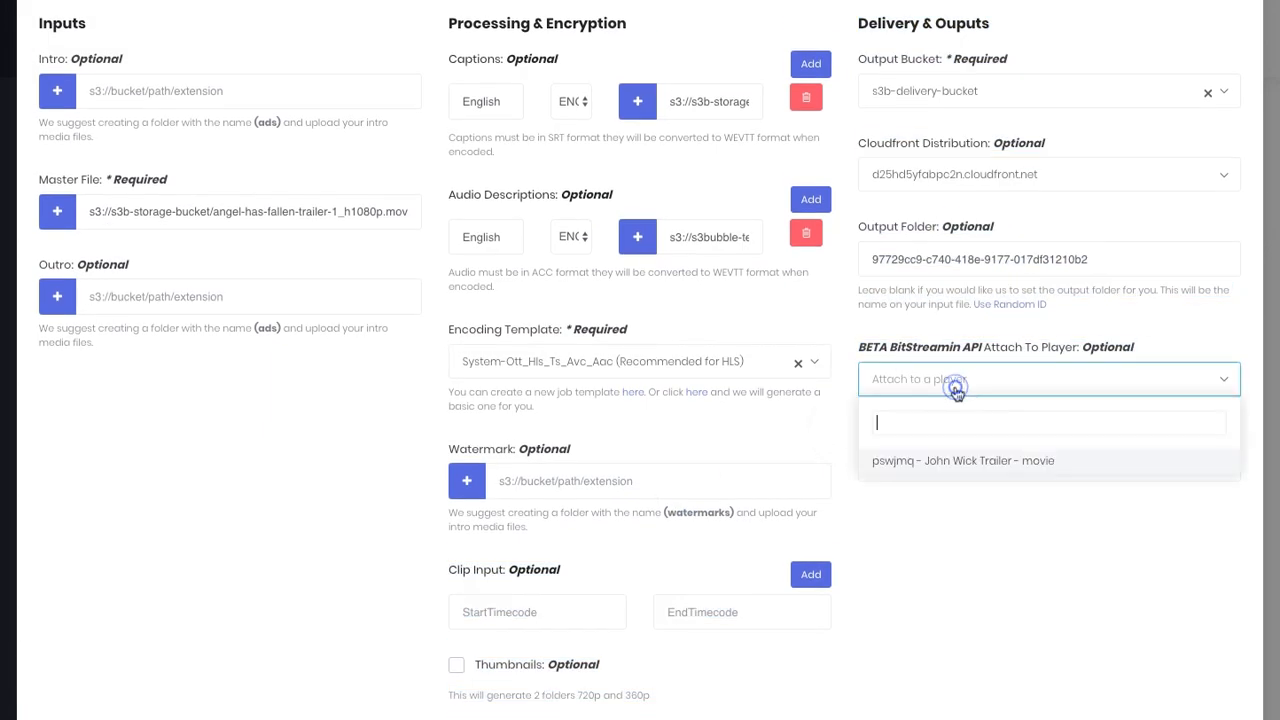
pyautogui.click(918, 461)
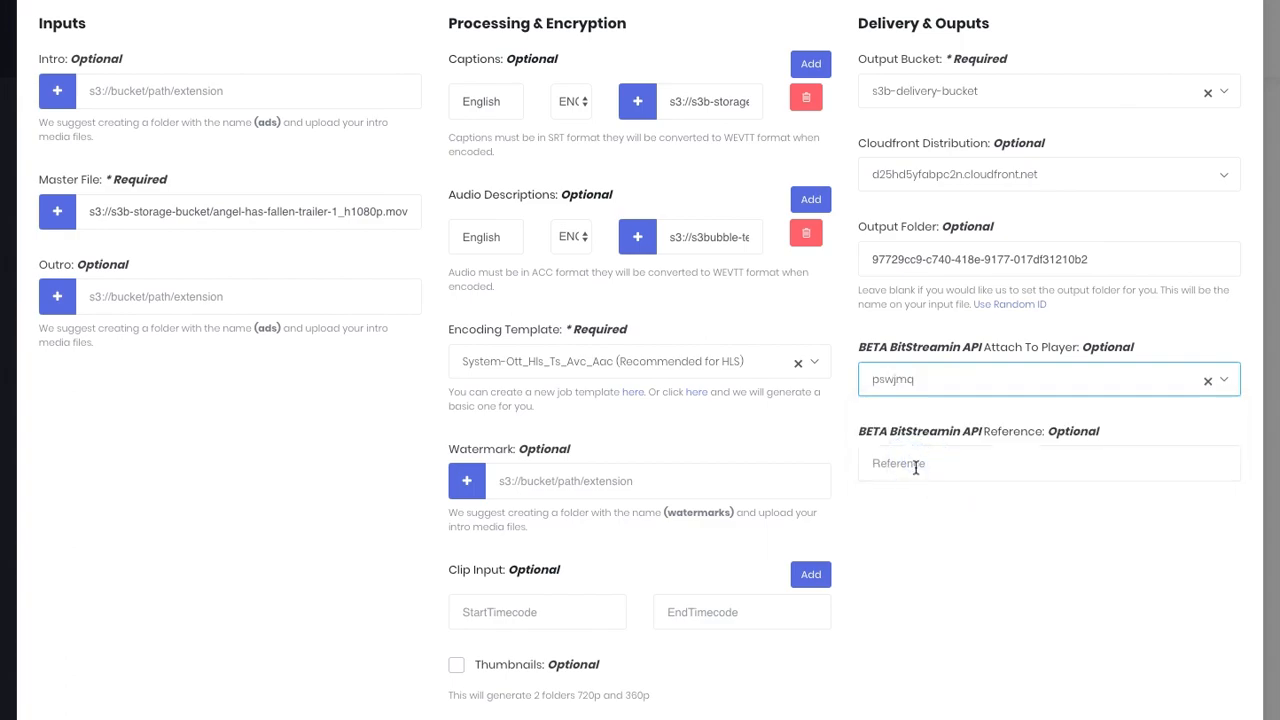
pyautogui.click(913, 466)
pyautogui.write('roku')
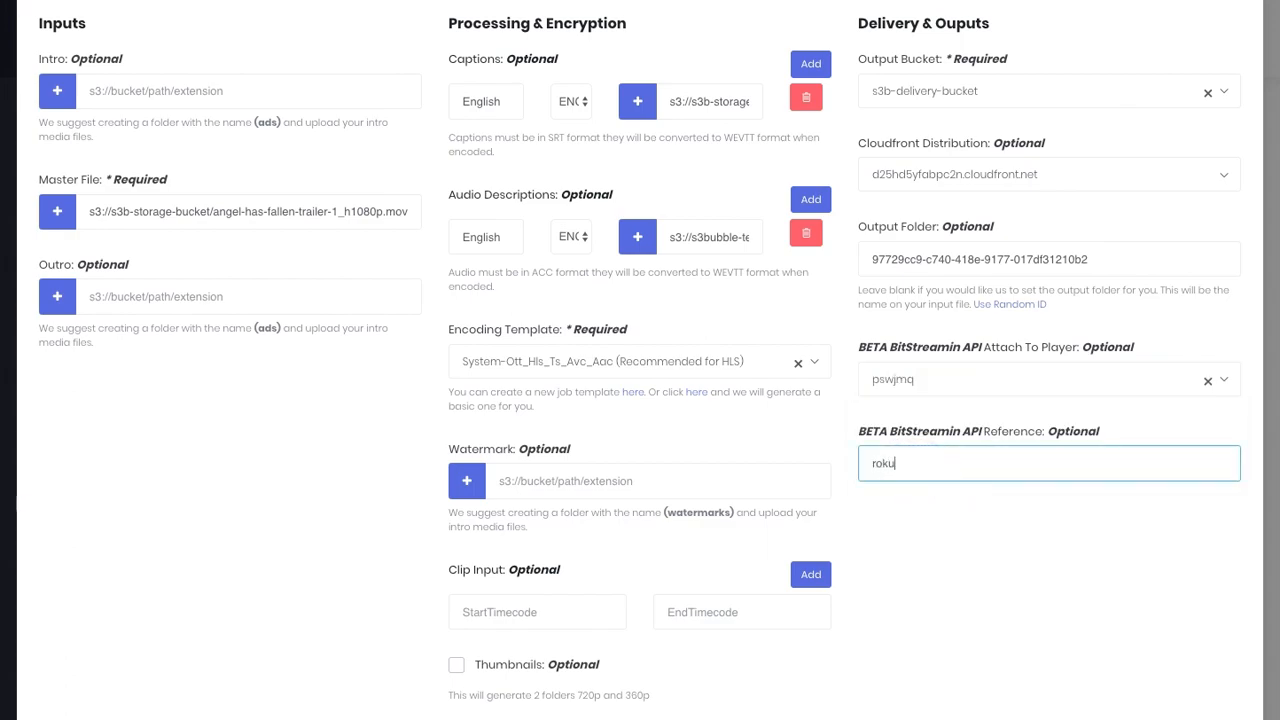
pyautogui.click(931, 531)
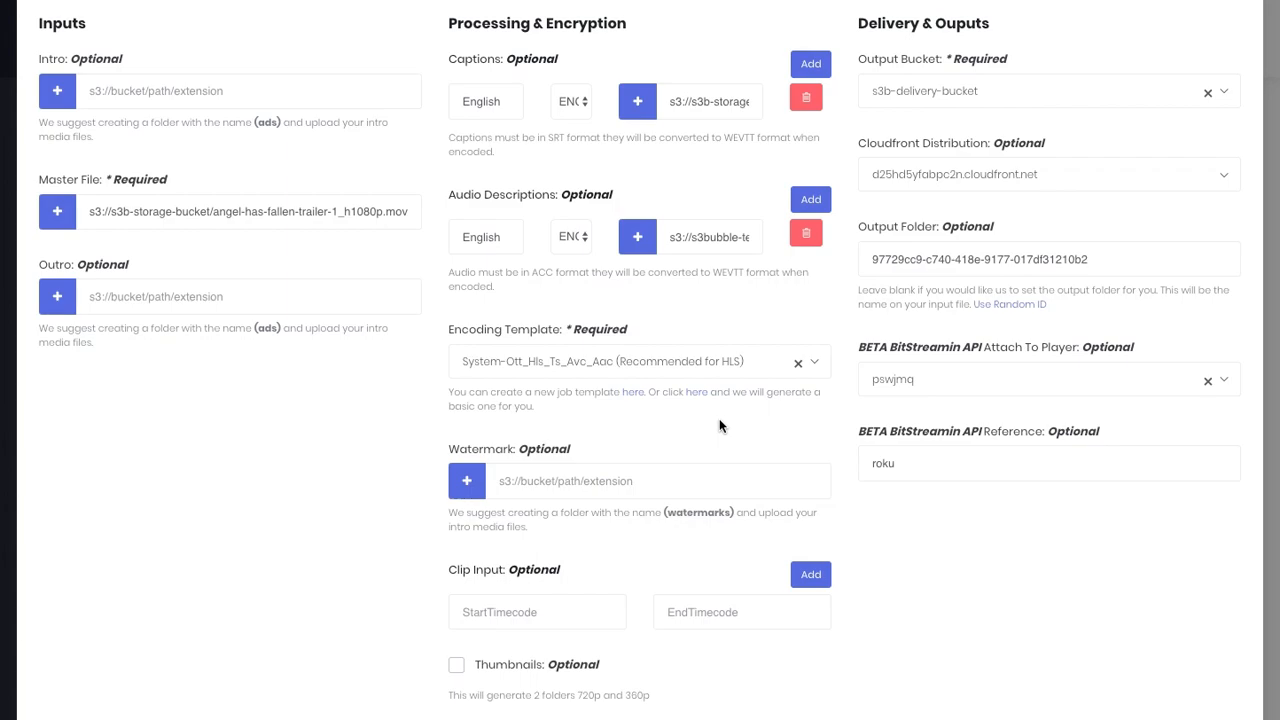
pyautogui.scroll(-2, 734, 418)
# - Create the encoding job, then check the feed's new HLS video entry
pyautogui.click(1150, 700)
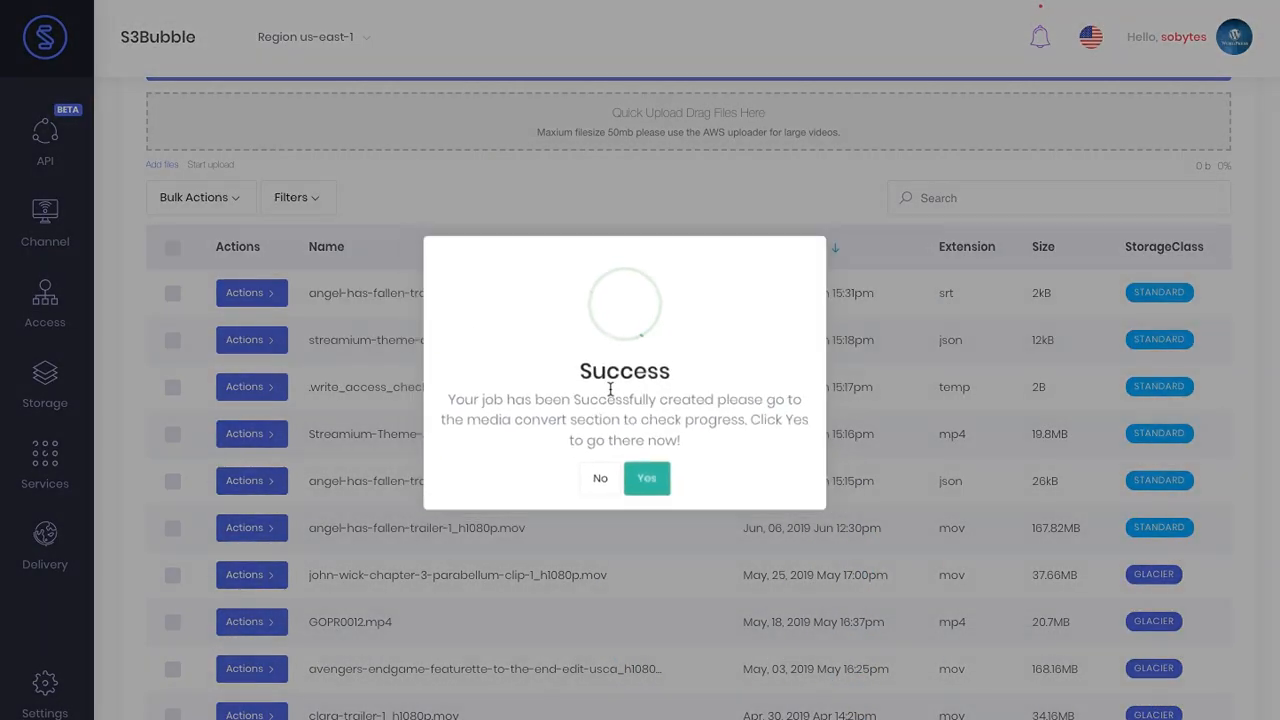
pyautogui.click(649, 480)
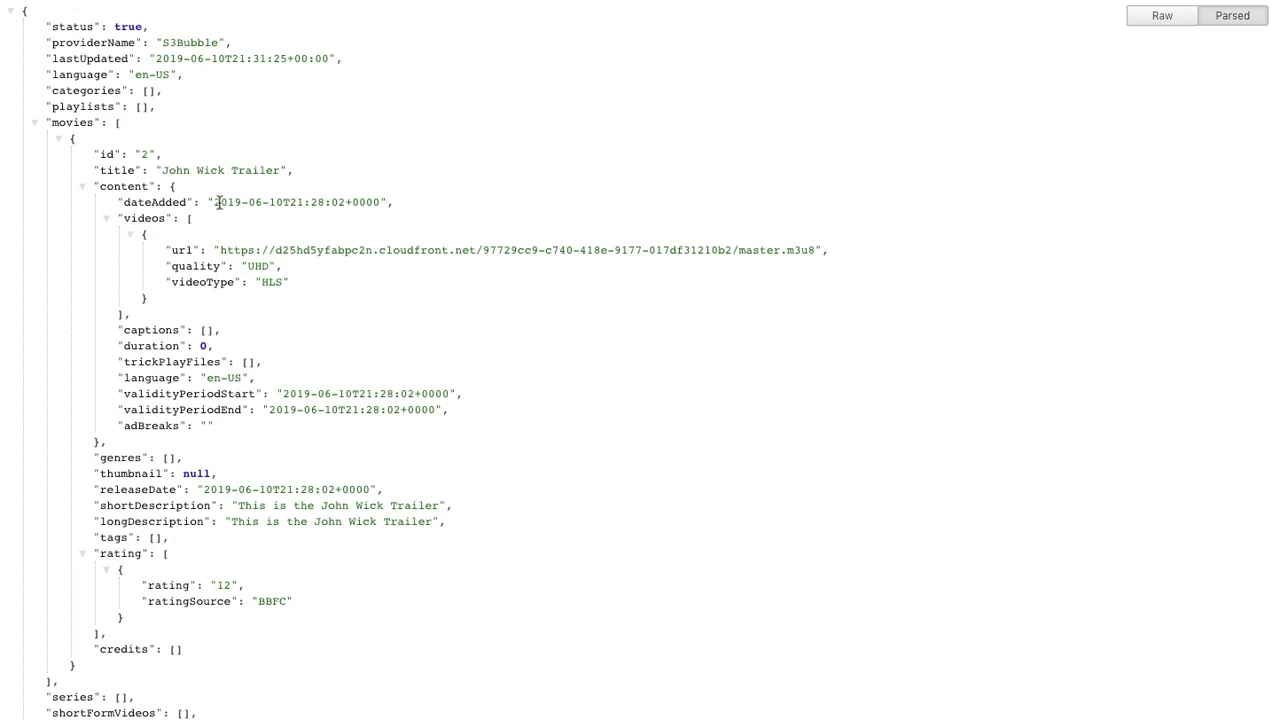
pyautogui.moveTo(165, 250); pyautogui.dragTo(298, 288)
pyautogui.click(298, 288)
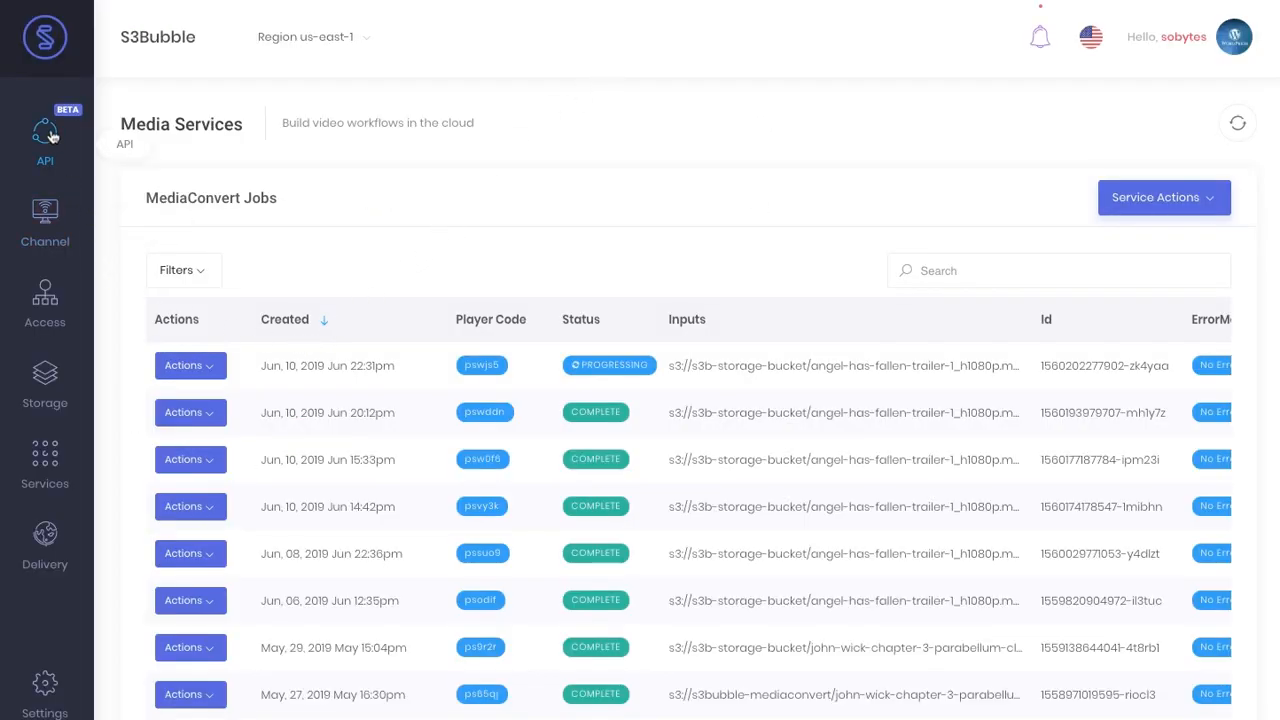
# - Open the John Wick Trailer API player's Associated Genres panel
pyautogui.moveTo(45, 130)
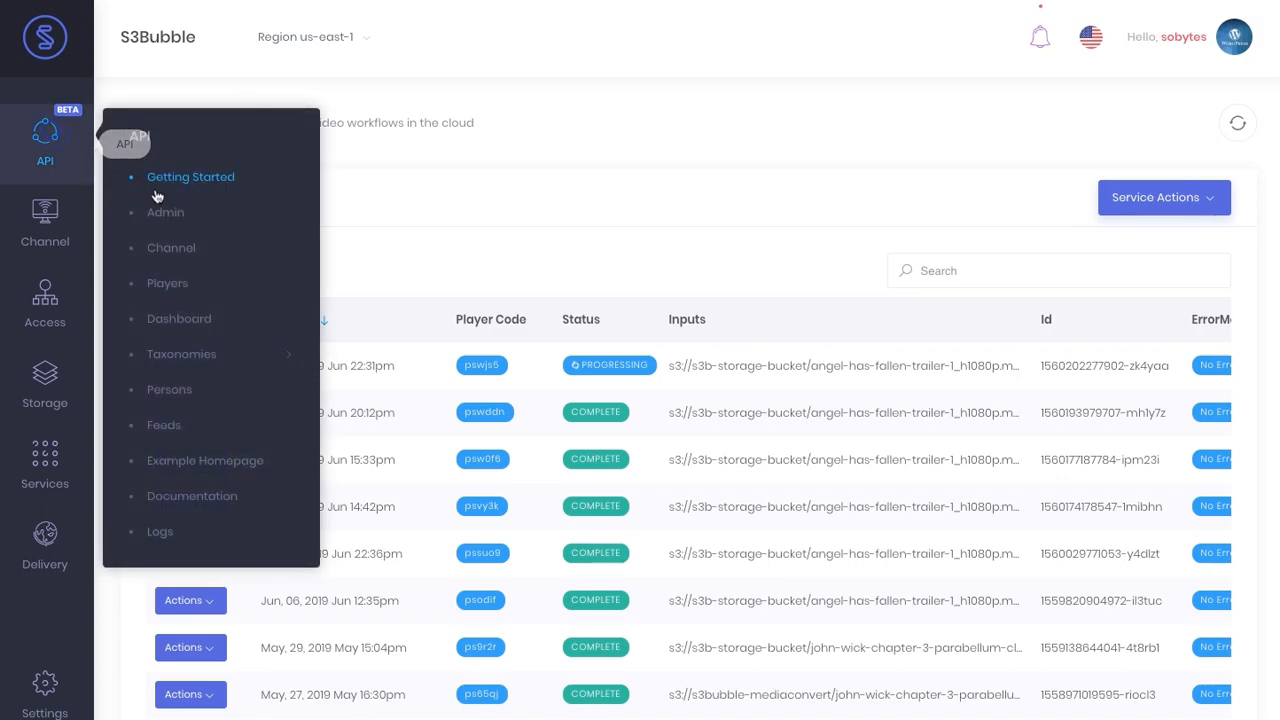
pyautogui.click(191, 286)
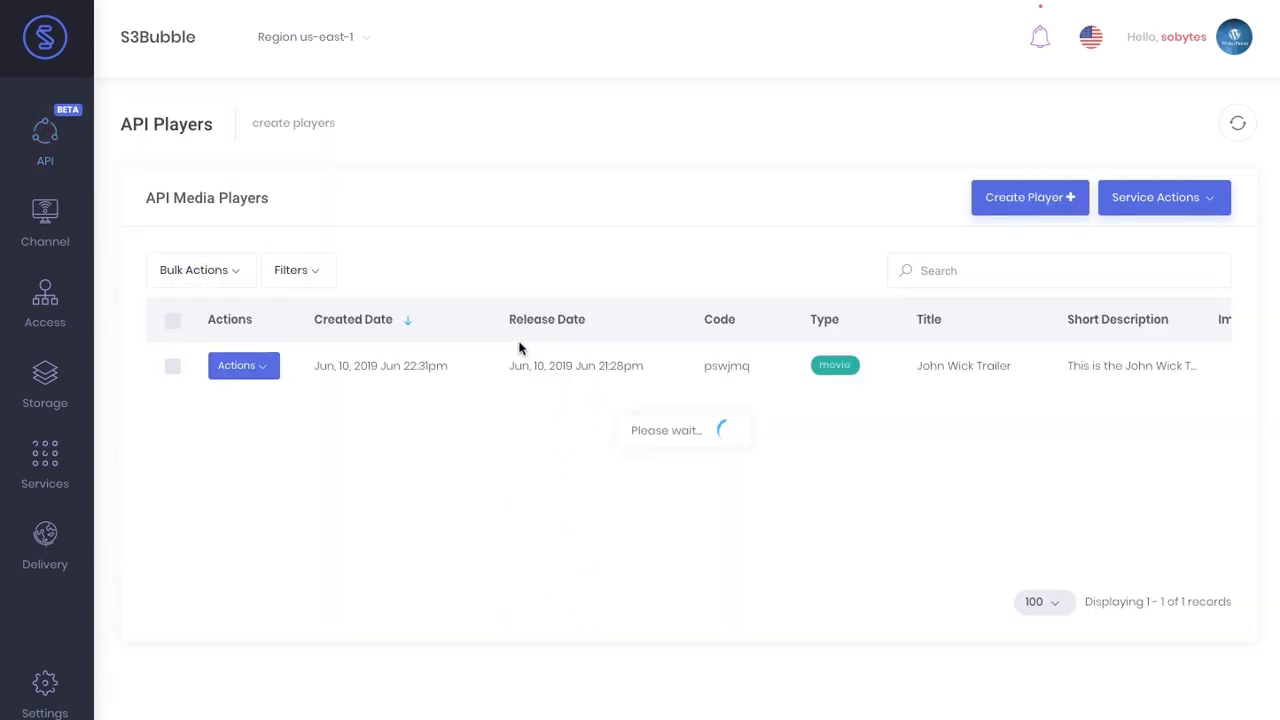
pyautogui.click(266, 366)
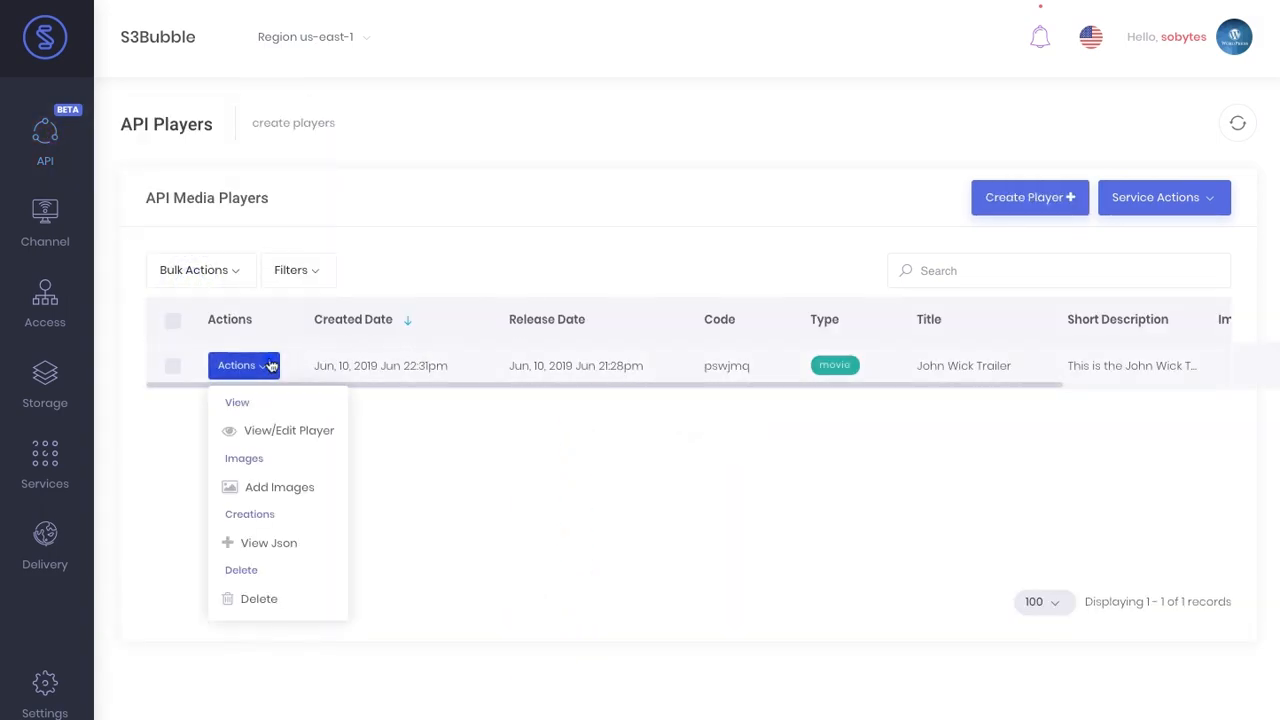
pyautogui.click(303, 432)
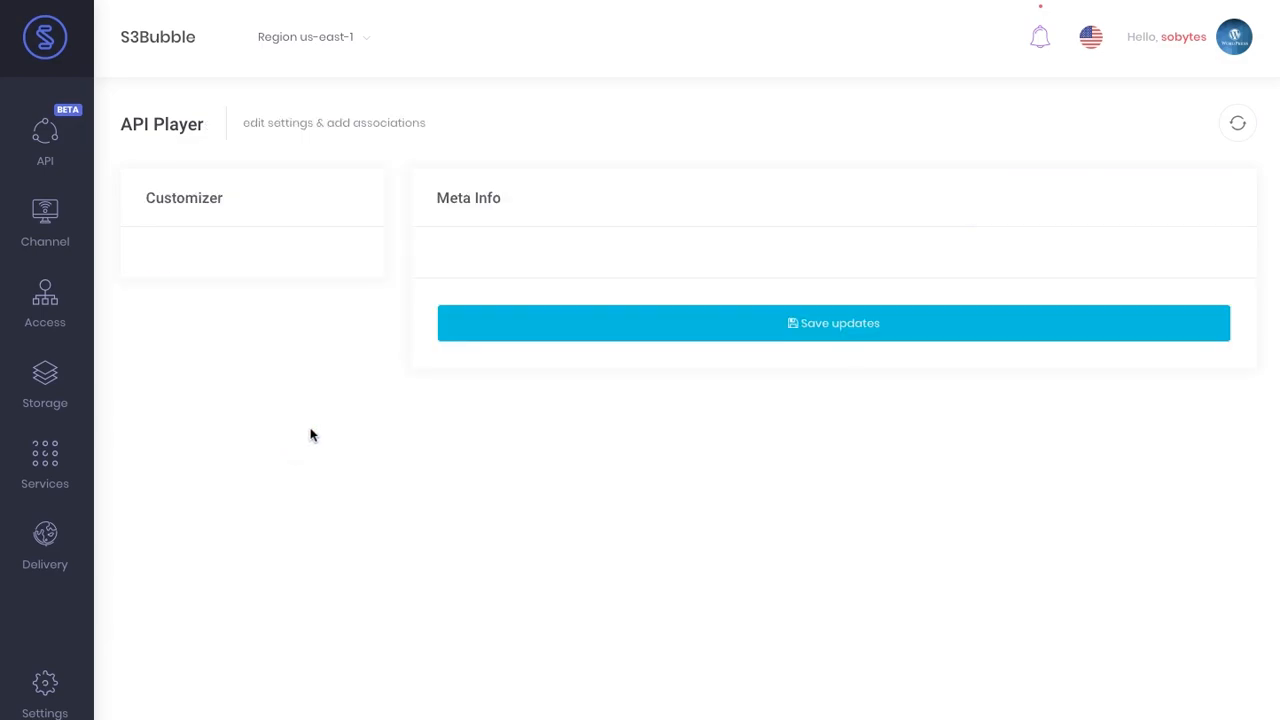
pyautogui.scroll(-2, 314, 429)
pyautogui.click(289, 442)
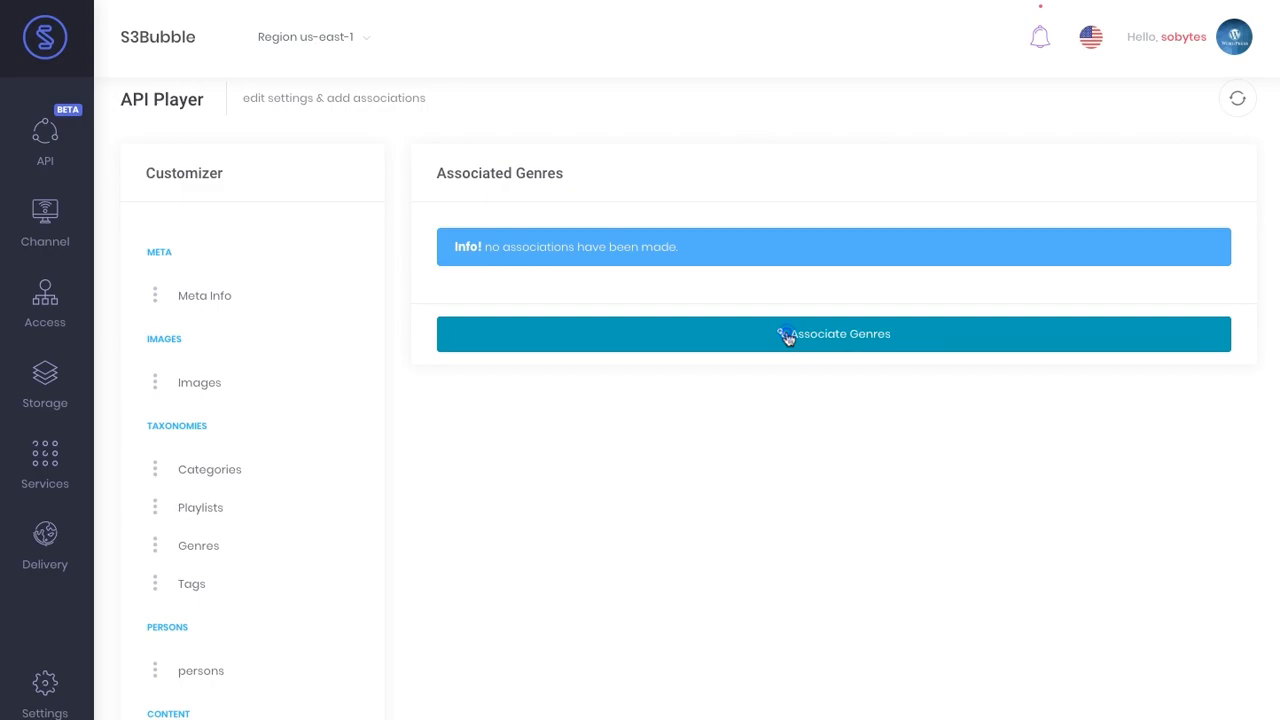
# - Associate the action and comedy genres with the player
pyautogui.click(786, 334)
pyautogui.click(643, 162)
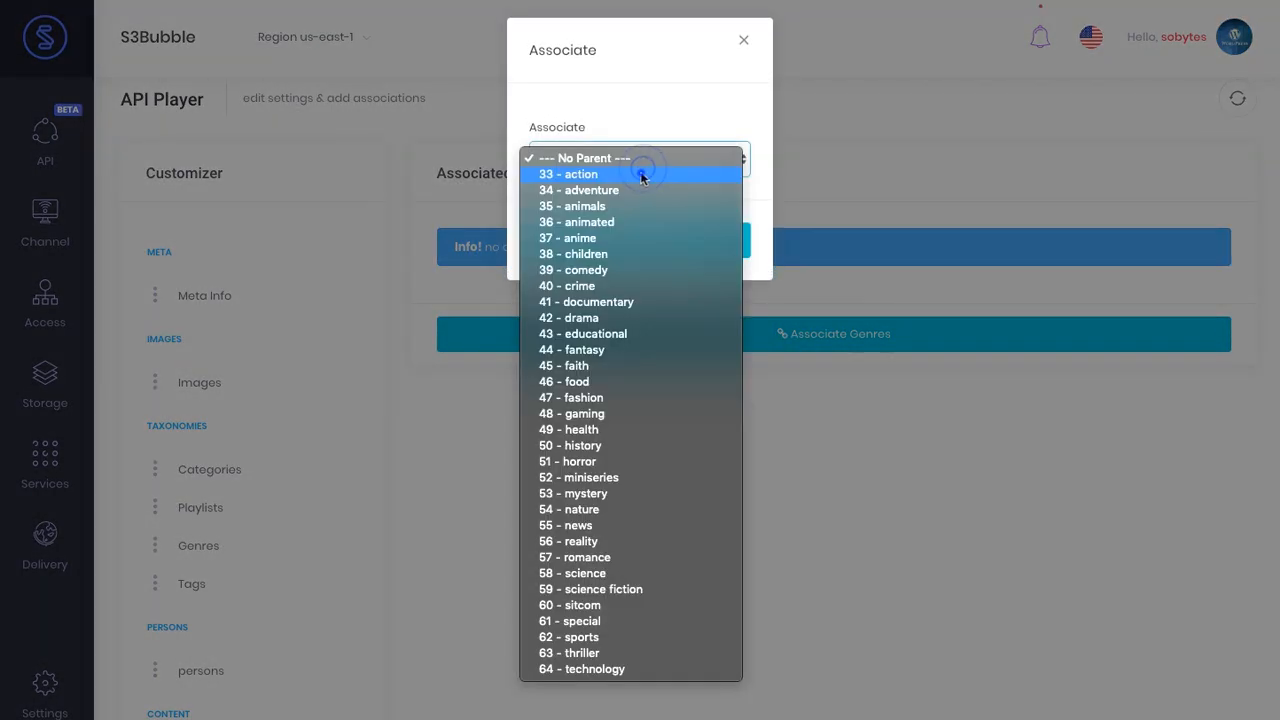
pyautogui.click(641, 175)
pyautogui.click(643, 241)
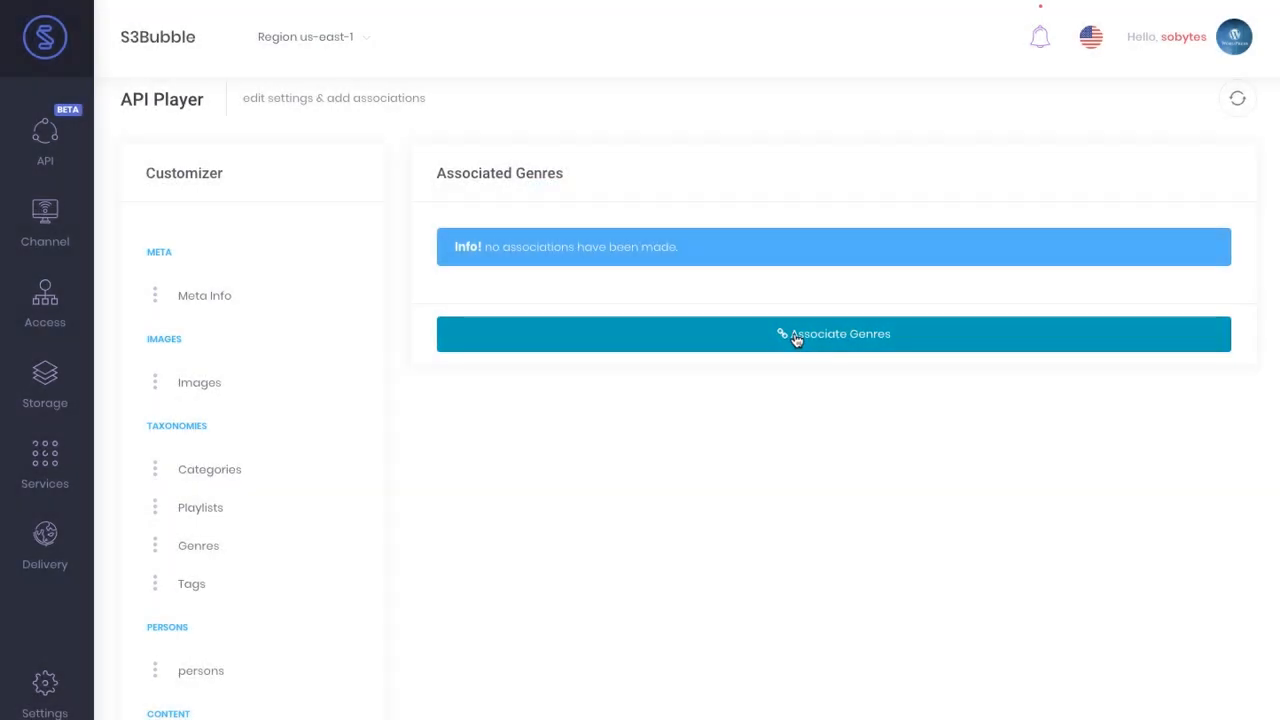
pyautogui.click(808, 378)
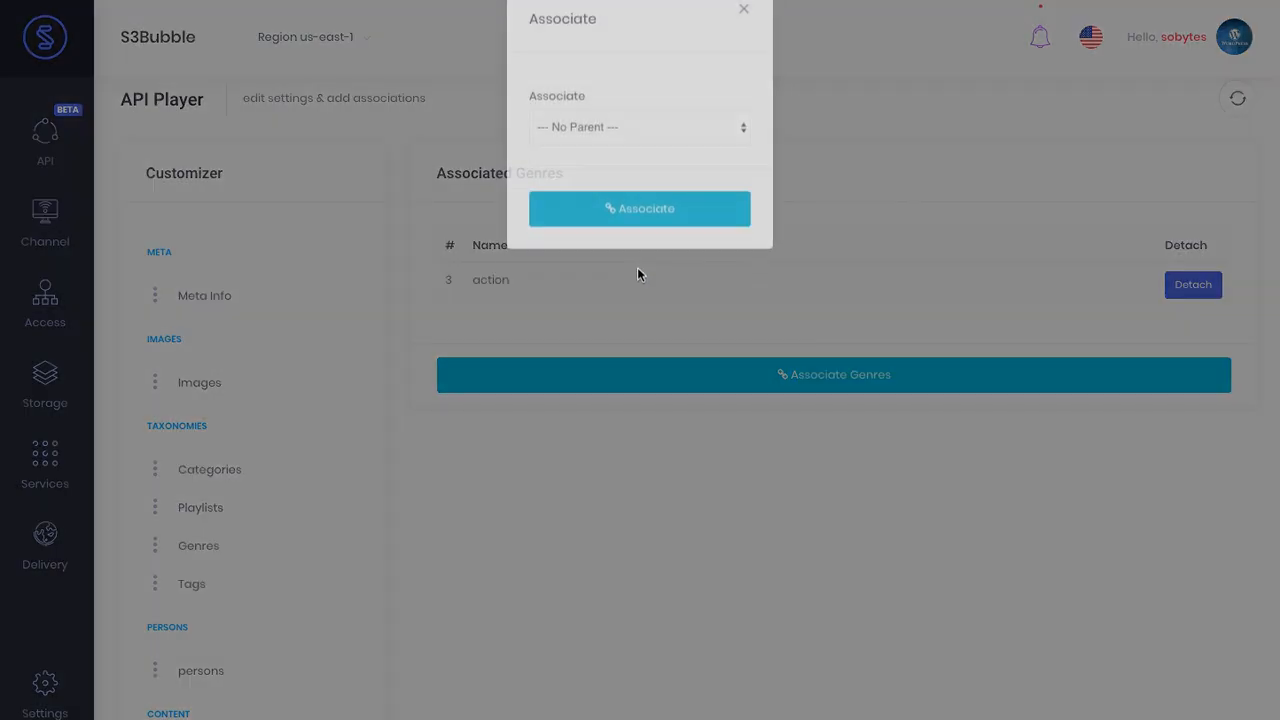
pyautogui.click(639, 169)
pyautogui.click(606, 268)
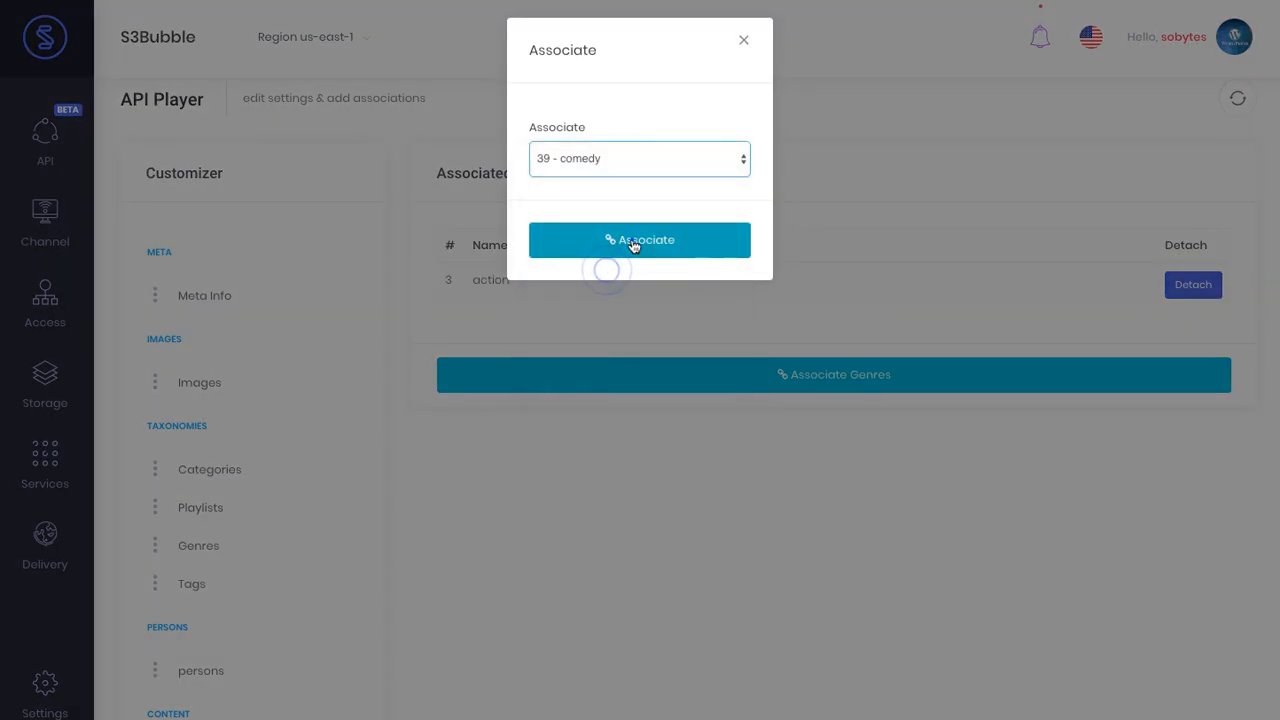
pyautogui.click(633, 245)
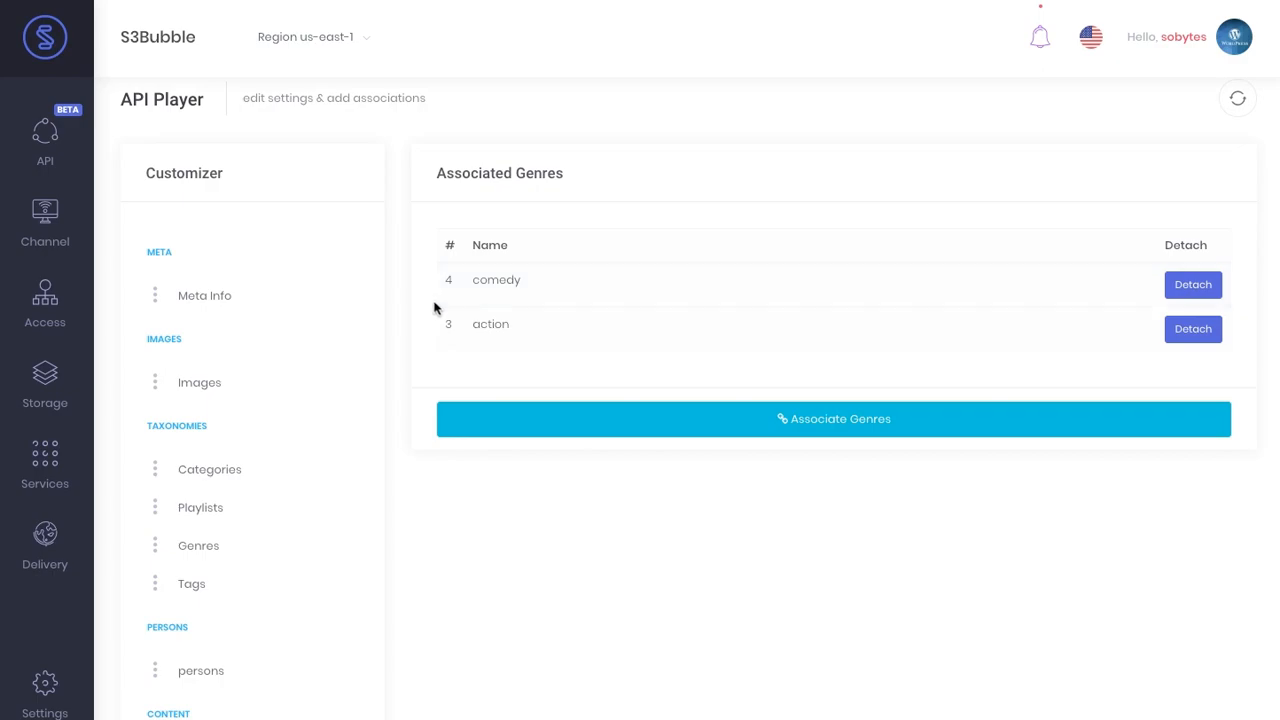
pyautogui.scroll(-2, 419, 318)
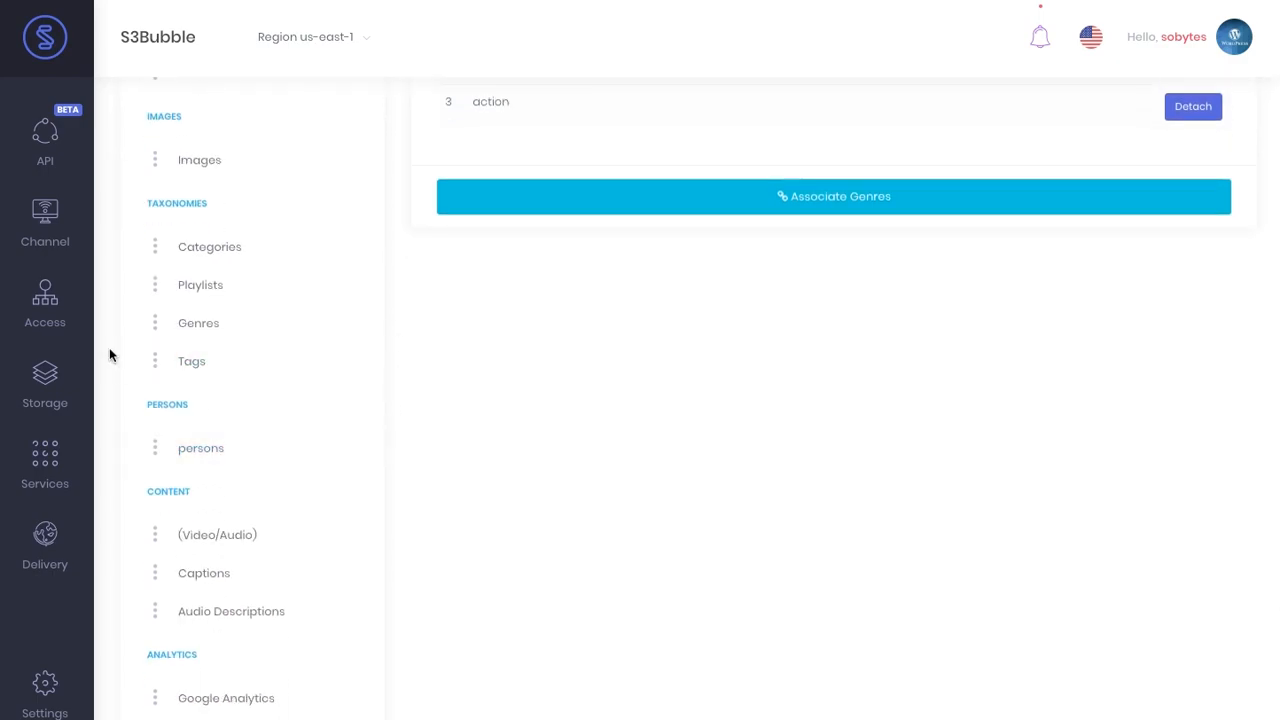
# - Start creating a new person from the API Persons page's actions
pyautogui.click(48, 136)
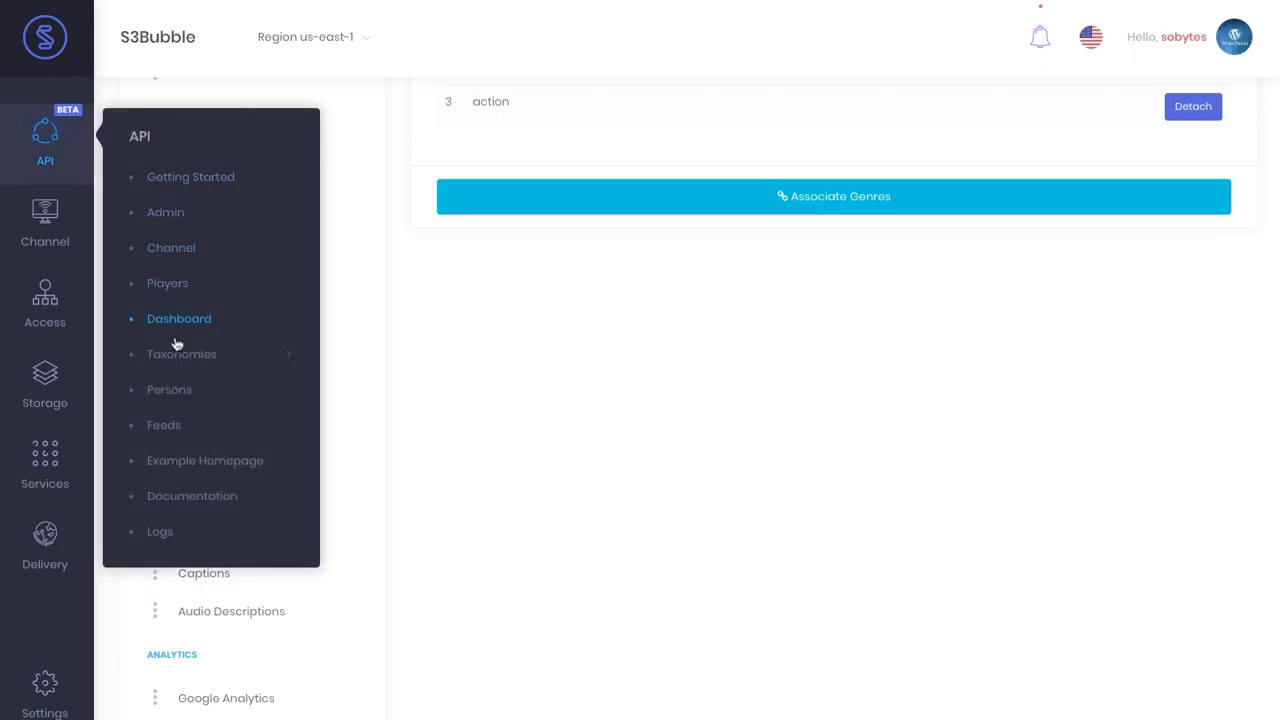
pyautogui.click(183, 400)
pyautogui.click(1120, 200)
pyautogui.click(1108, 278)
# - Create the actor with placeholder descriptions and a June 10, 2019 birth date
pyautogui.click(560, 145)
pyautogui.write('Will Smith')
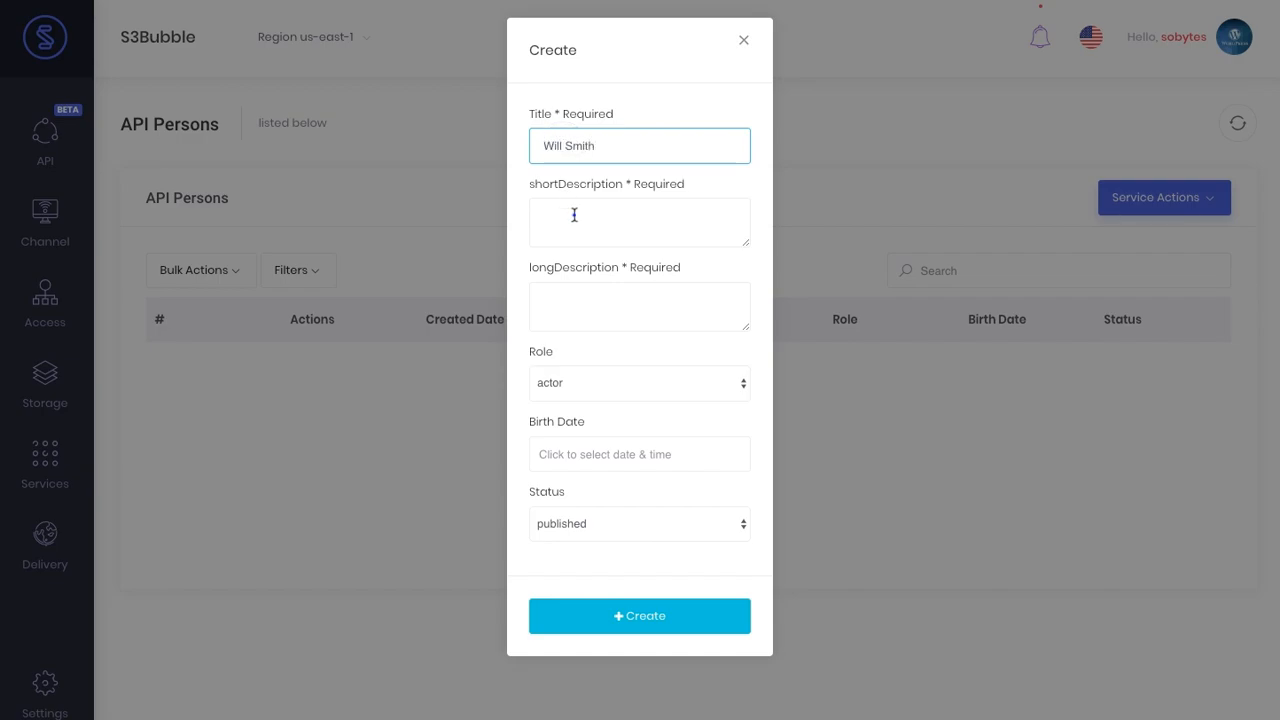
pyautogui.click(574, 214)
pyautogui.write('...')
pyautogui.click(586, 294)
pyautogui.write('...')
pyautogui.click(629, 456)
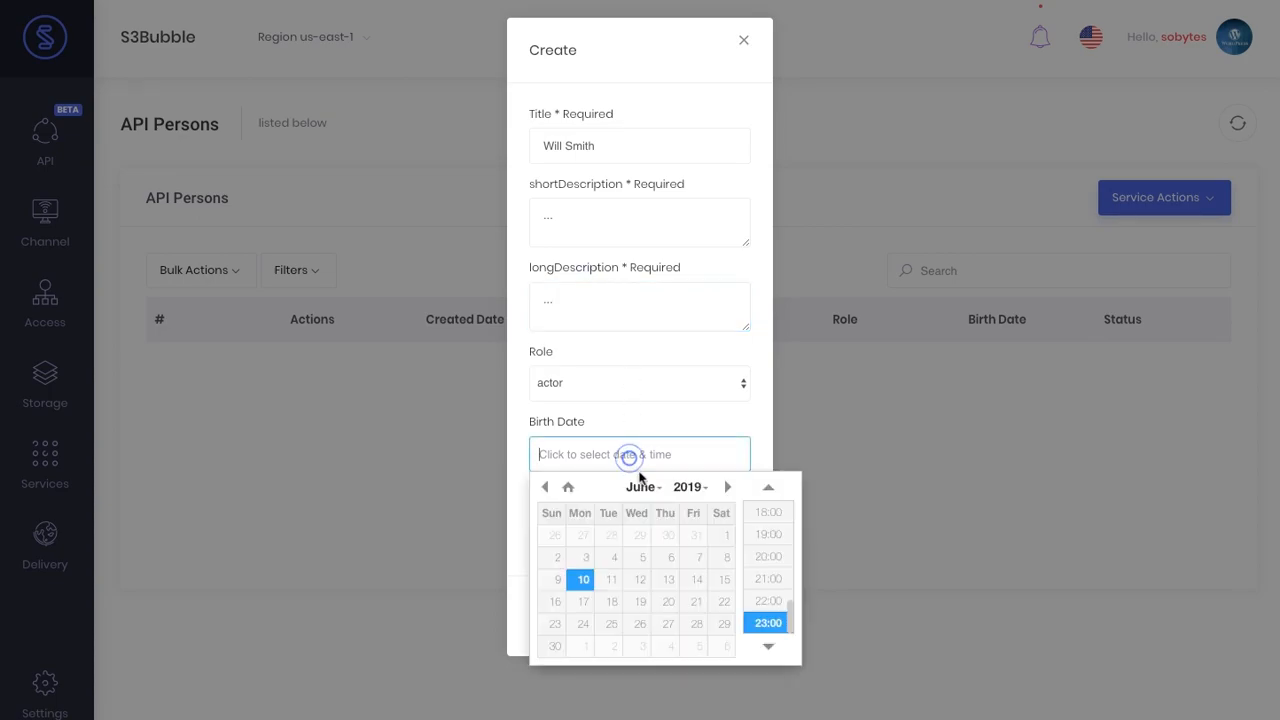
pyautogui.click(572, 581)
pyautogui.click(720, 410)
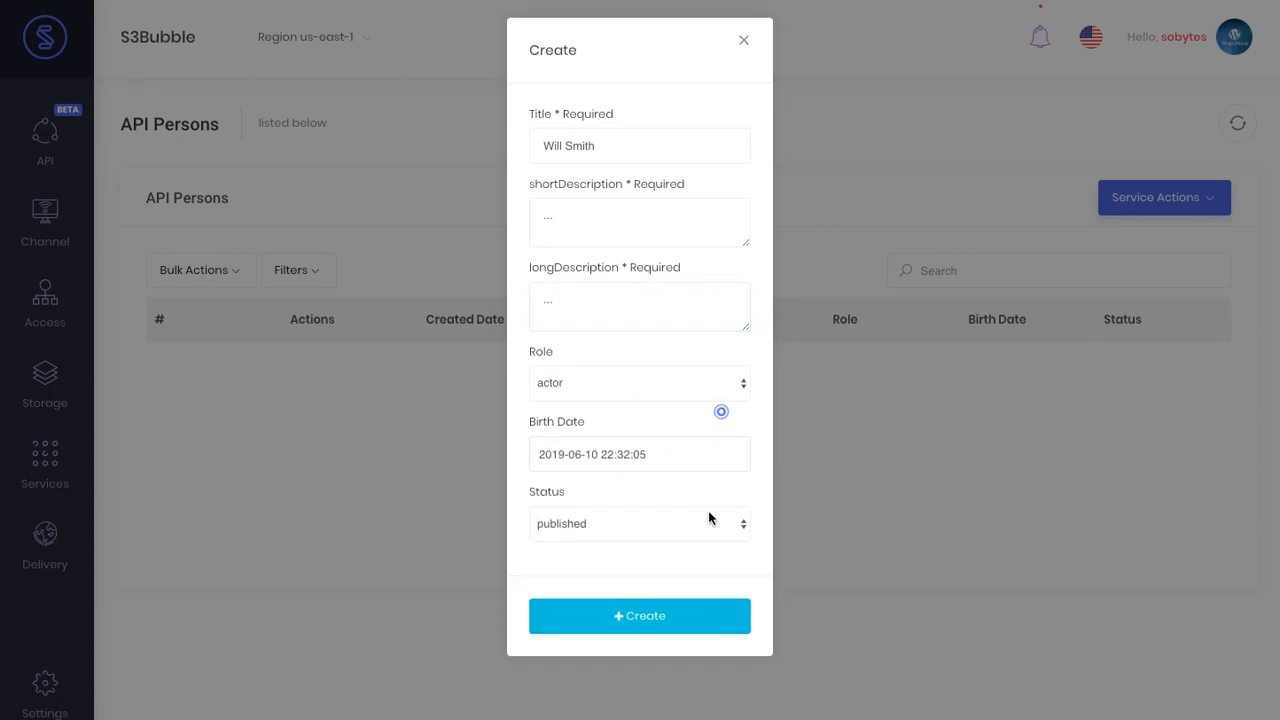
pyautogui.click(622, 620)
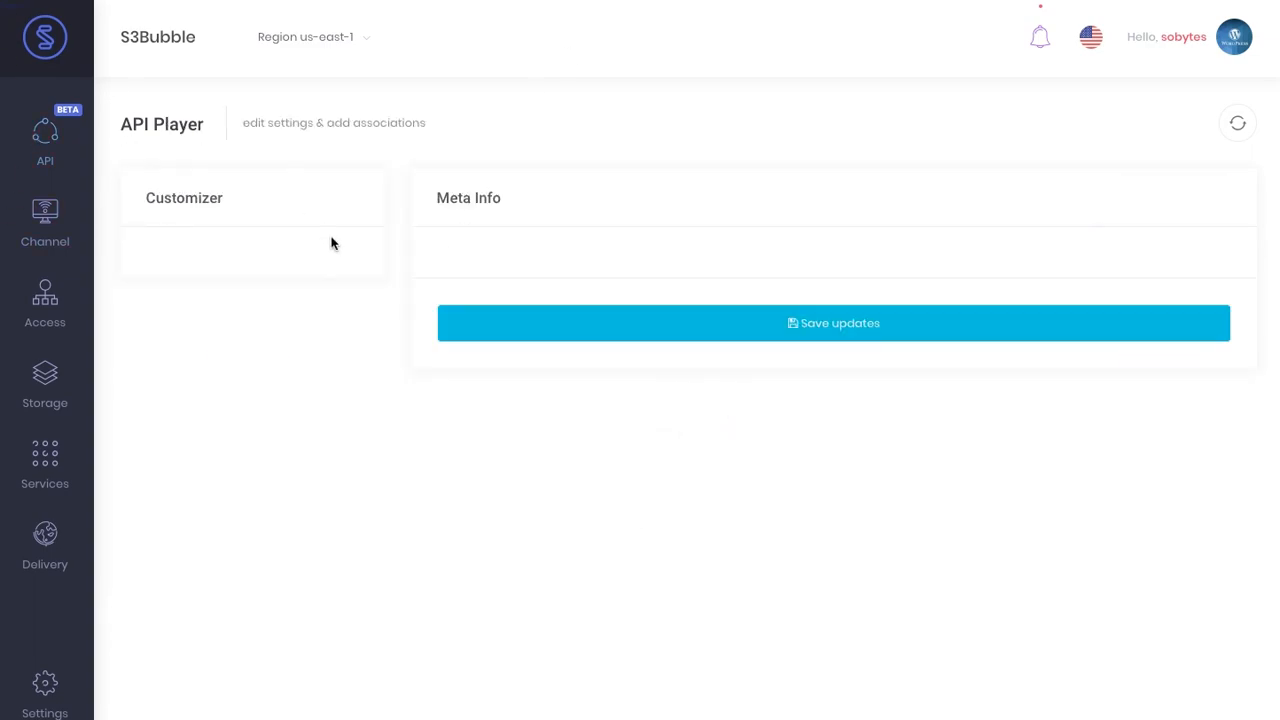
# - Associate the newly created actor with the John Wick Trailer player's persons
pyautogui.scroll(-3, 319, 560)
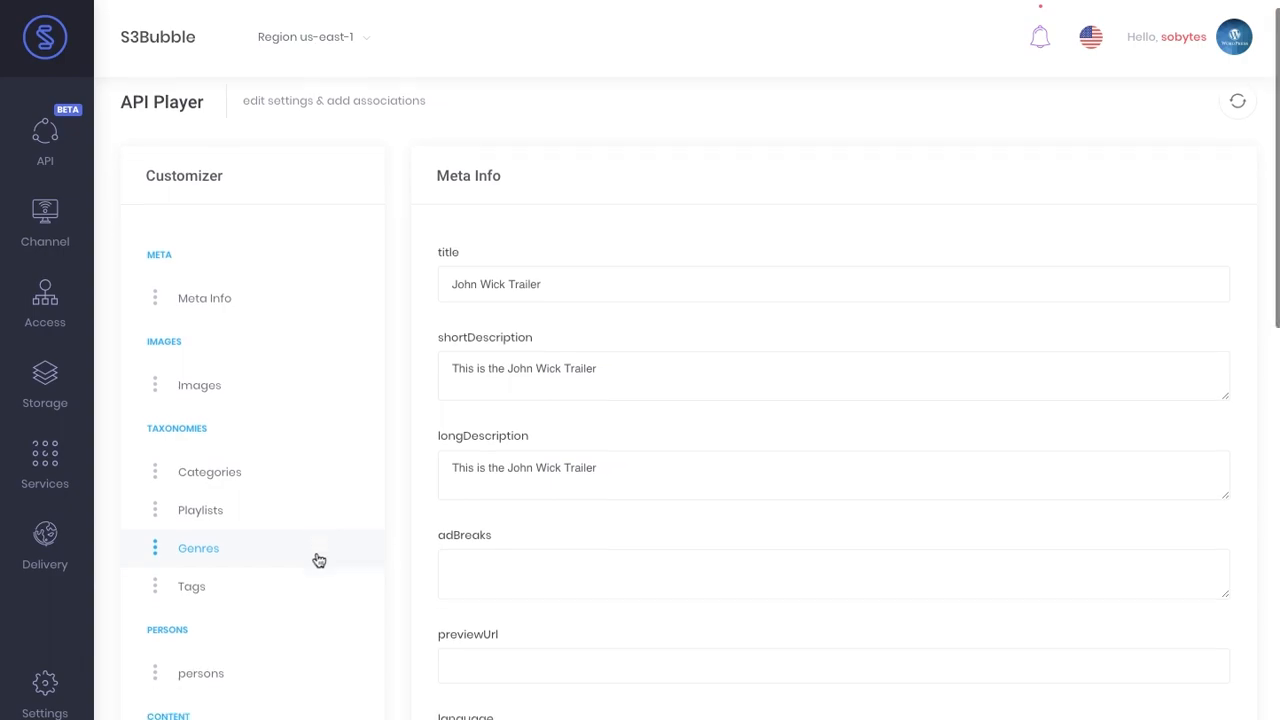
pyautogui.click(306, 551)
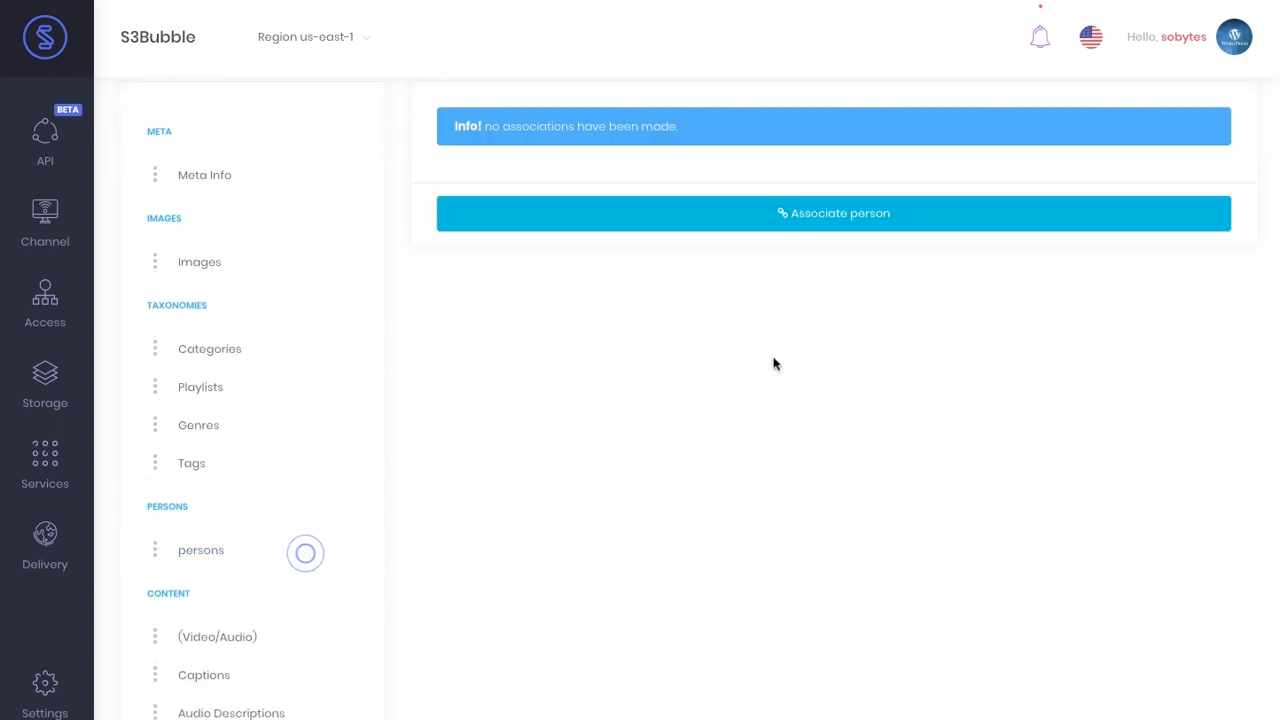
pyautogui.click(857, 213)
pyautogui.click(684, 162)
pyautogui.click(678, 172)
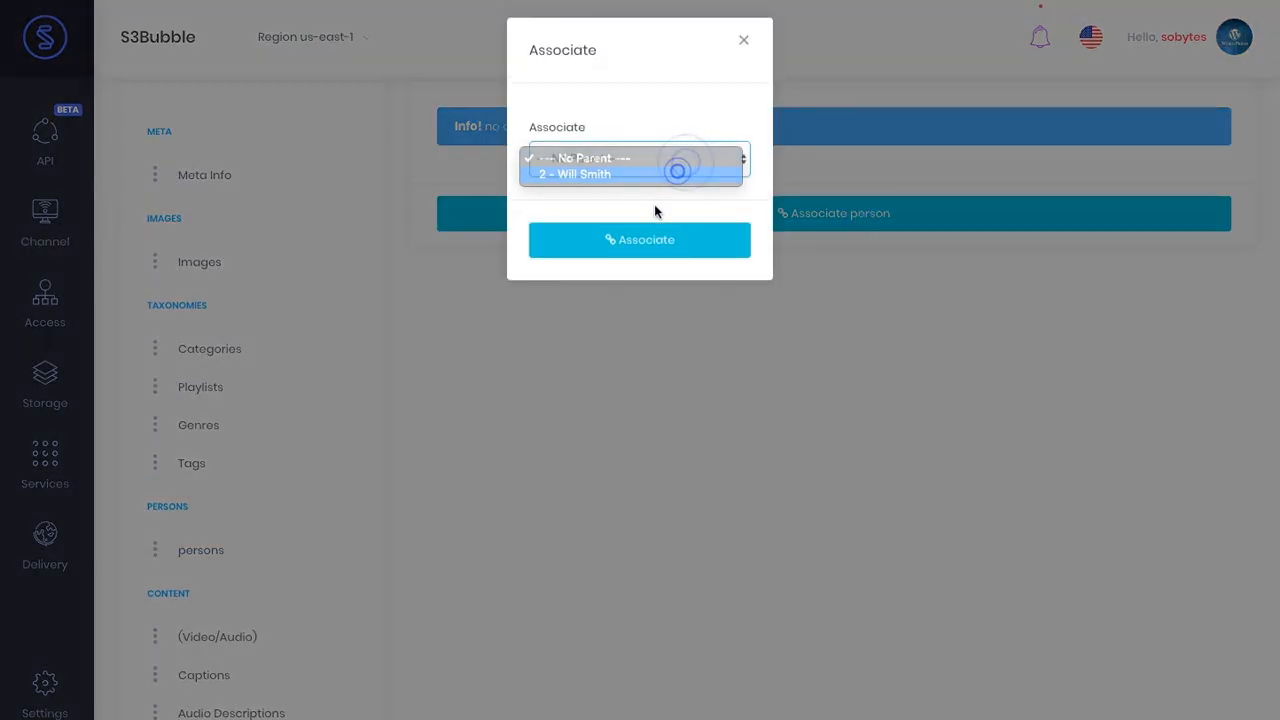
pyautogui.click(643, 241)
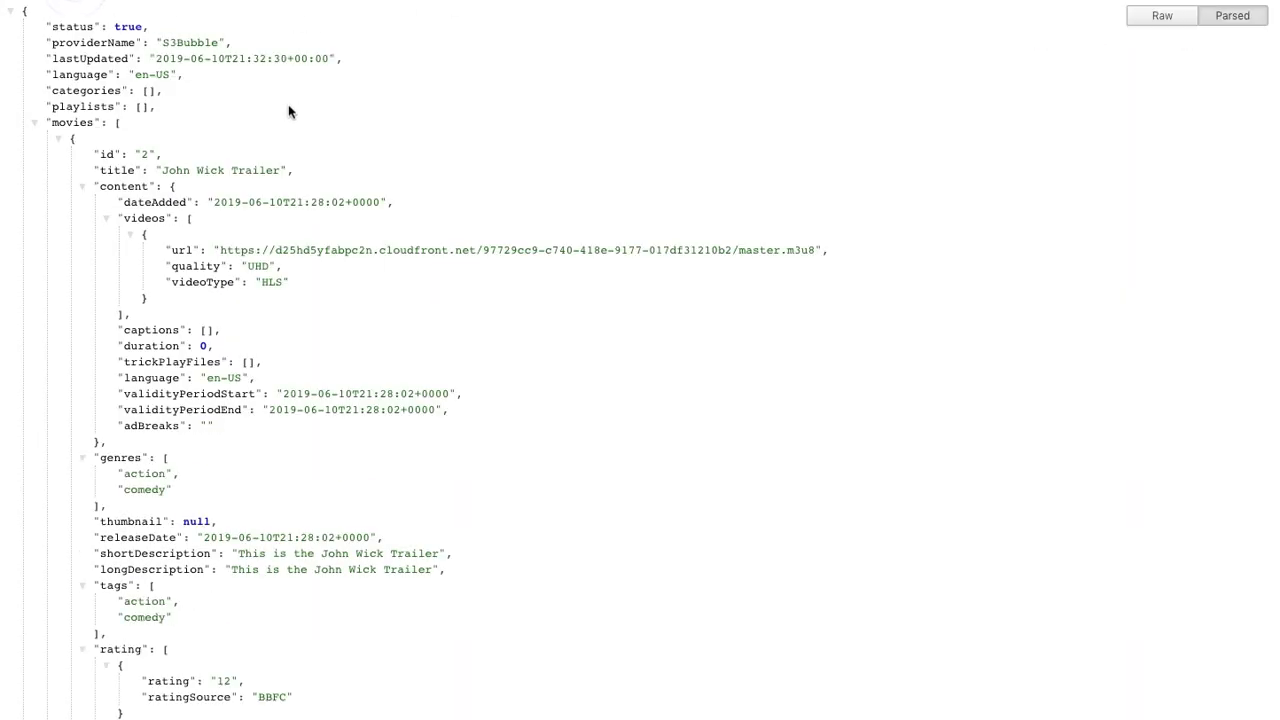
# - Check the feed's action and comedy genres, tags and actor credit, then open the player's Images section
pyautogui.scroll(-2, 403, 232)
pyautogui.click(91, 370)
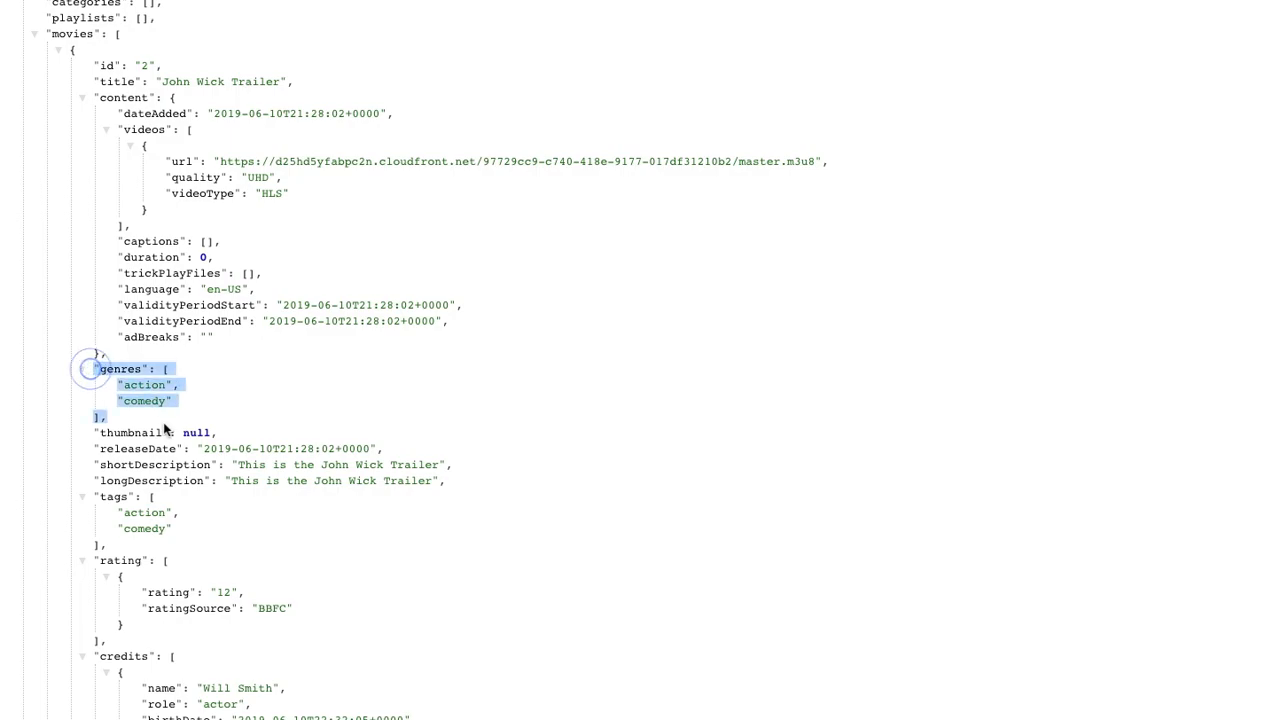
pyautogui.moveTo(141, 545); pyautogui.dragTo(248, 477)
pyautogui.click(248, 477)
pyautogui.scroll(-2, 249, 477)
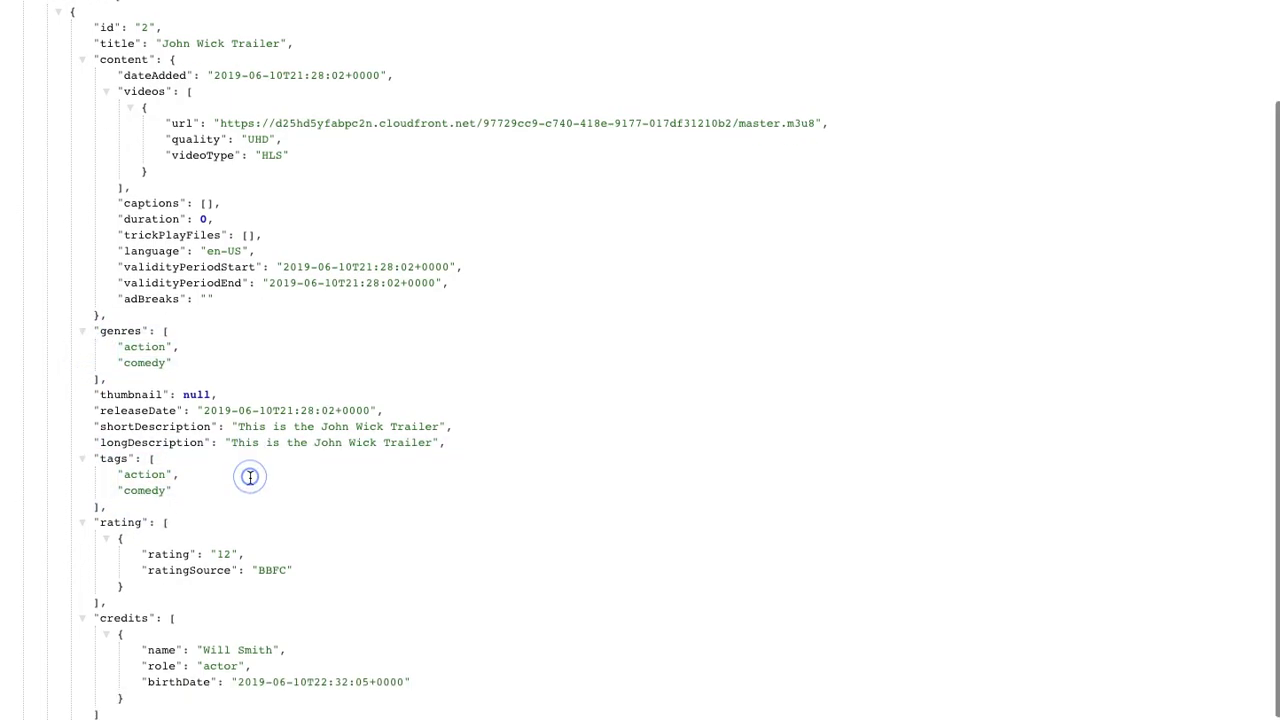
pyautogui.moveTo(137, 499); pyautogui.dragTo(246, 501)
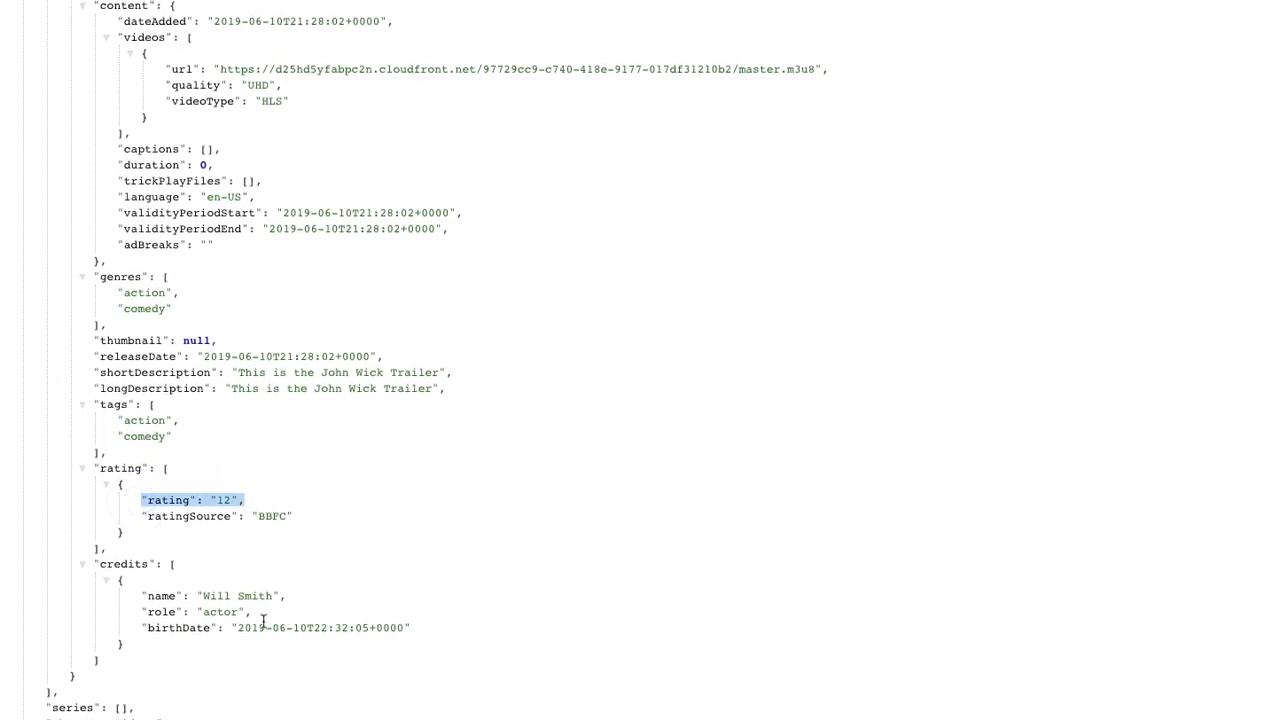
pyautogui.moveTo(91, 572); pyautogui.dragTo(186, 677)
pyautogui.click(250, 662)
pyautogui.moveTo(212, 594); pyautogui.dragTo(305, 600)
pyautogui.click(446, 587)
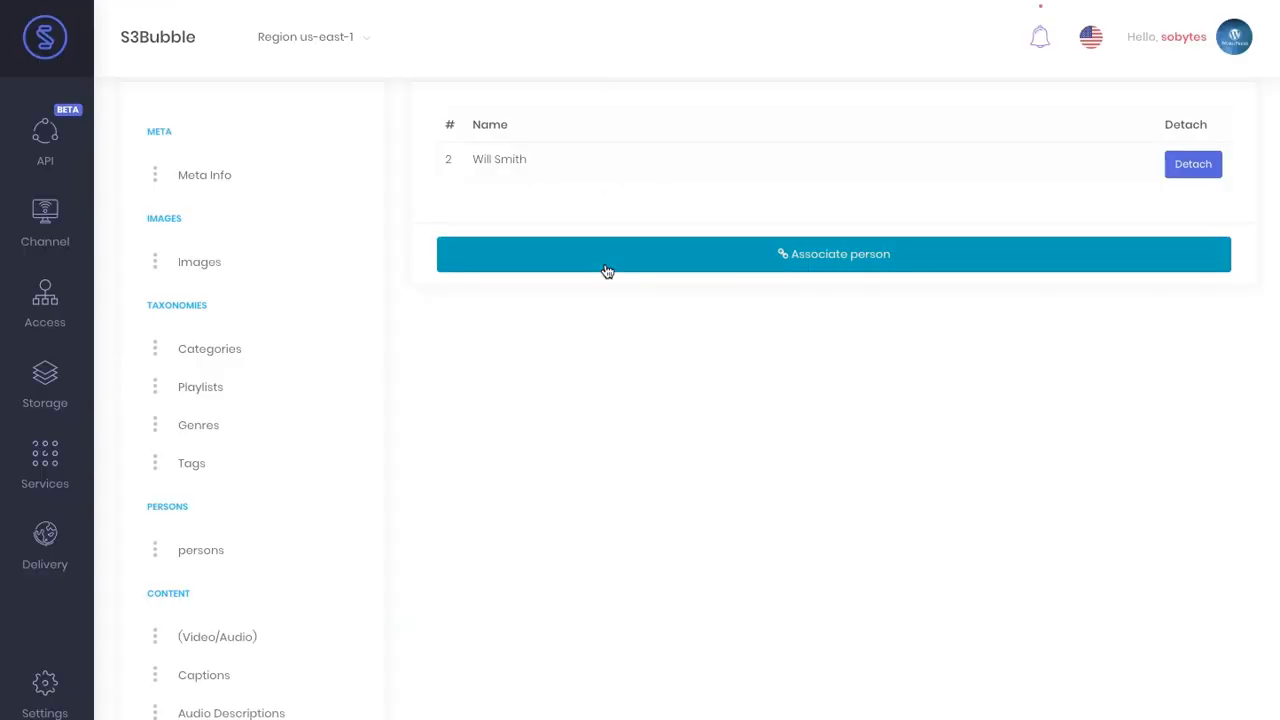
pyautogui.scroll(3, 606, 271)
pyautogui.click(284, 424)
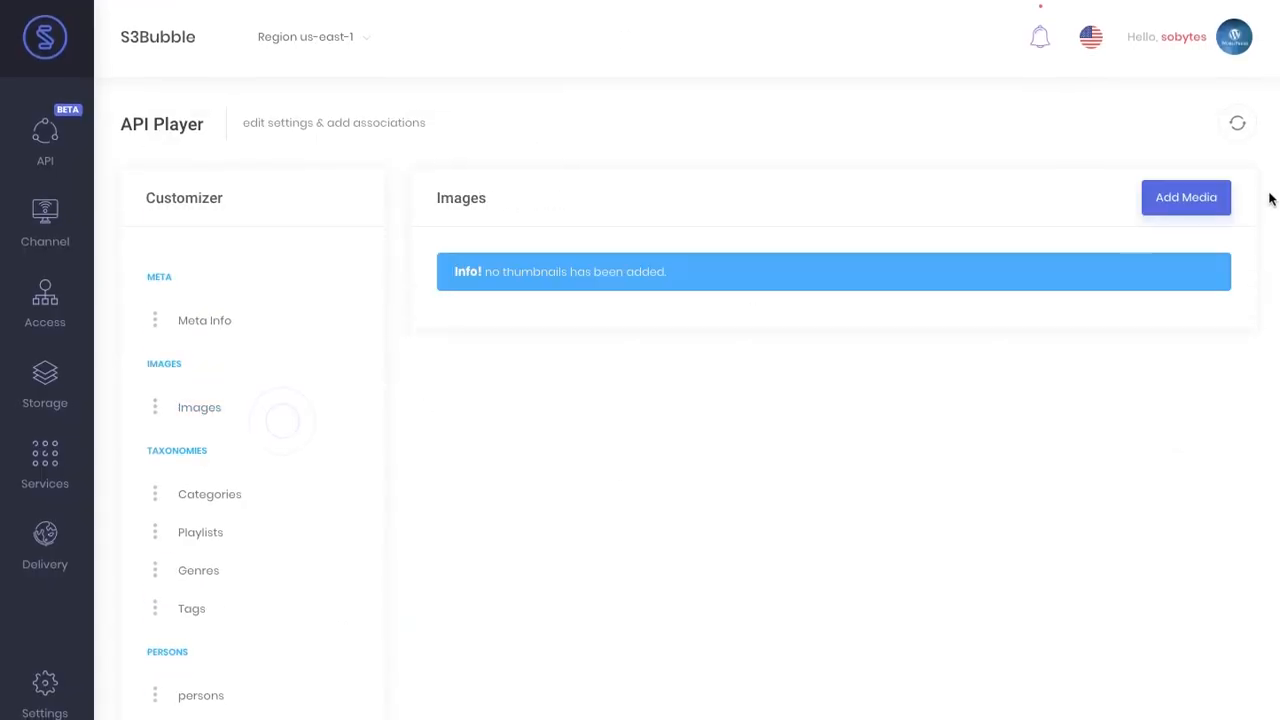
# - Start an image upload in the landscape group with the s3bubble-mediaconvert output bucket
pyautogui.click(1186, 199)
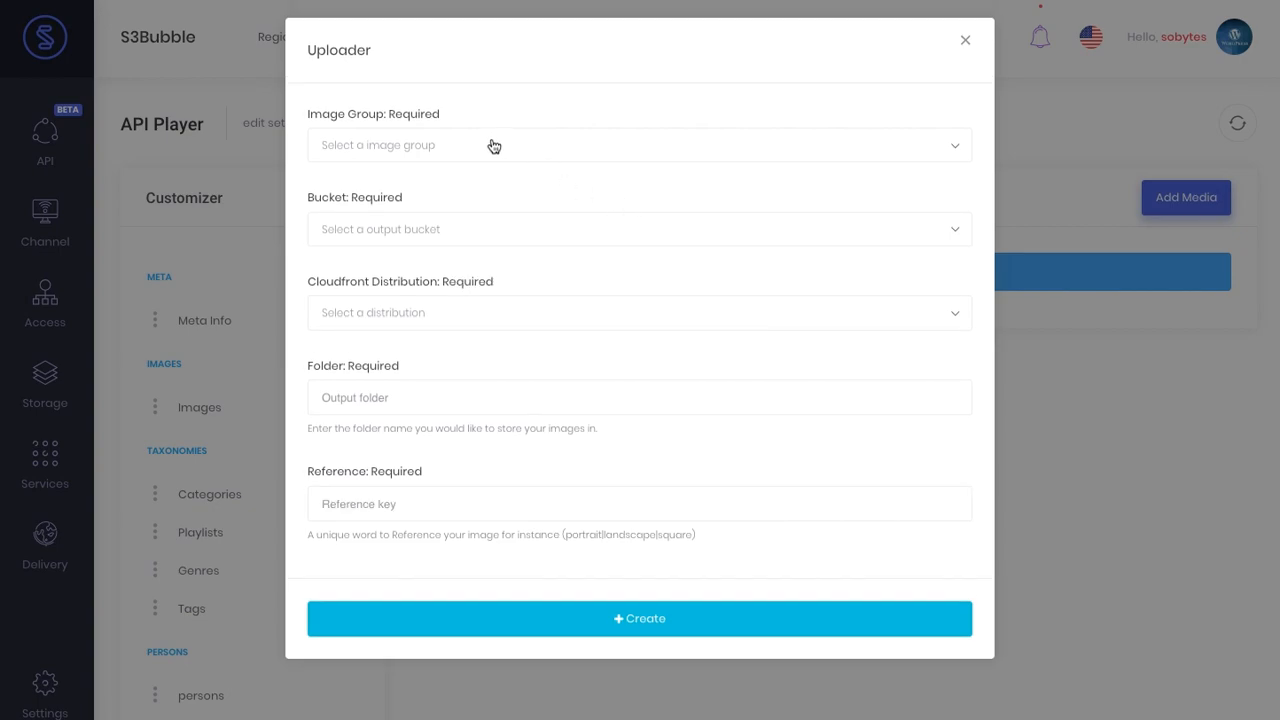
pyautogui.click(494, 146)
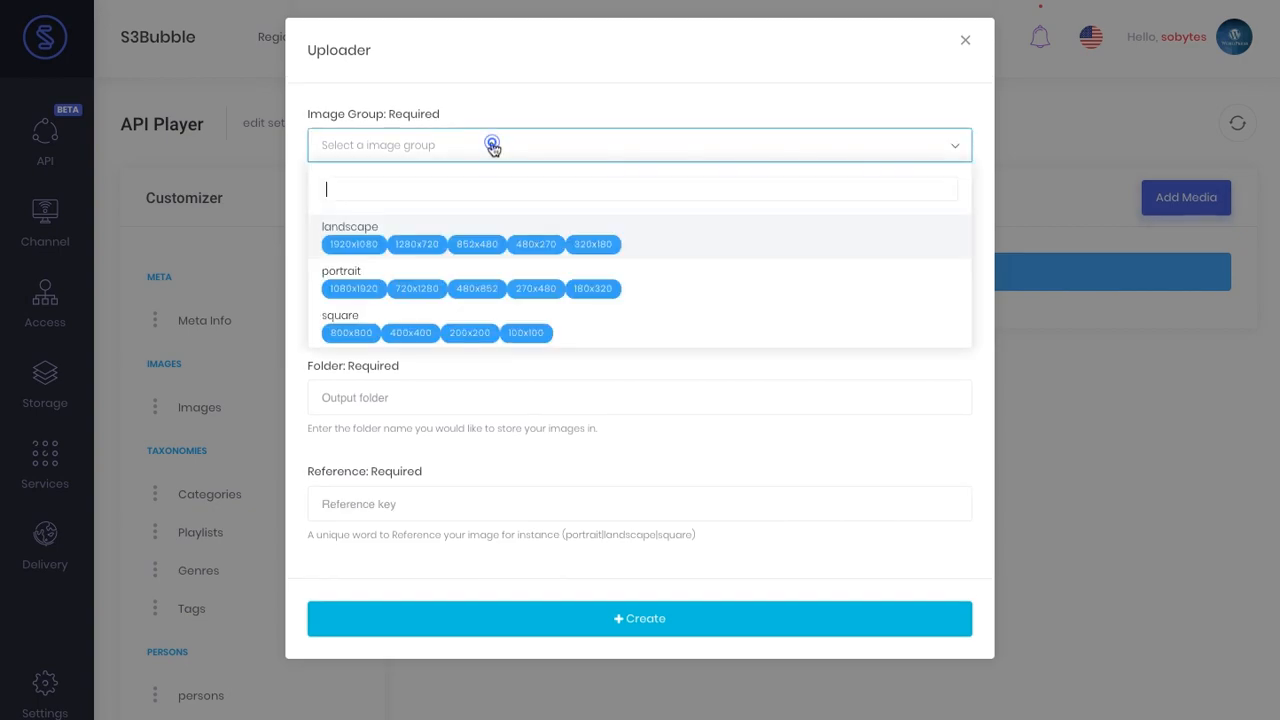
pyautogui.click(479, 249)
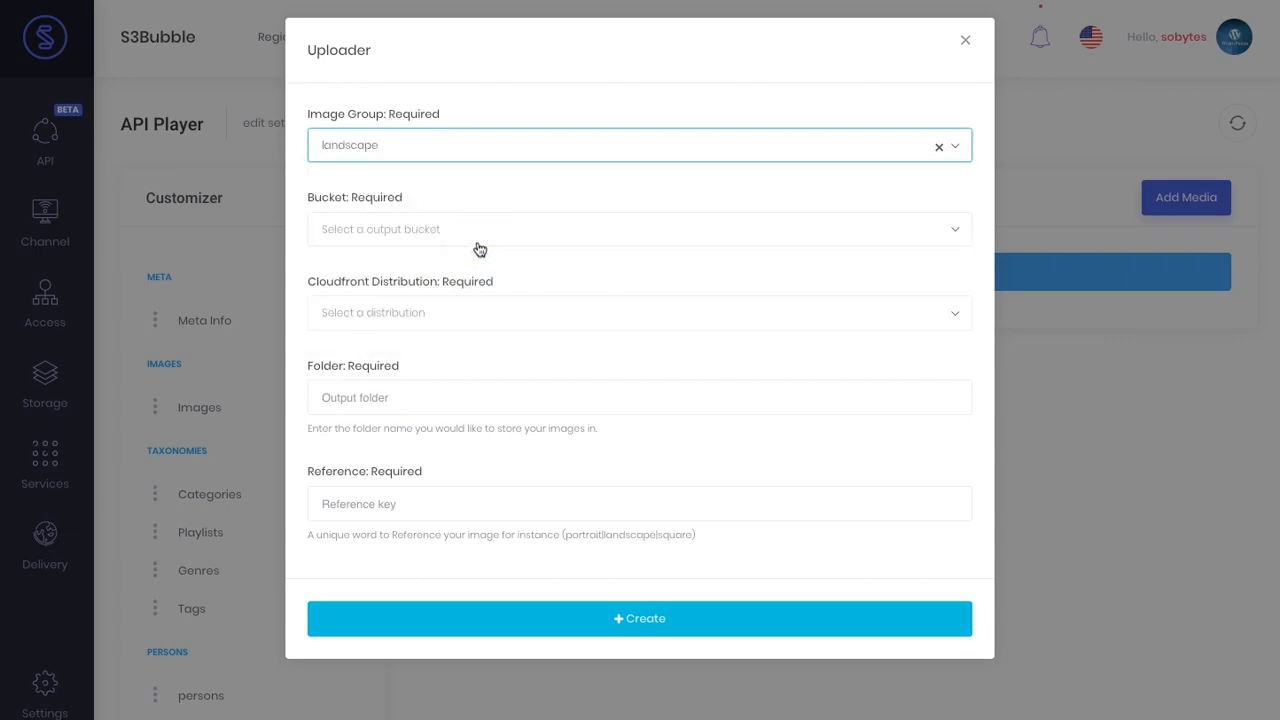
pyautogui.click(487, 240)
pyautogui.write('meid')
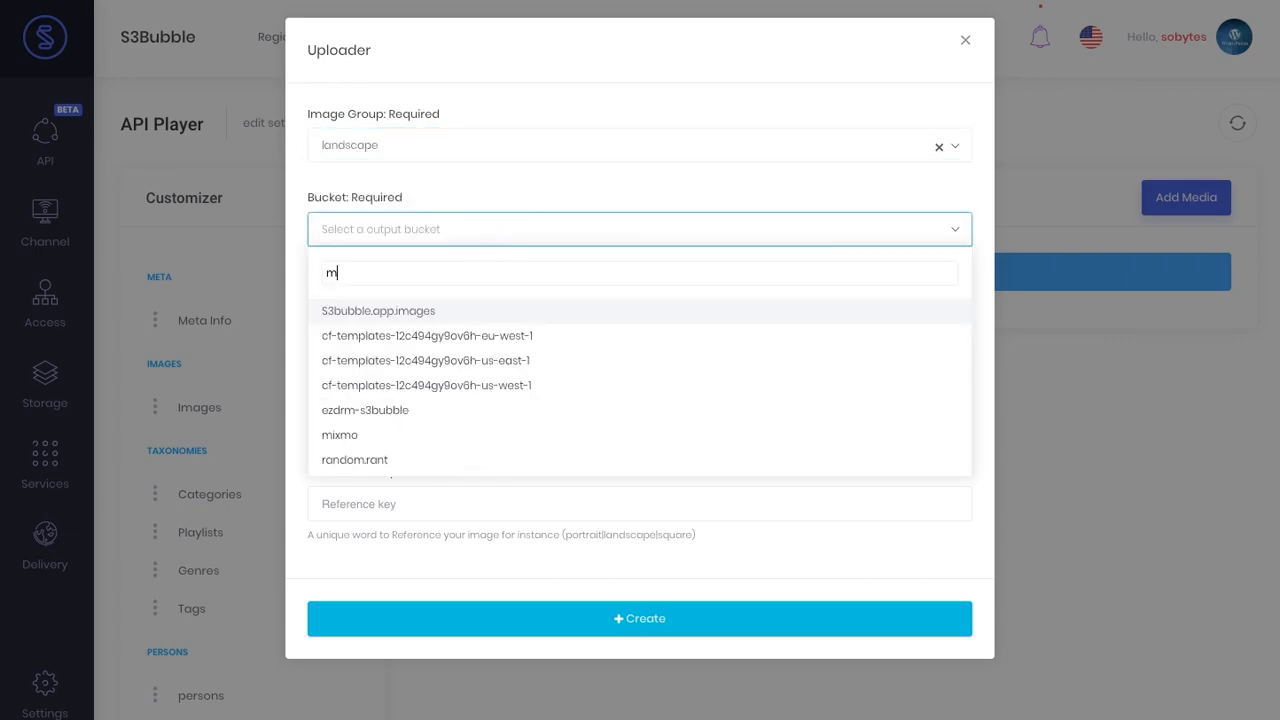
pyautogui.press('BackSpace')
pyautogui.write('d')
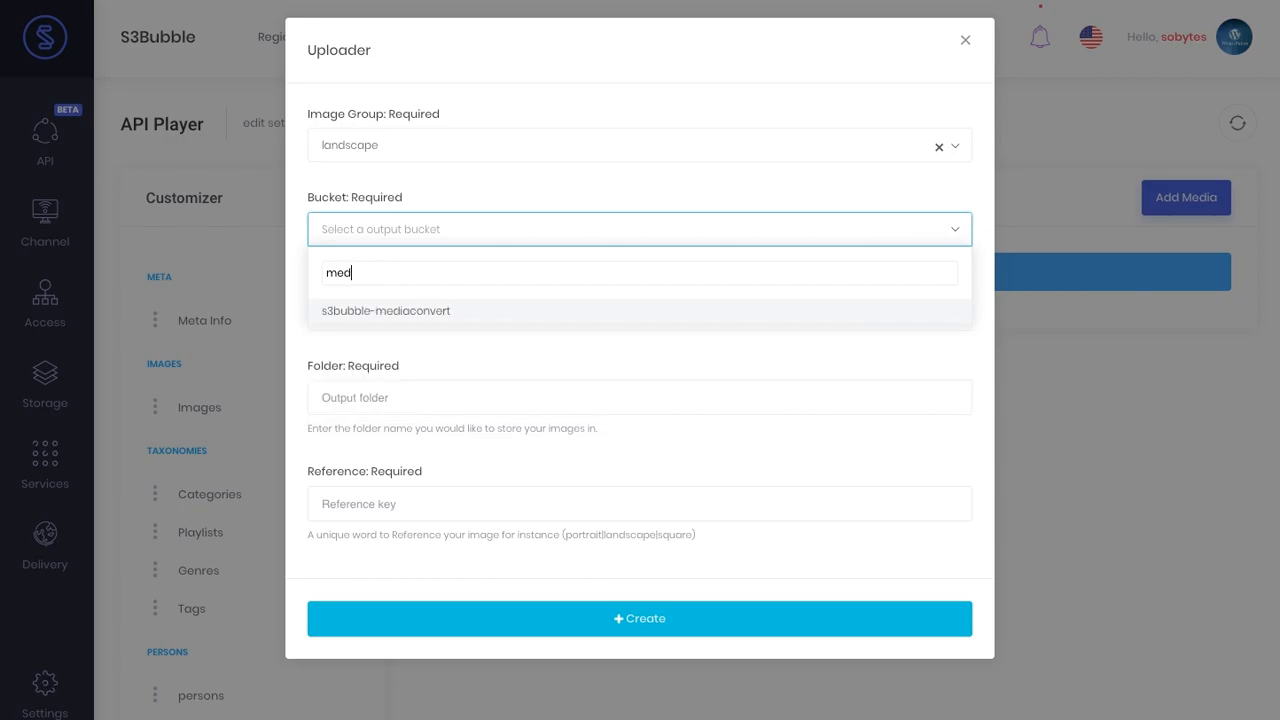
pyautogui.click(486, 310)
# - Use the dwpurpmwfzvap.cloudfront.net distribution, an image output folder and reference key landscape
pyautogui.click(474, 313)
pyautogui.click(474, 313)
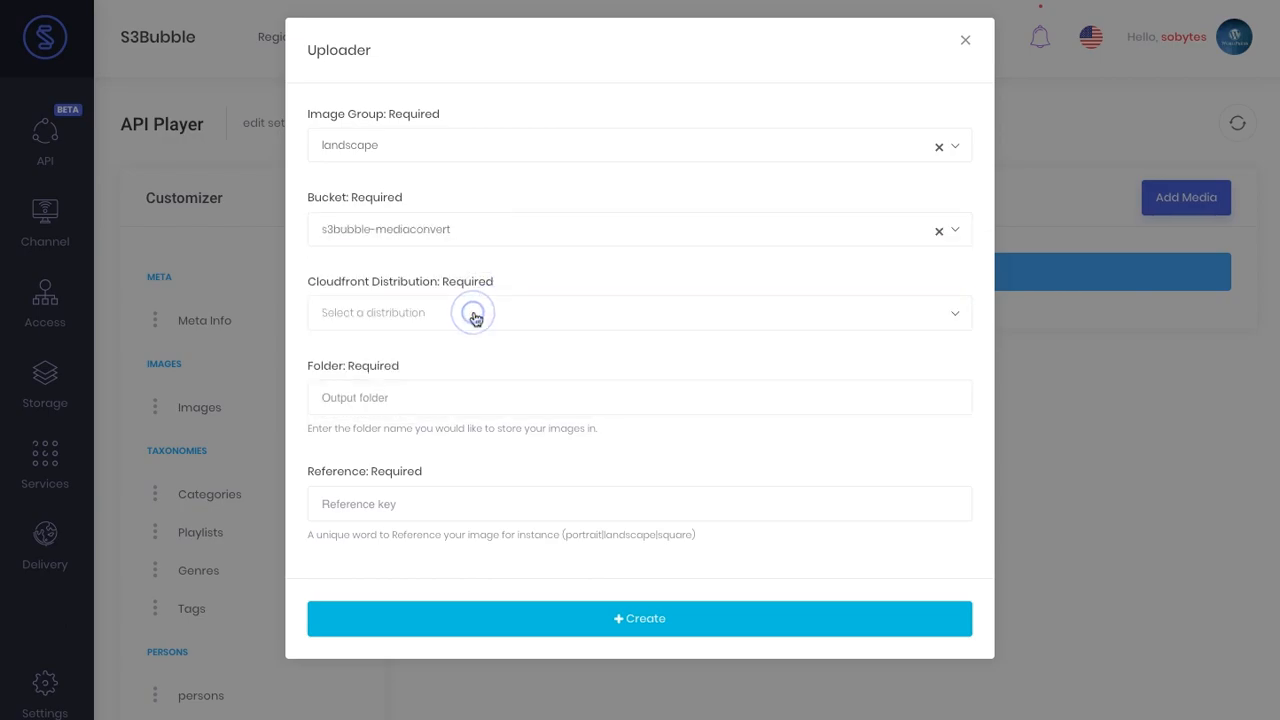
pyautogui.click(474, 312)
pyautogui.click(466, 395)
pyautogui.click(457, 397)
pyautogui.write('ima')
pyautogui.click(518, 474)
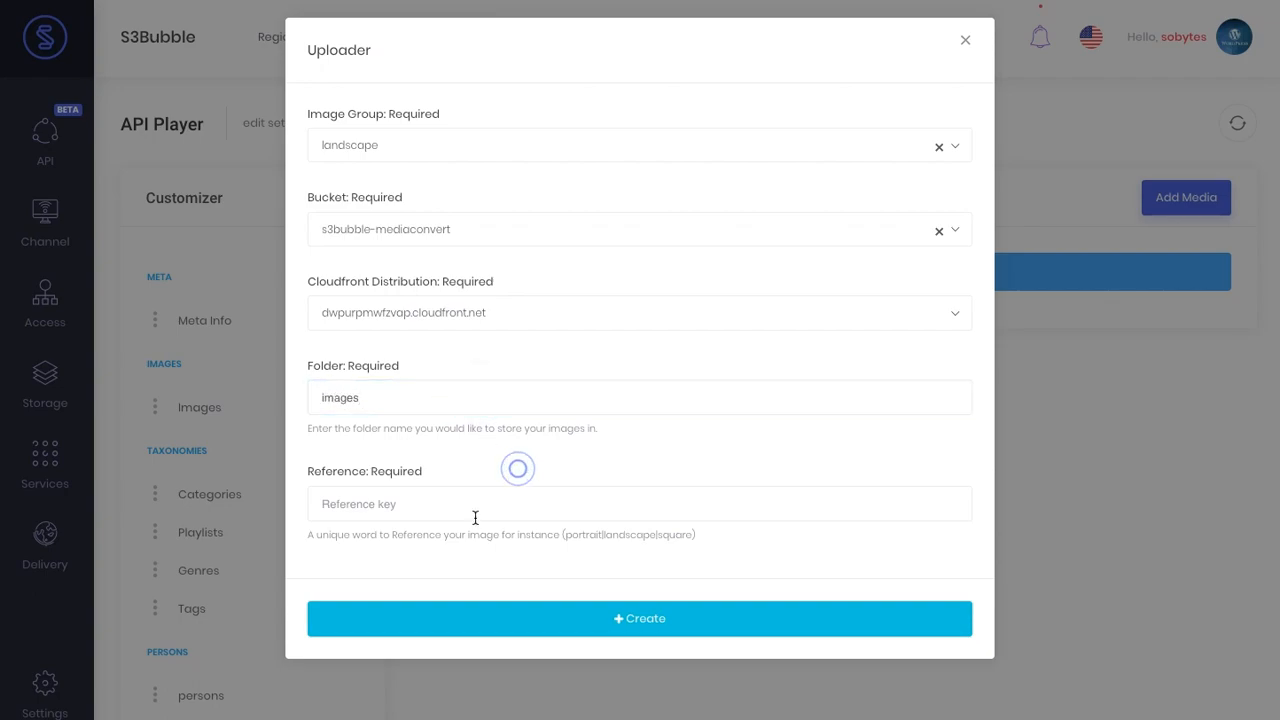
pyautogui.click(620, 534)
pyautogui.click(475, 505)
pyautogui.write('landscape')
pyautogui.click(494, 563)
# - Upload the landscape thumbnail image and preview one of its generated sizes
pyautogui.click(608, 620)
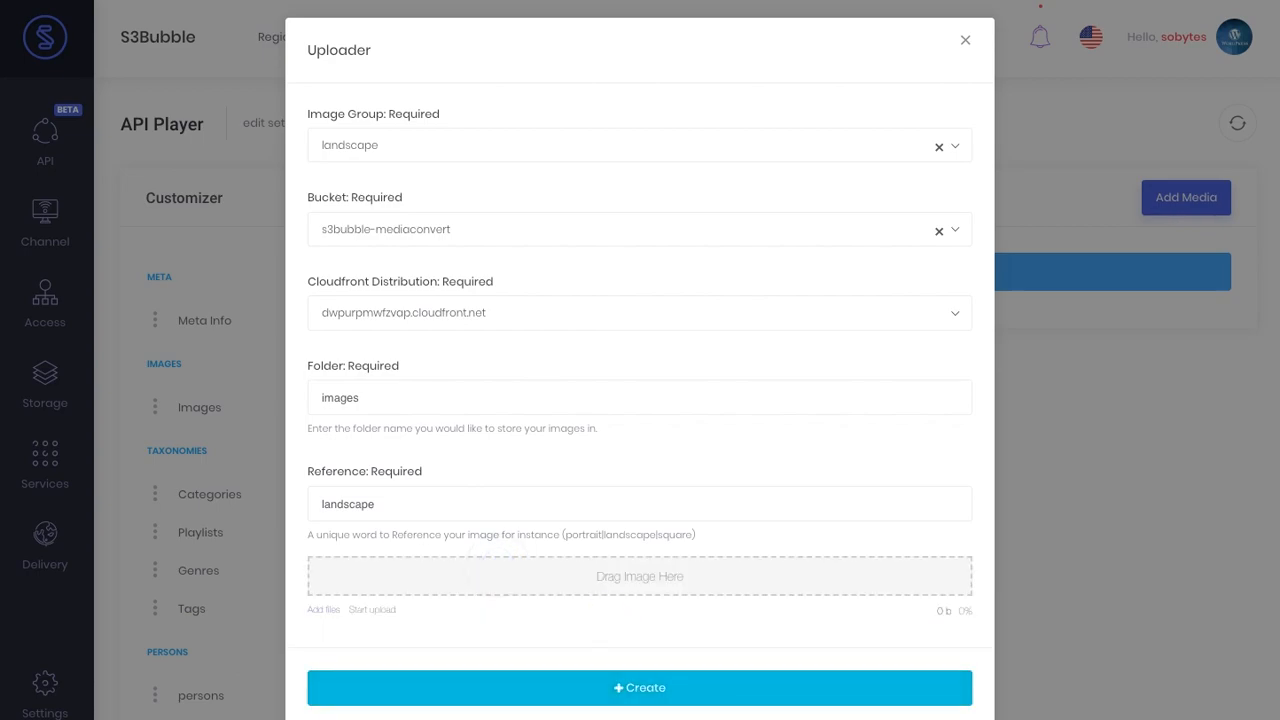
pyautogui.moveTo(414, 543); pyautogui.dragTo(660, 586)
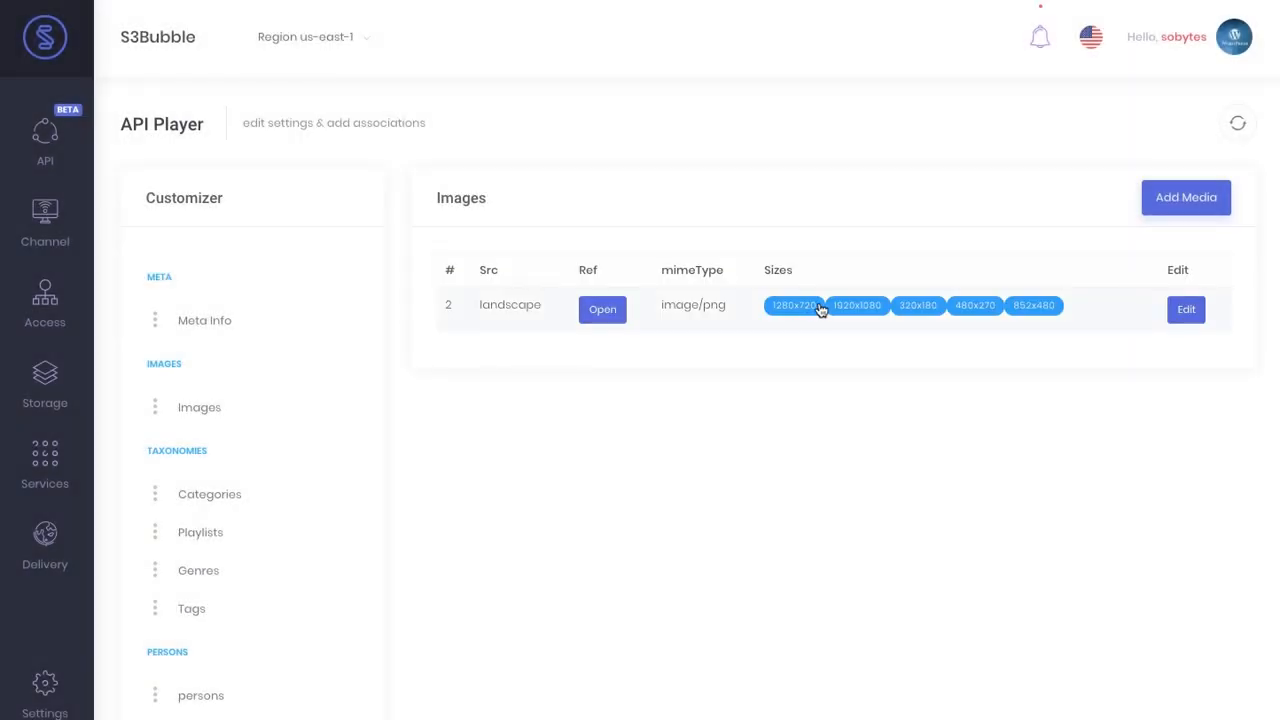
pyautogui.click(923, 306)
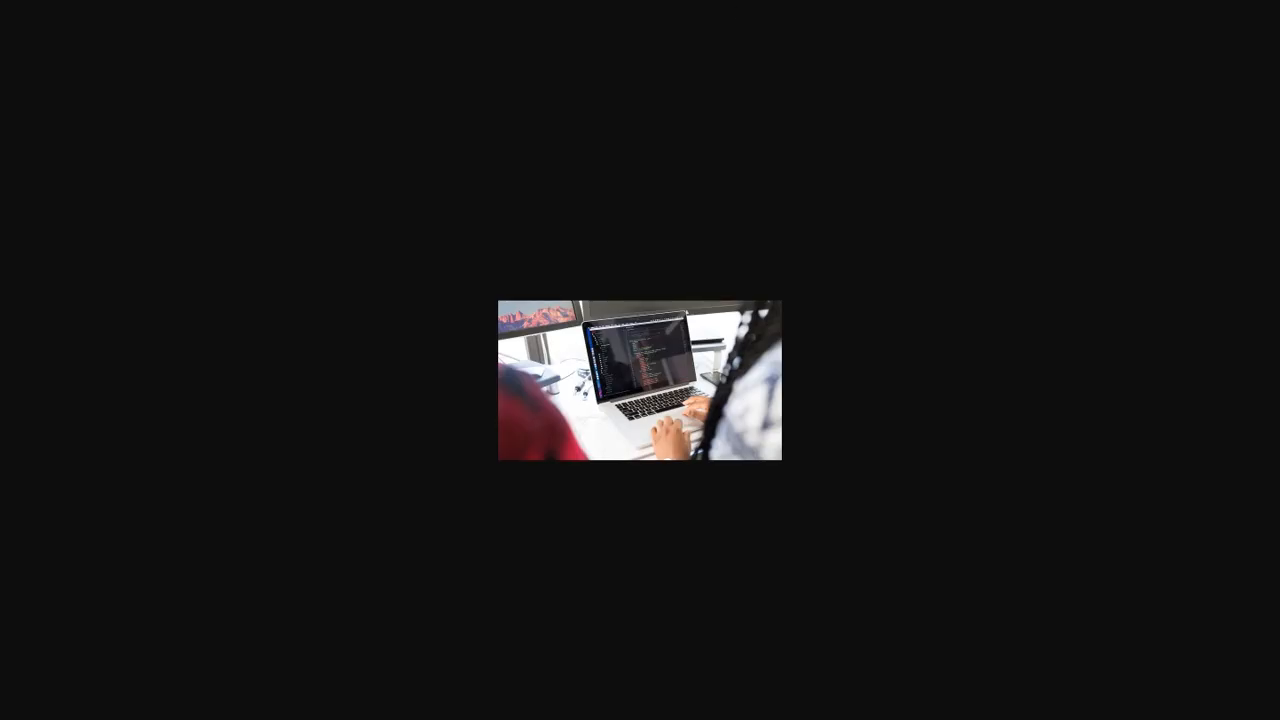
# - Close the preview and reload the feed so the thumbnail shows the 852x480 landscape URL
pyautogui.press('Escape')
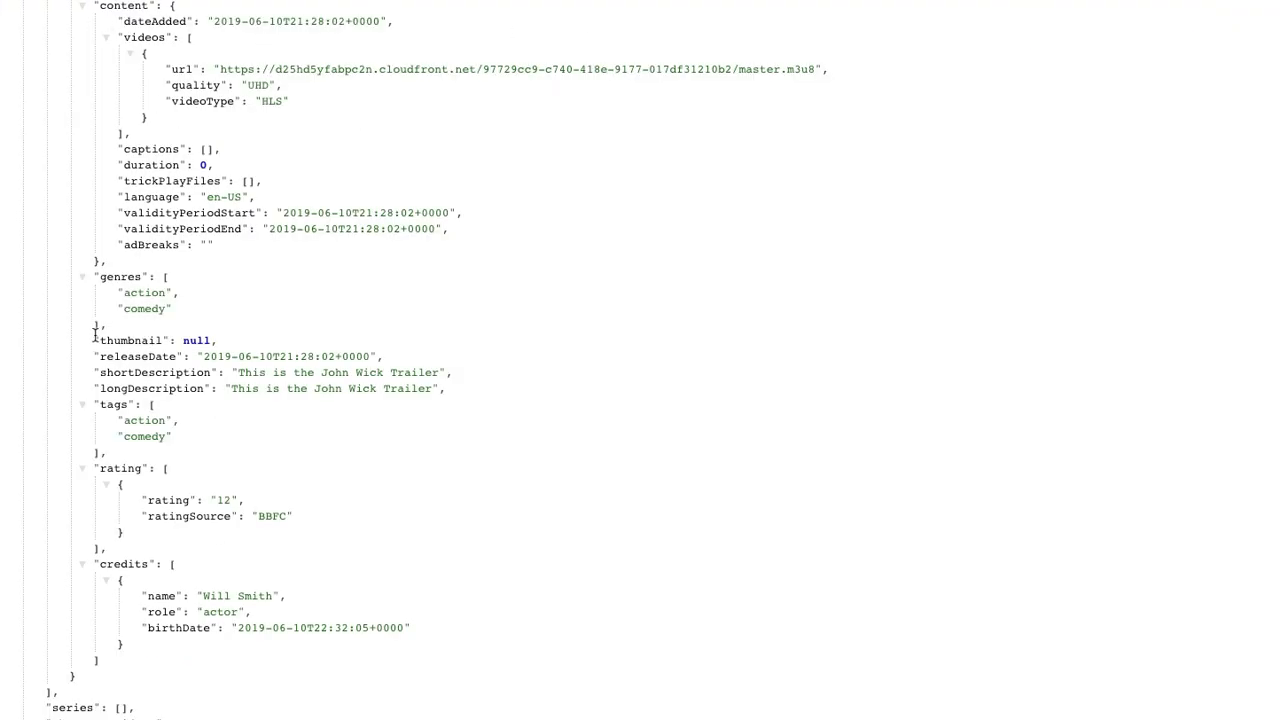
pyautogui.moveTo(99, 340); pyautogui.dragTo(217, 341)
pyautogui.press('super+r')
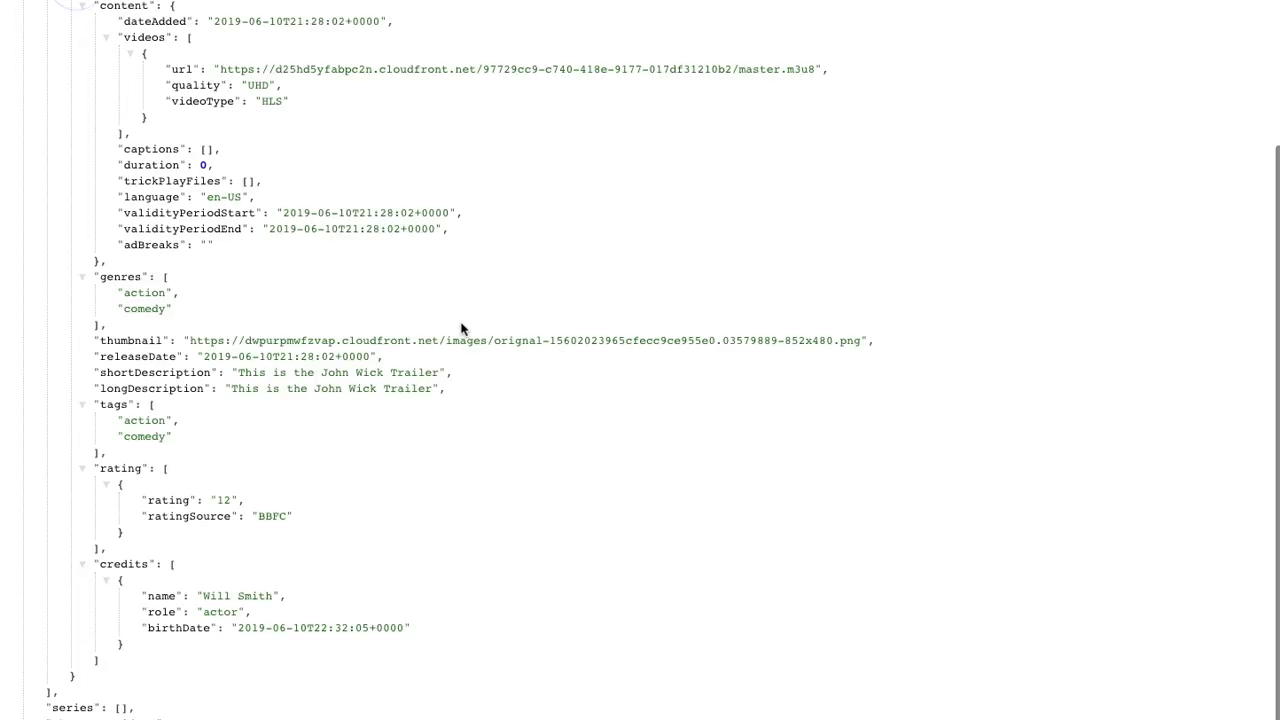
pyautogui.scroll(3, 235, 398)
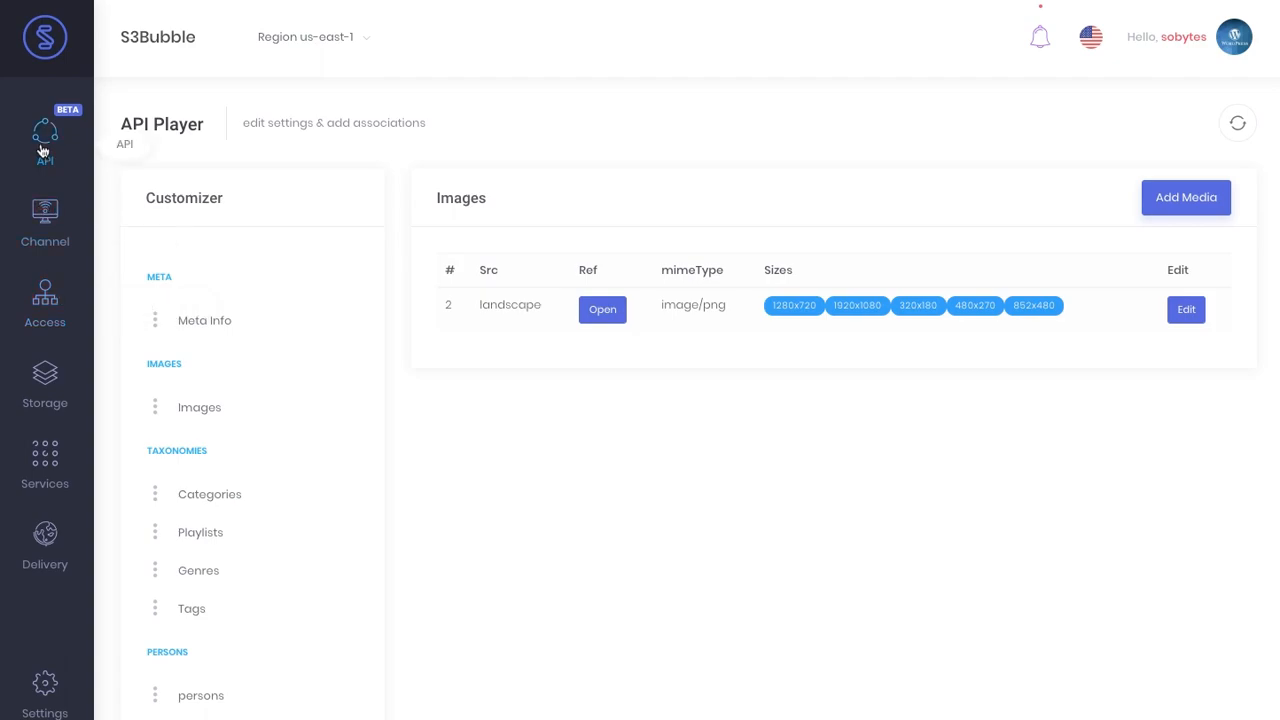
# - Enter a duration of 7000 in the John Wick Trailer's meta info and save it
pyautogui.moveTo(50, 140)
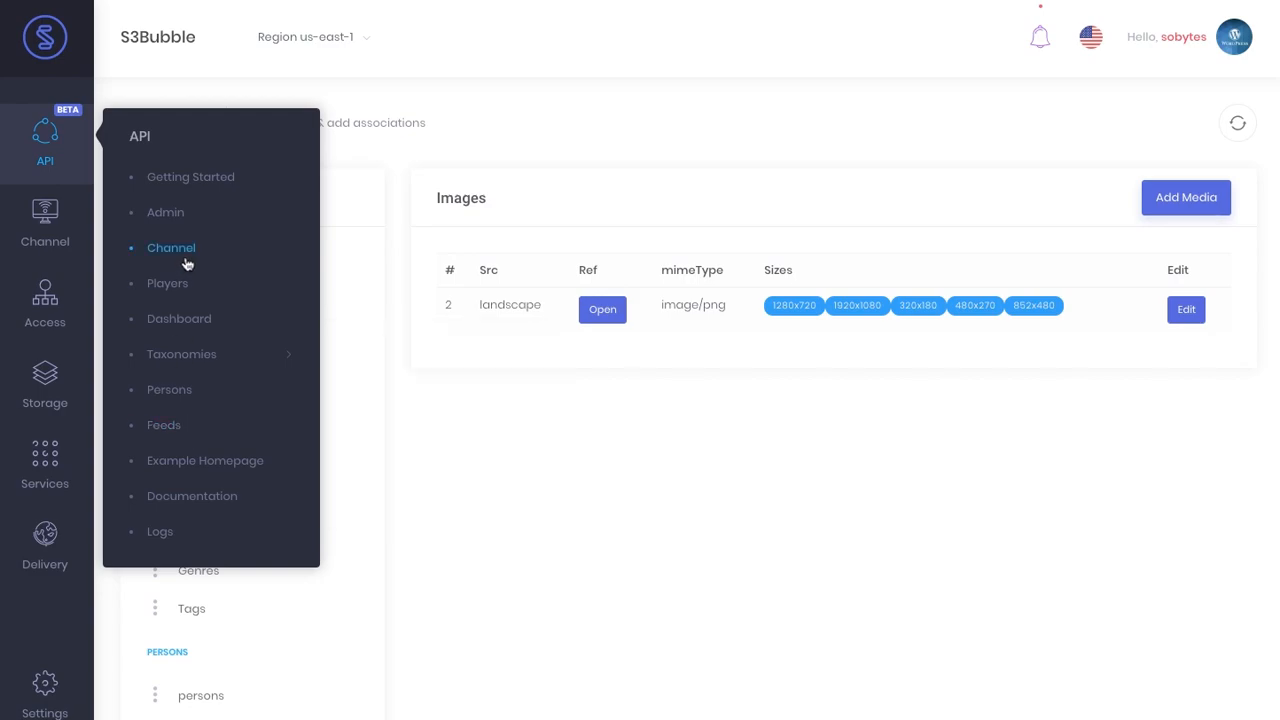
pyautogui.click(229, 282)
pyautogui.click(232, 318)
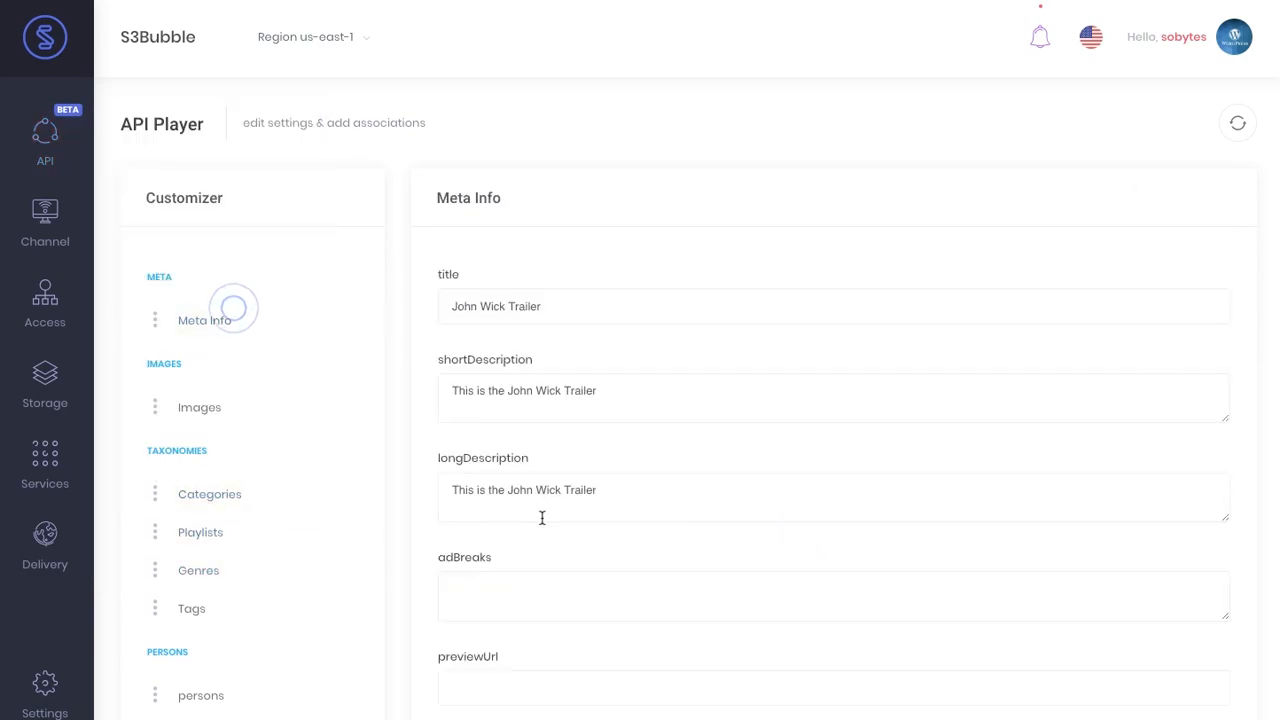
pyautogui.scroll(-3, 543, 520)
pyautogui.click(457, 567)
pyautogui.write('7000')
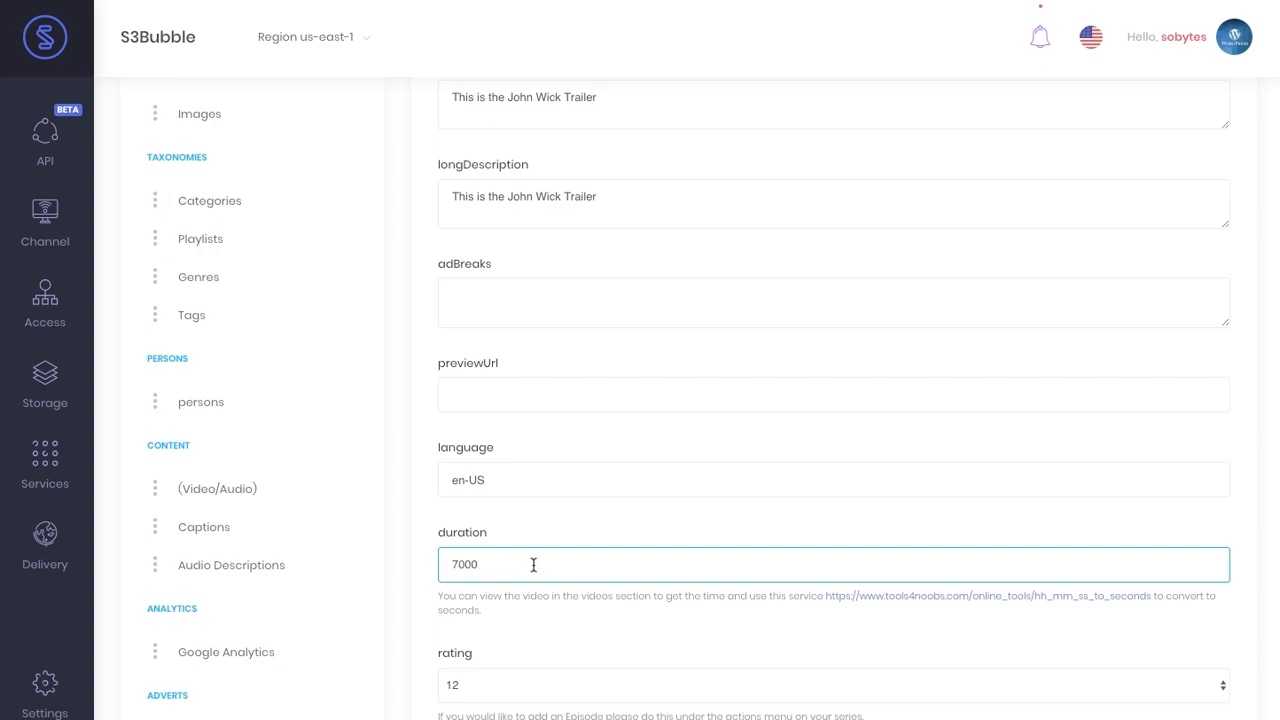
pyautogui.scroll(-8, 1083, 616)
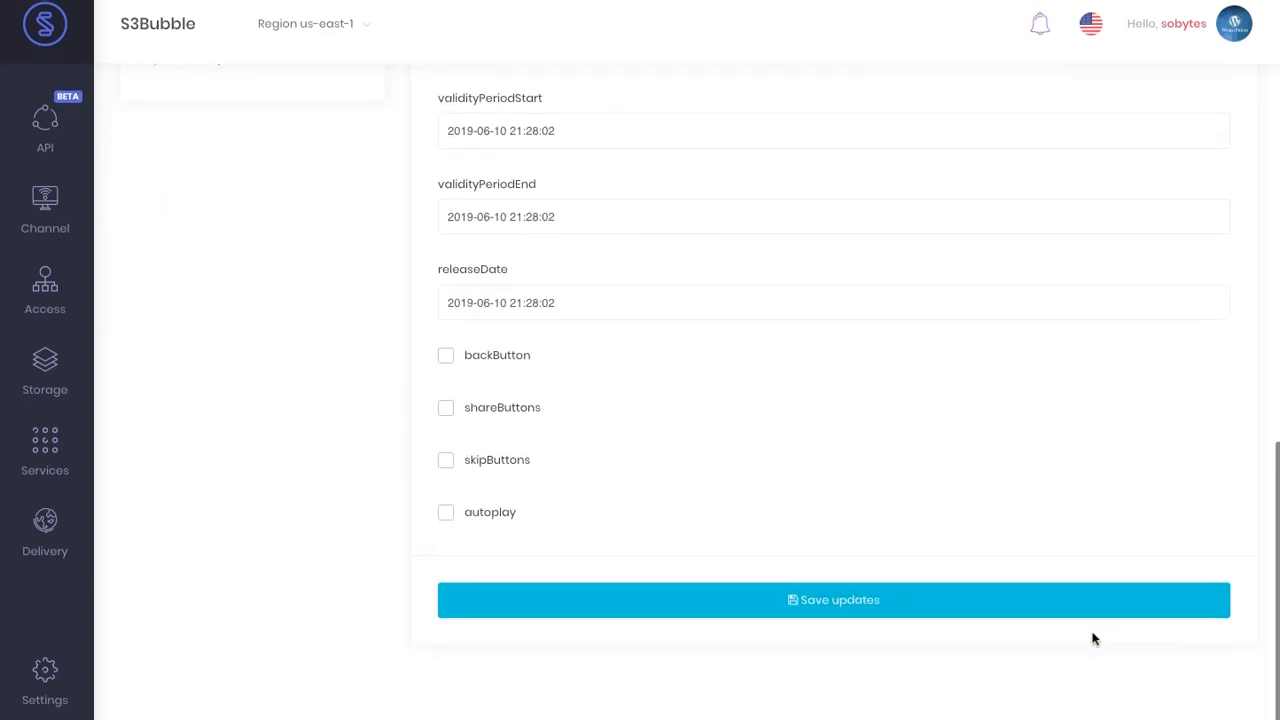
pyautogui.click(862, 619)
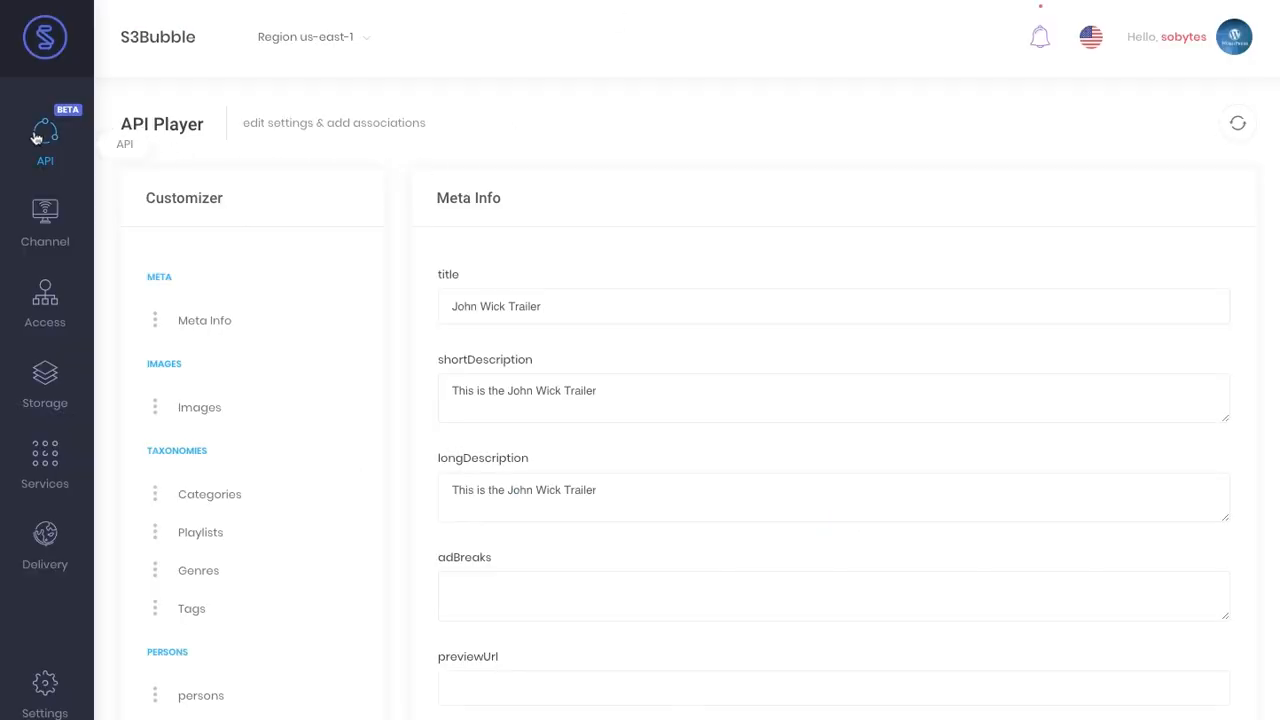
# - Open the API example movies homepage and browse its genre, playlist and category filters
pyautogui.moveTo(35, 134)
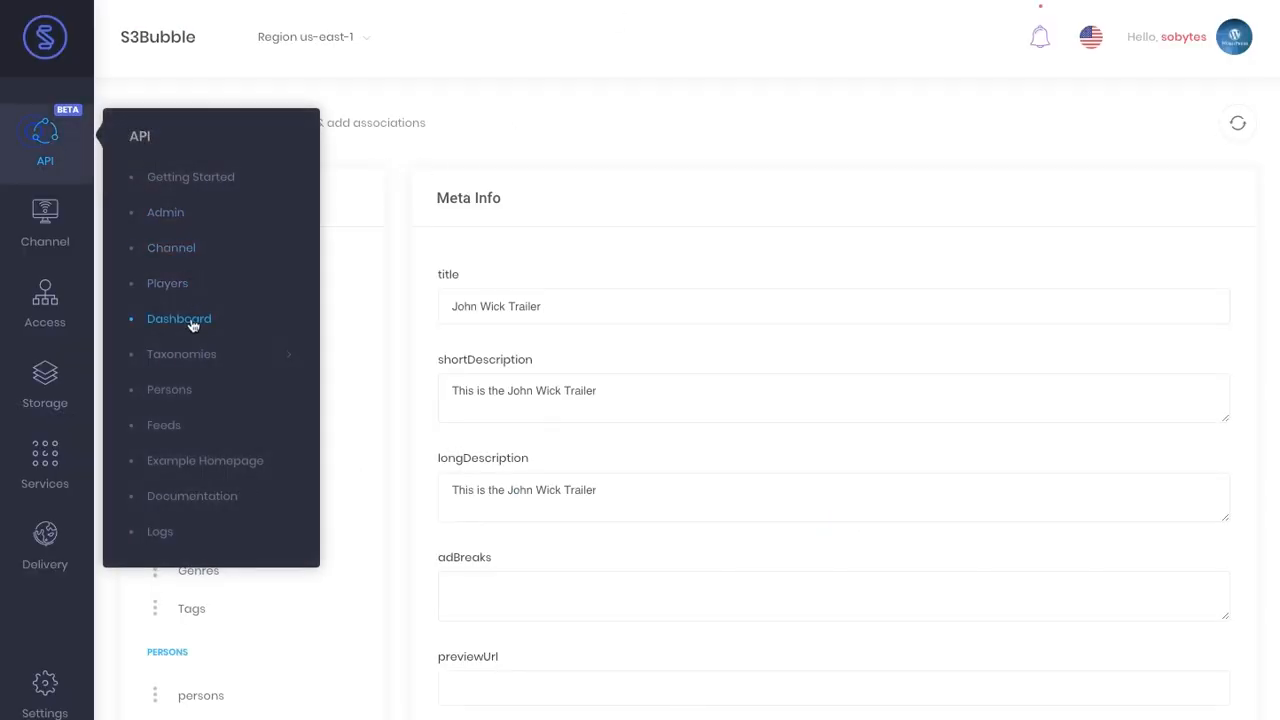
pyautogui.click(208, 463)
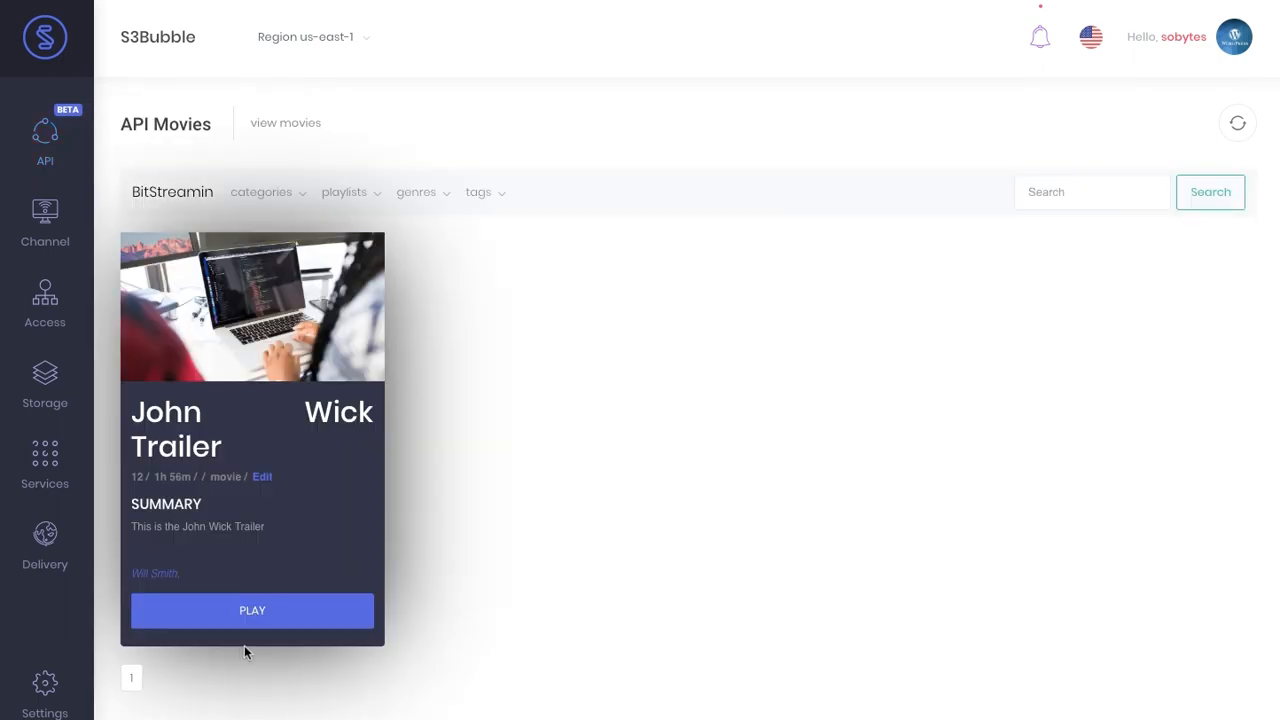
pyautogui.click(431, 192)
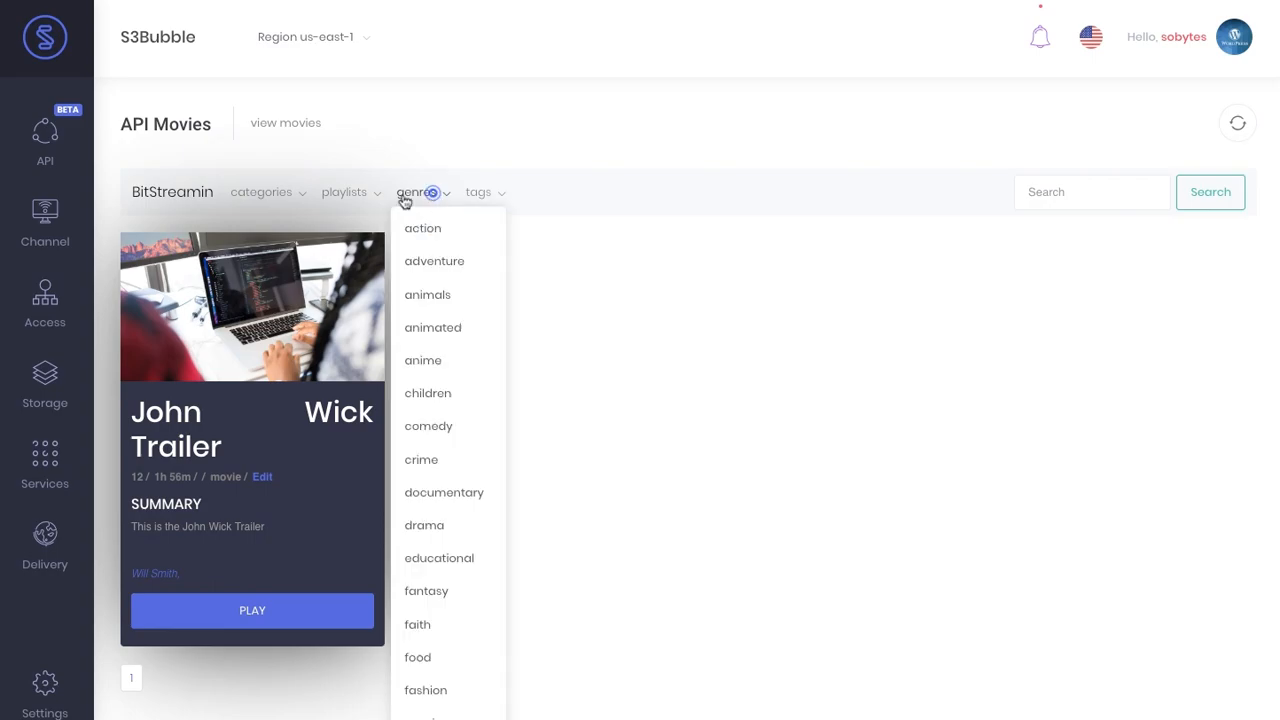
pyautogui.click(337, 191)
pyautogui.click(266, 190)
pyautogui.click(622, 316)
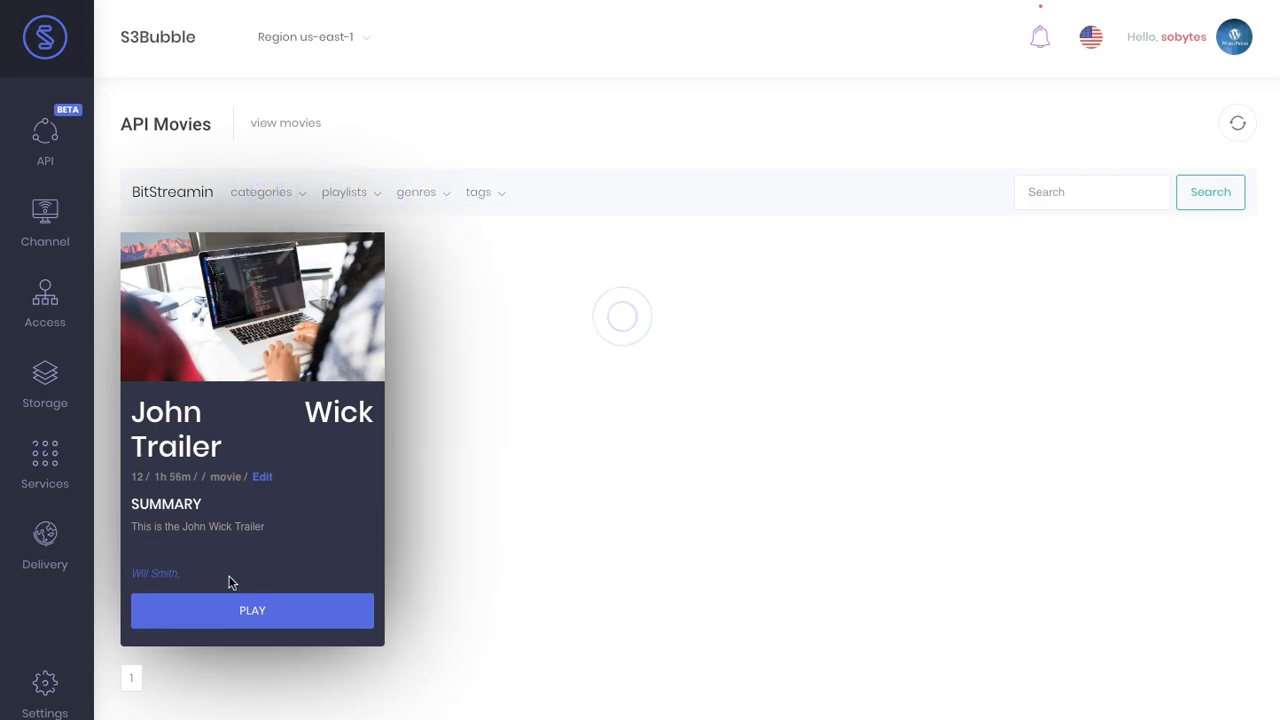
# - Open the John Wick Trailer's player page from its movie card and scroll through it
pyautogui.click(238, 620)
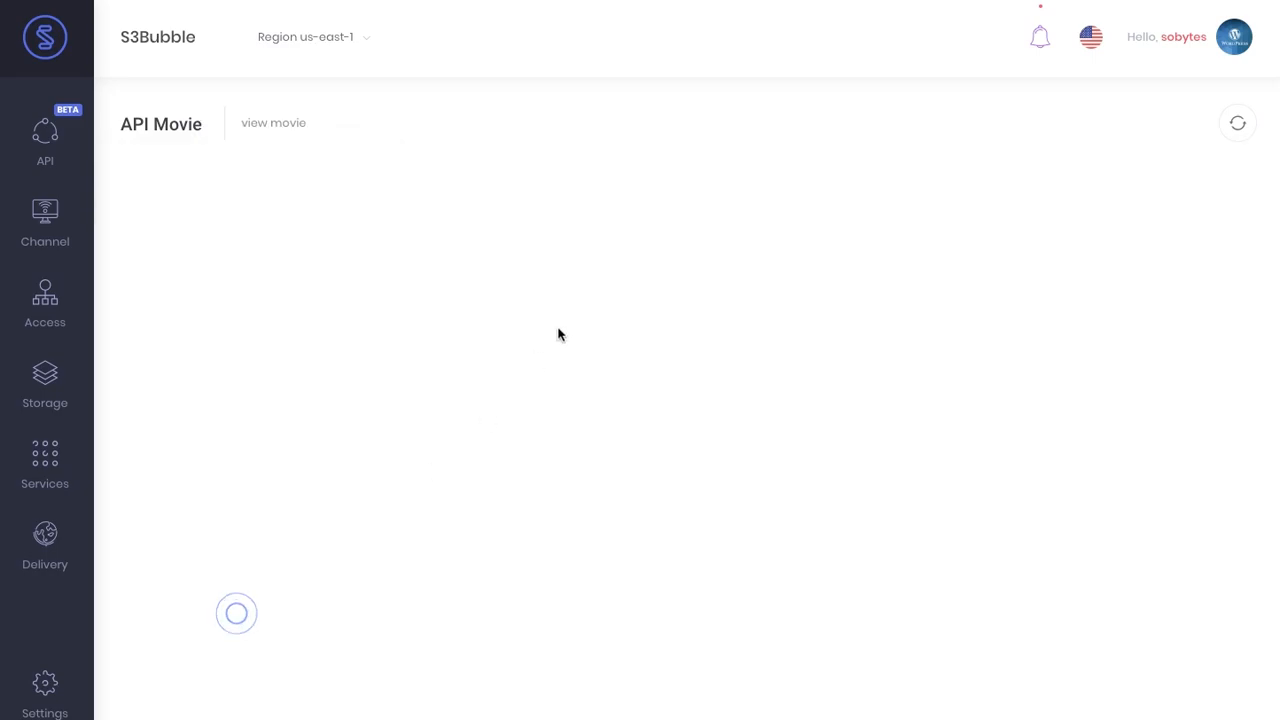
pyautogui.scroll(-1, 560, 332)
pyautogui.scroll(-1, 560, 332)
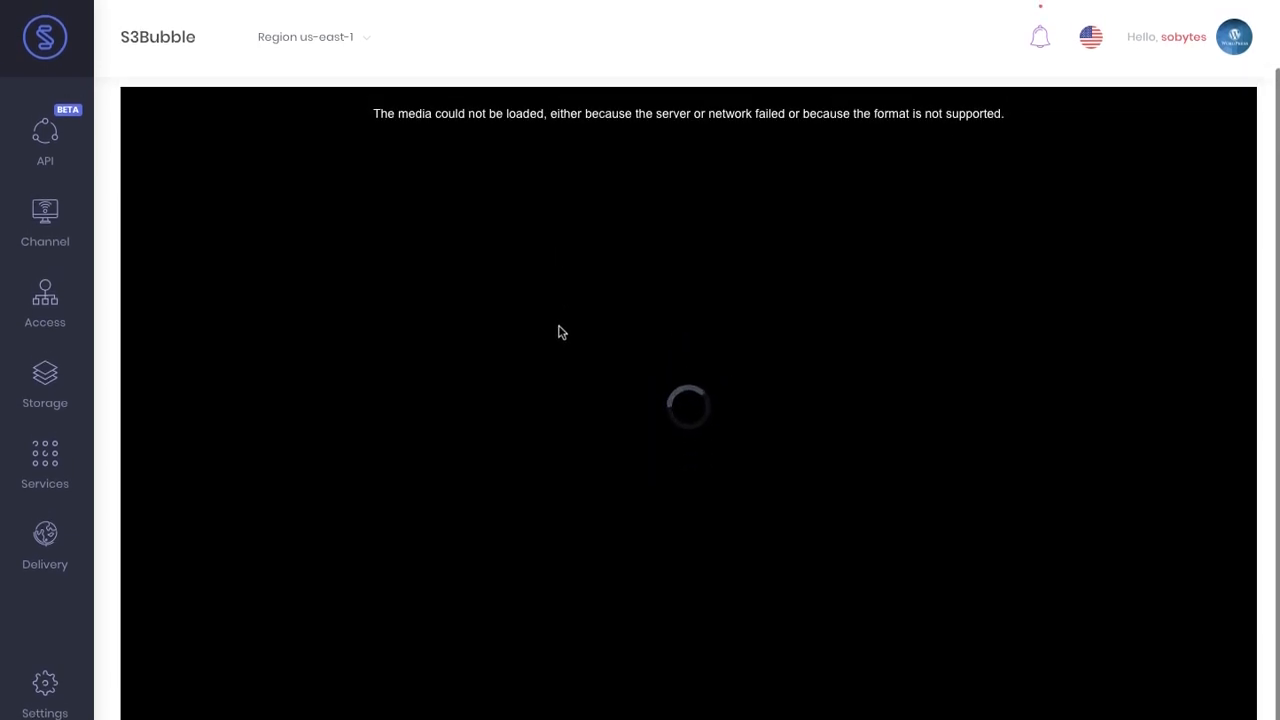
pyautogui.scroll(-1, 704, 456)
pyautogui.click(155, 659)
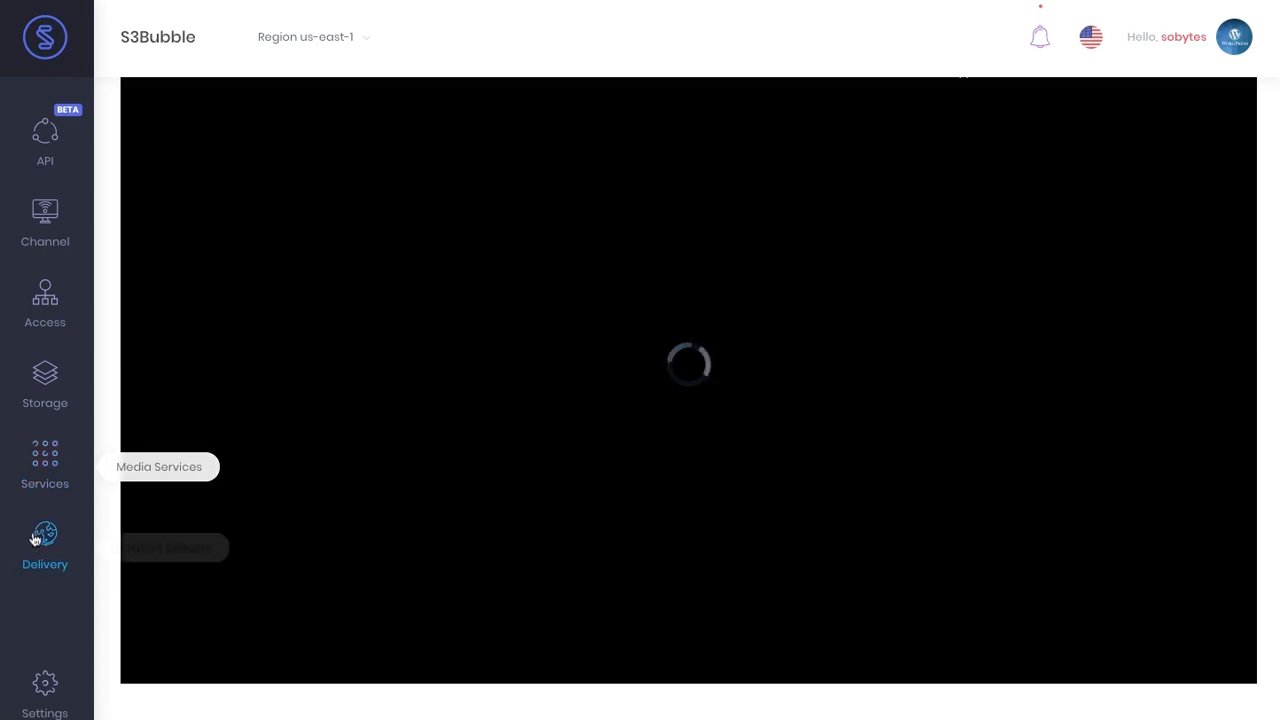
# - Open the MediaConvert jobs list from the Services menu
pyautogui.moveTo(60, 545)
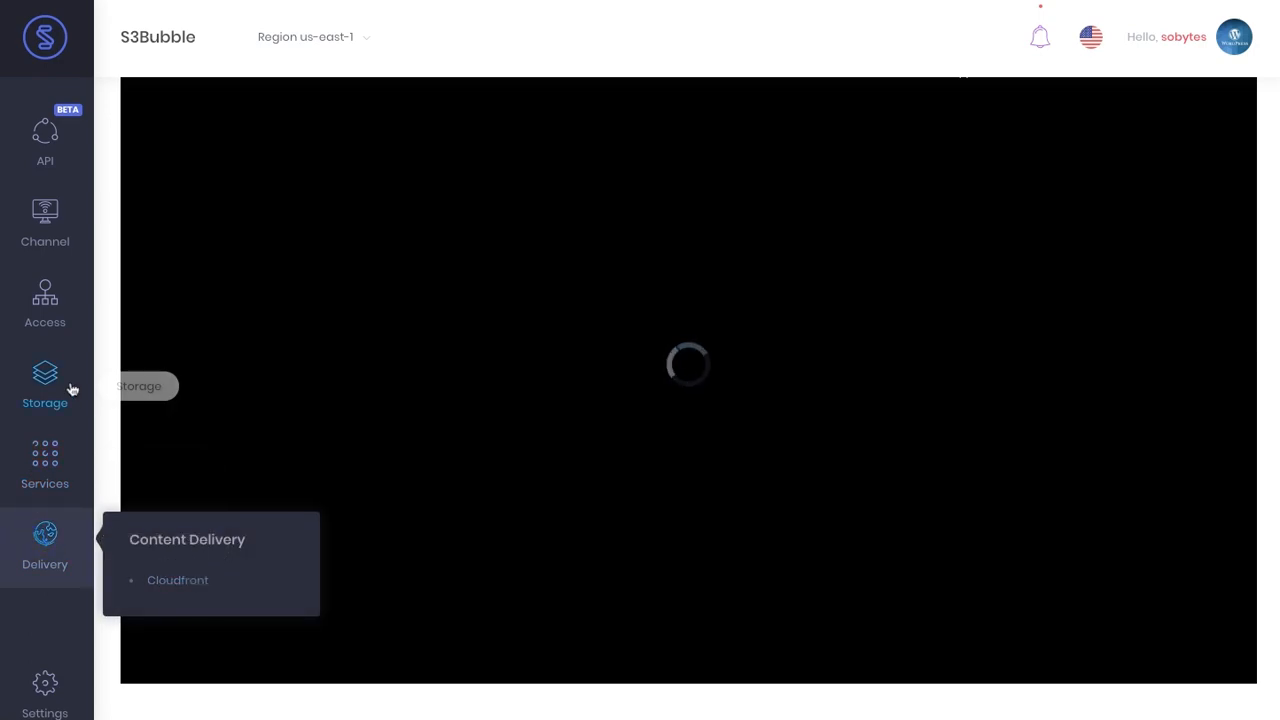
pyautogui.moveTo(45, 460)
pyautogui.moveTo(244, 498)
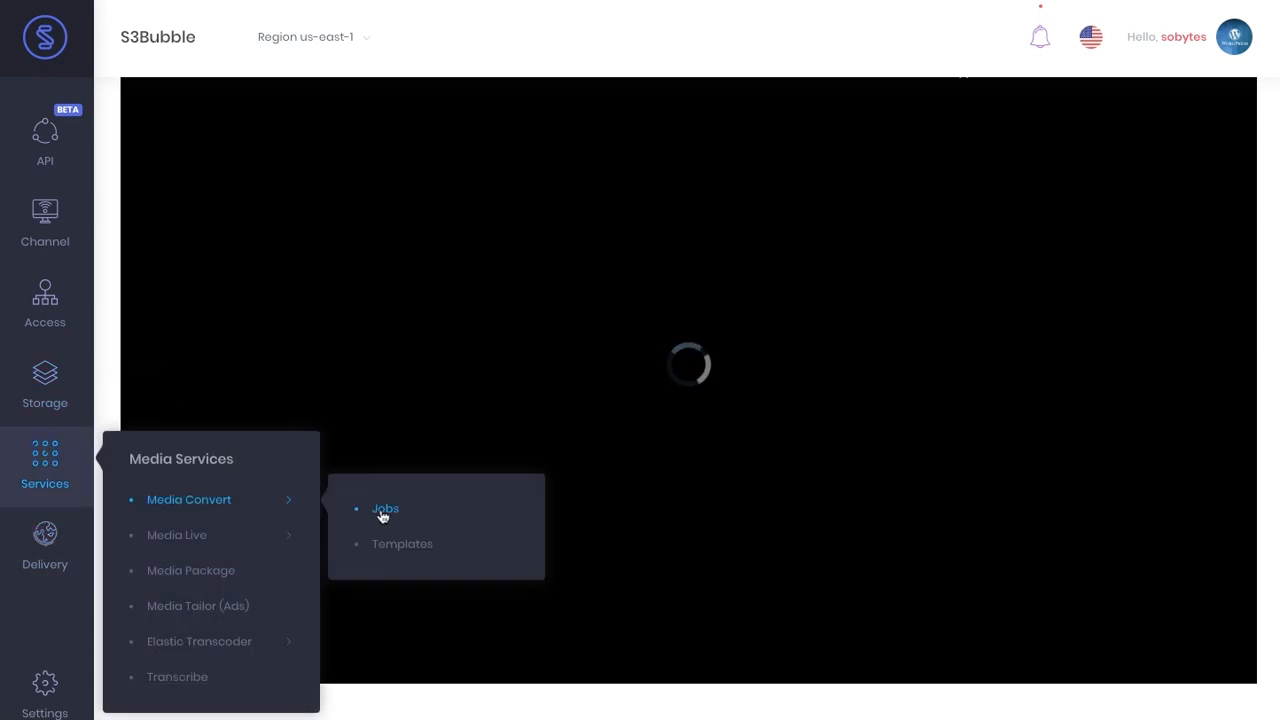
pyautogui.click(380, 512)
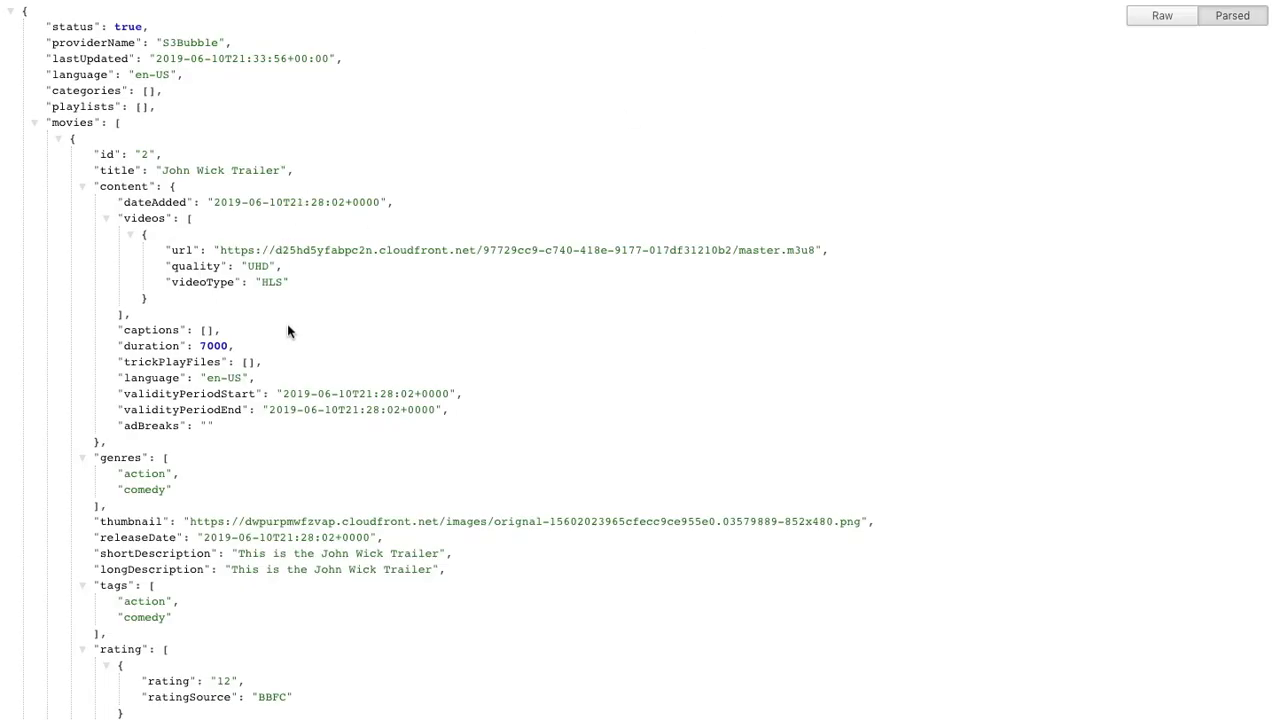
# - Resend GET /v1/players in Postman and check the John Wick Trailer's landscape image sizes
pyautogui.press('super+Tab')
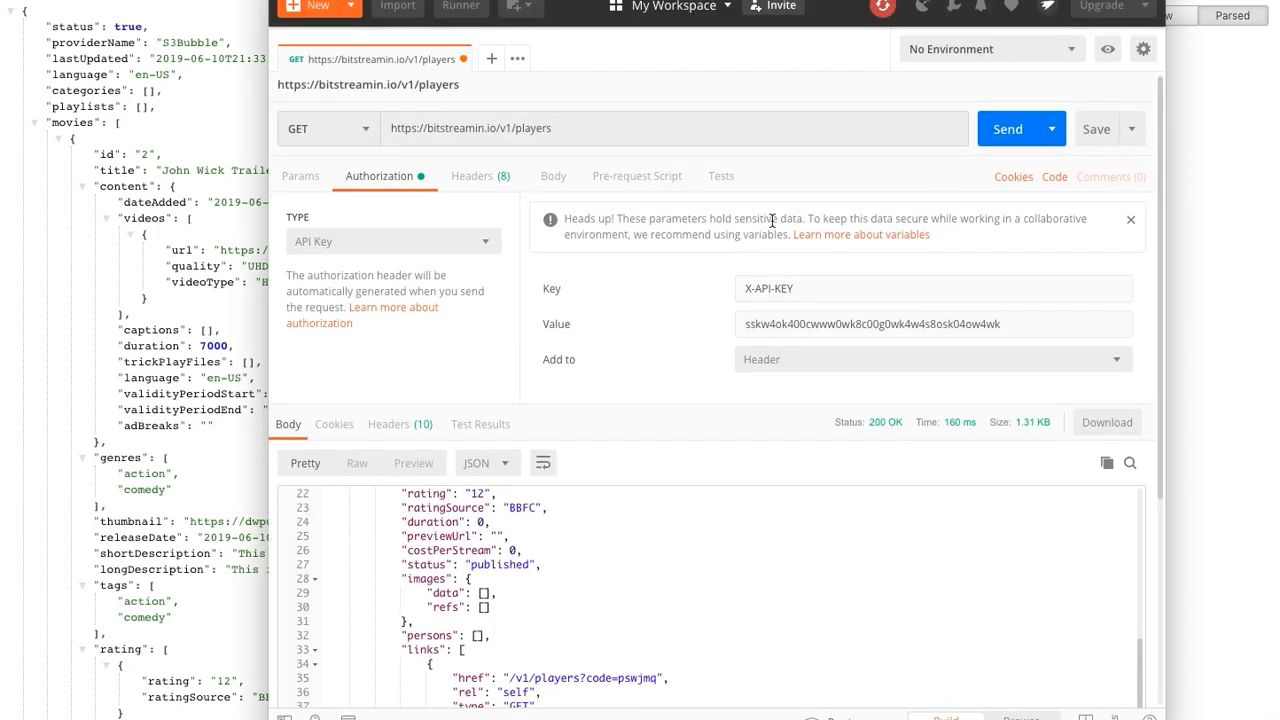
pyautogui.click(1010, 141)
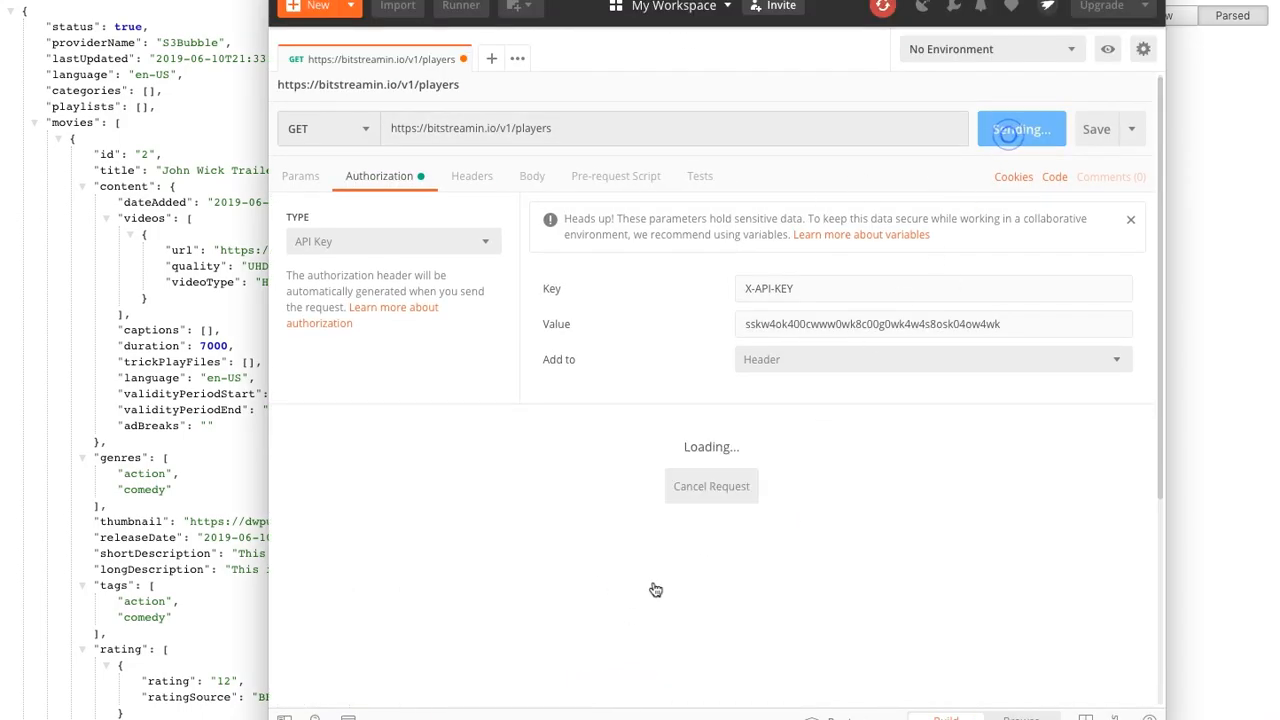
pyautogui.scroll(7, 572, 595)
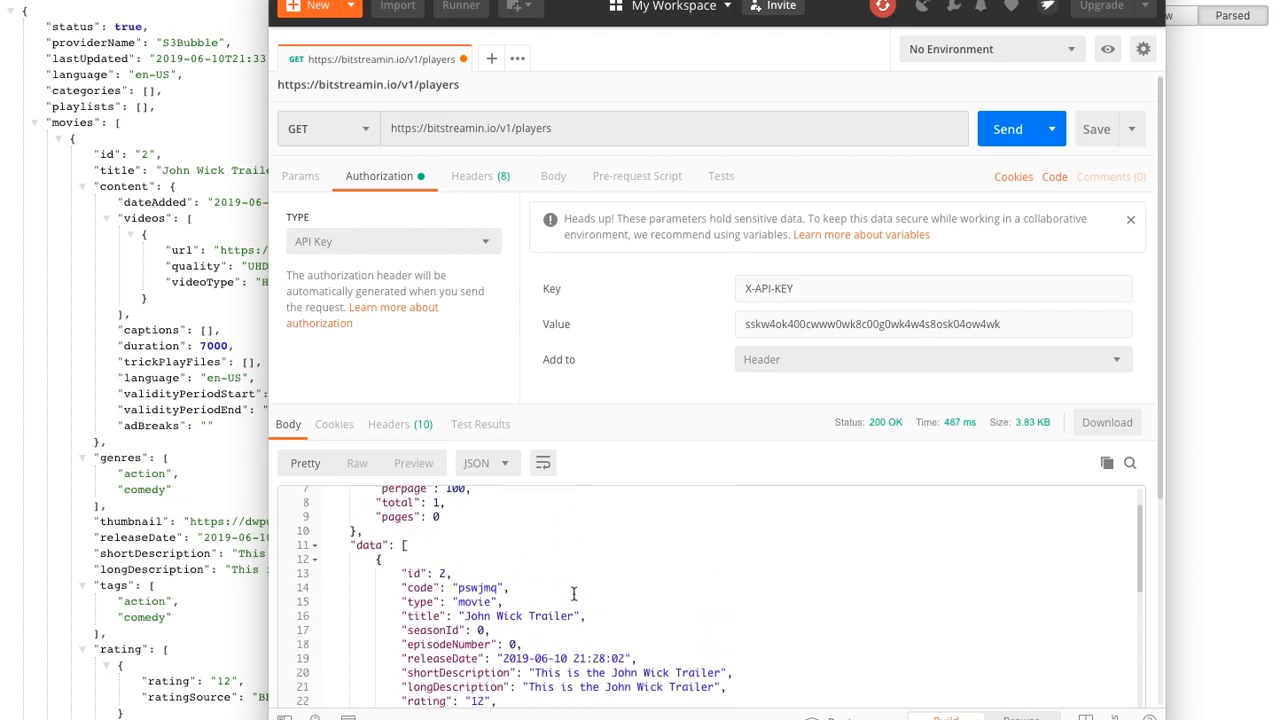
pyautogui.scroll(-8, 572, 595)
pyautogui.scroll(-20, 574, 595)
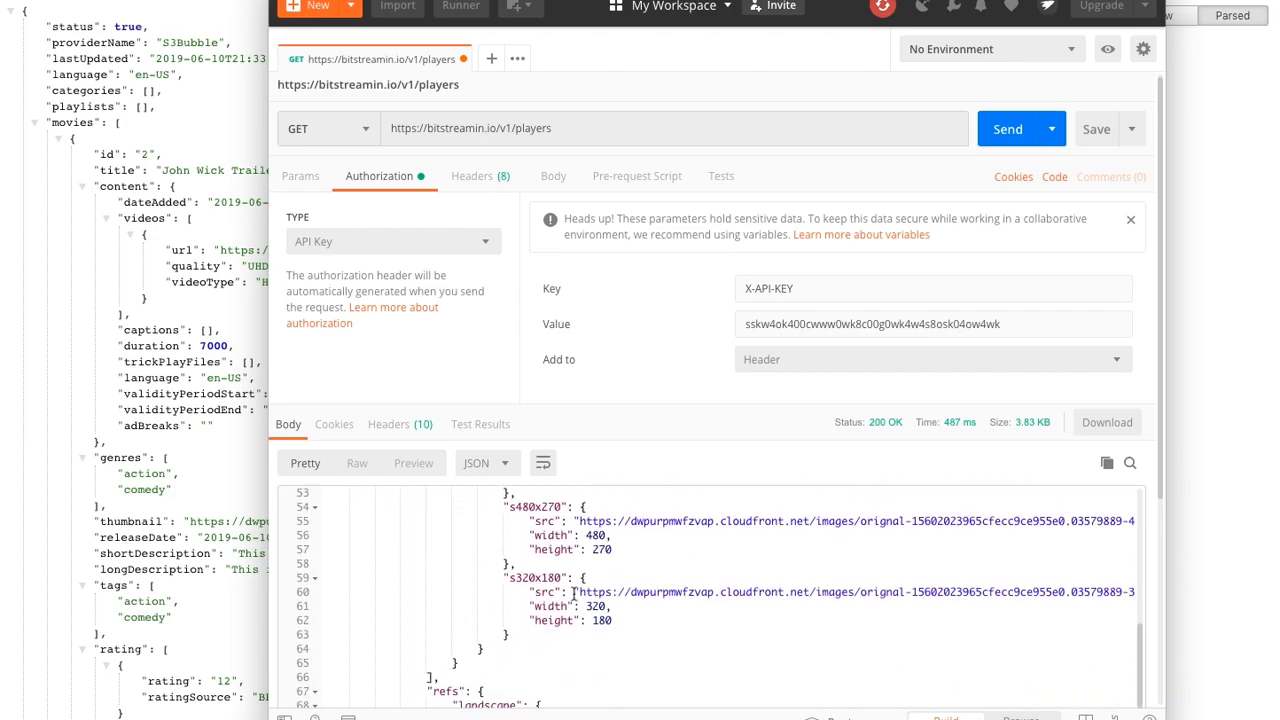
pyautogui.scroll(-11, 574, 595)
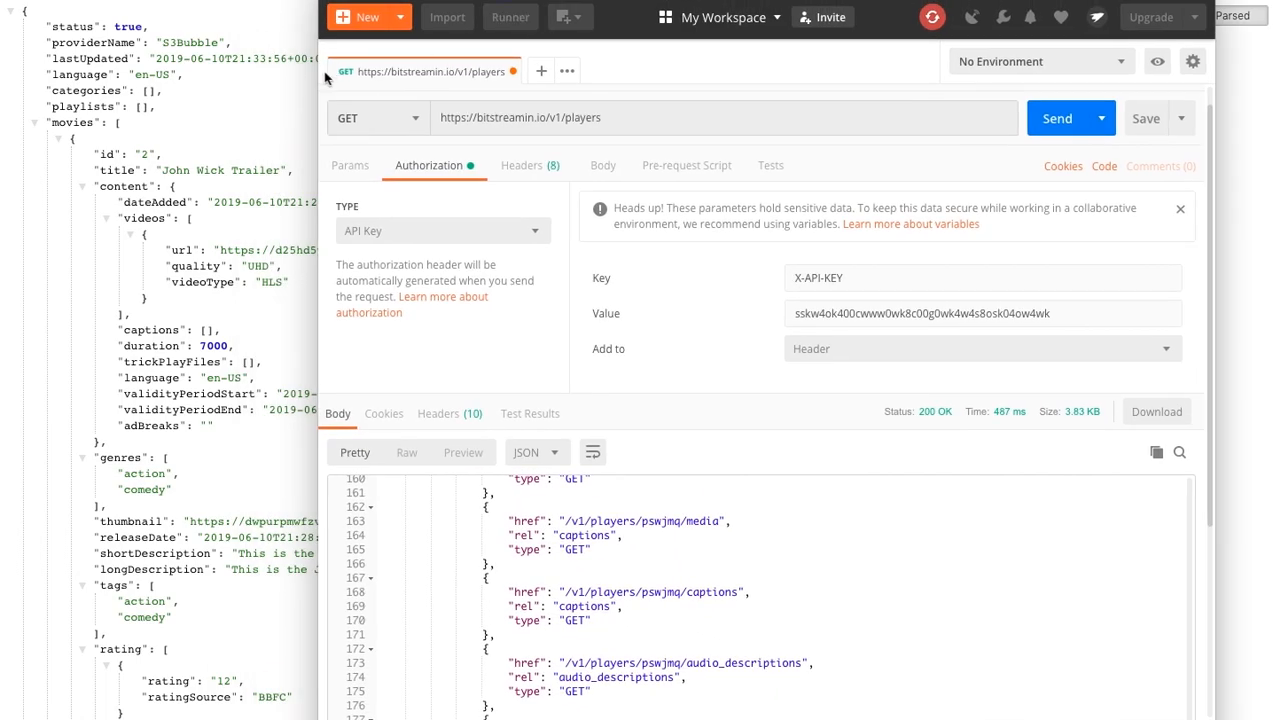
pyautogui.click(281, 85)
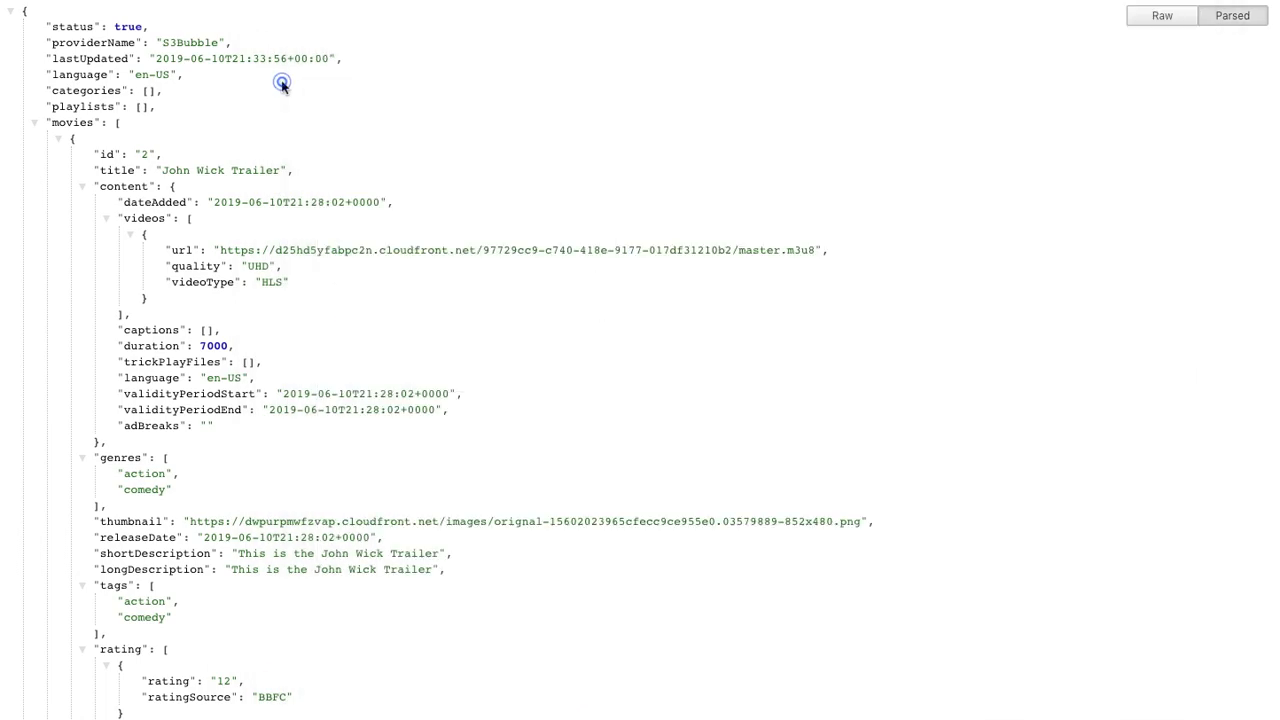